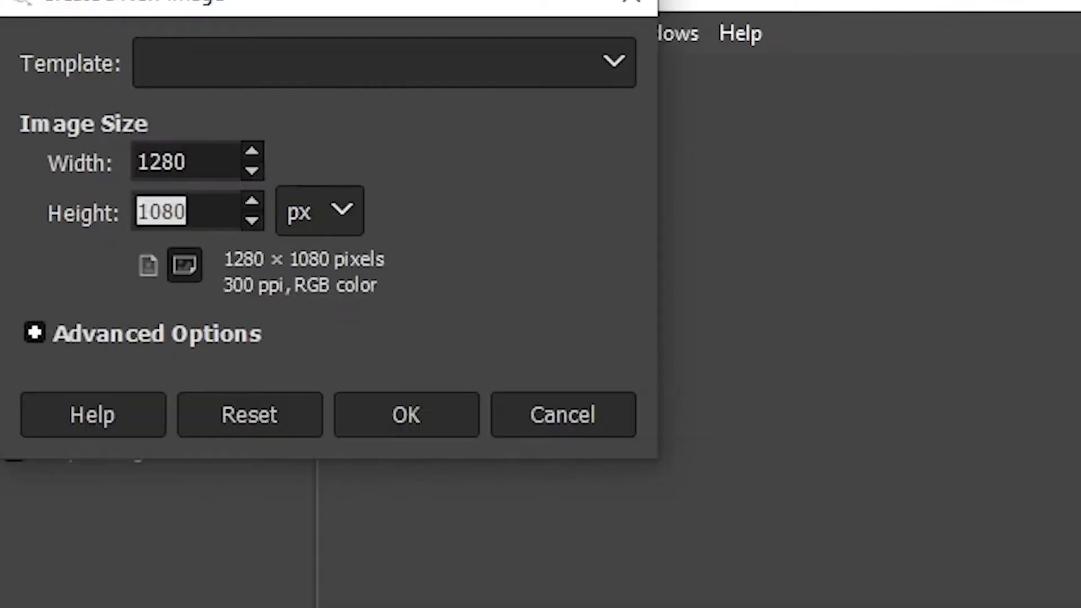
Set the new image's height to 720 px and create the 1280 × 720 px image
text(1)
text(20)
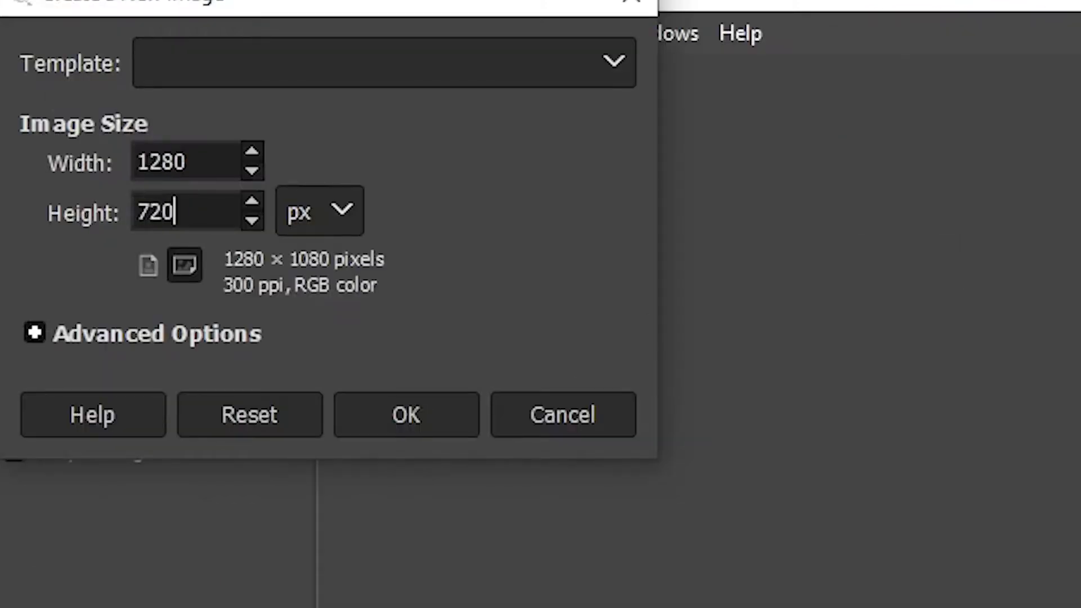
key(Return)
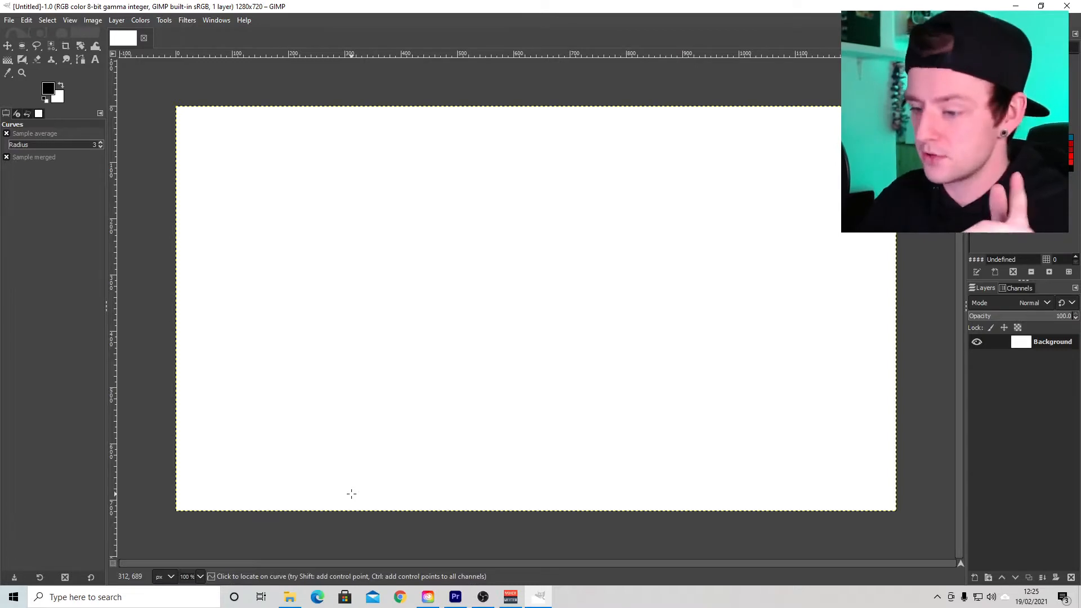
Fetch the close-up bat creature picture and paste it into the blank image as a new layer
click(291, 598)
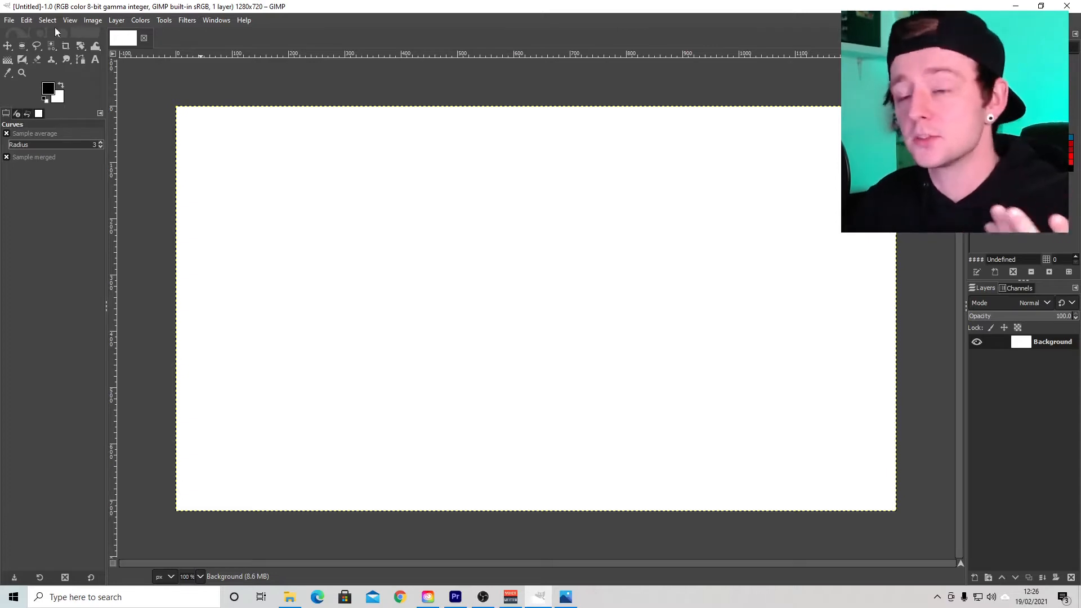
click(26, 20)
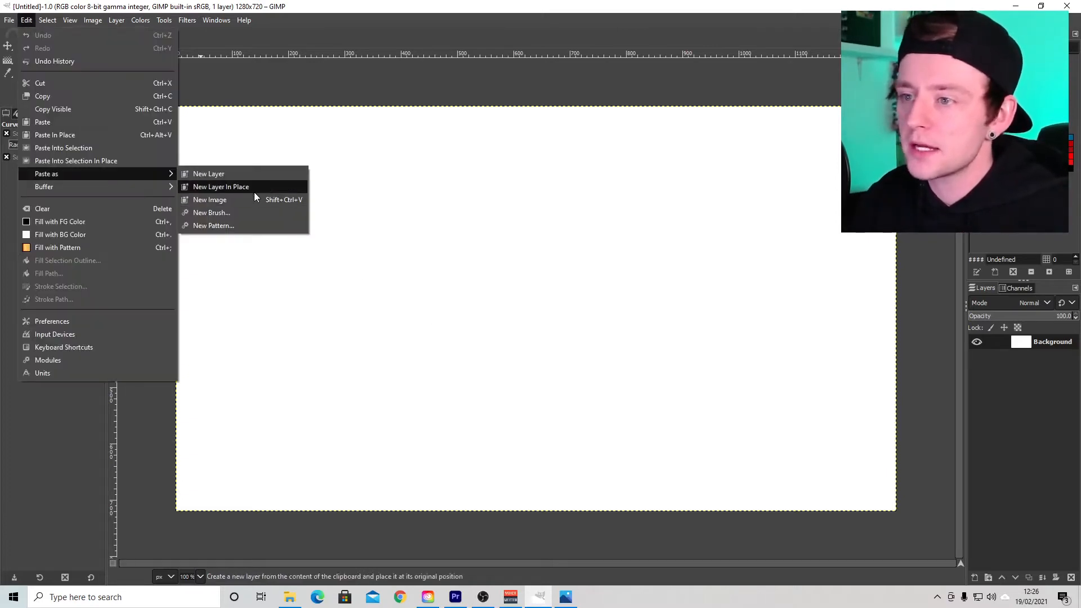
click(262, 177)
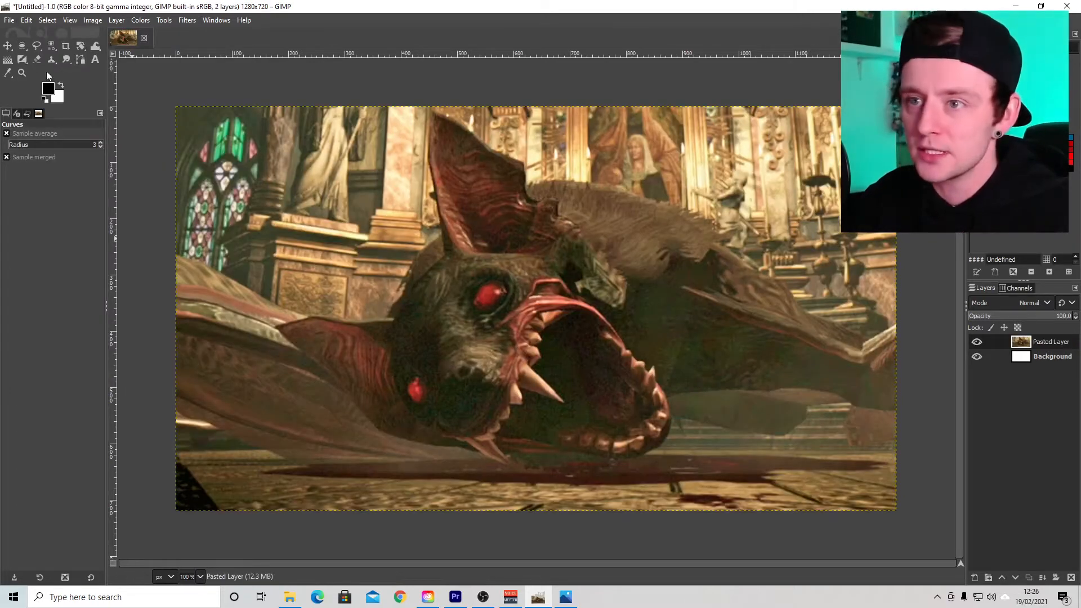
Scale the pasted bat layer proportionally to about 1571 × 884 px and reposition it to cover the whole canvas
click(7, 46)
drag(731, 290, 760, 293)
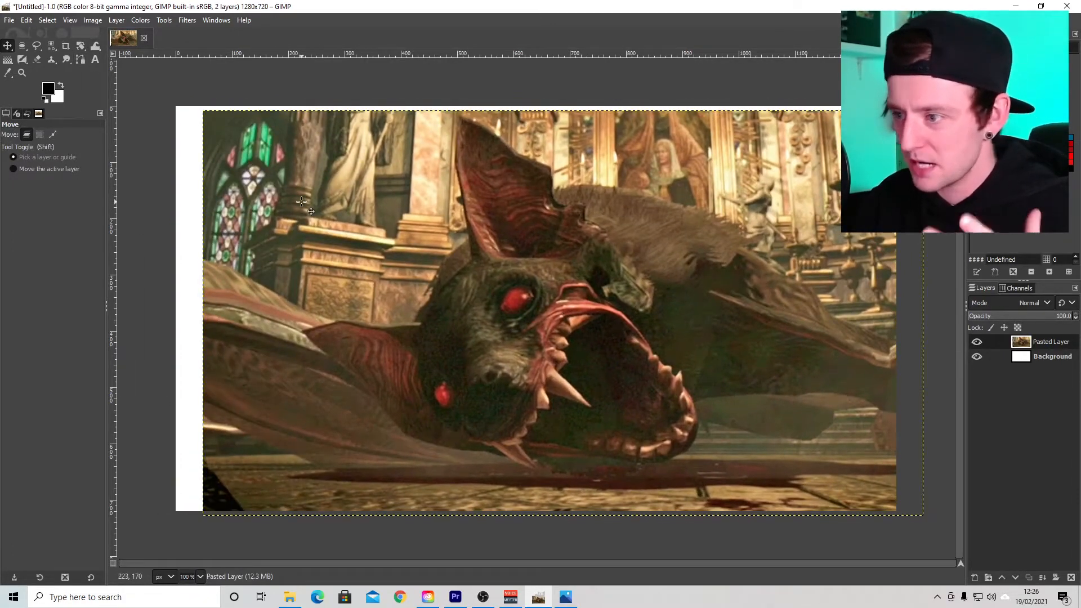
click(164, 19)
mouse_move(204, 63)
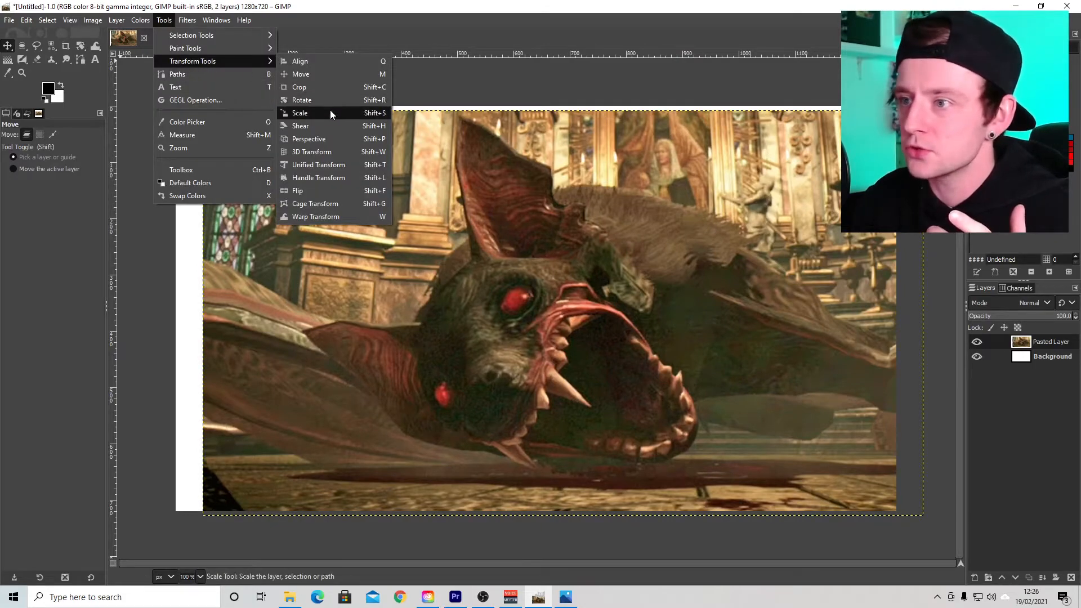
click(331, 114)
drag(206, 113, 6, 100)
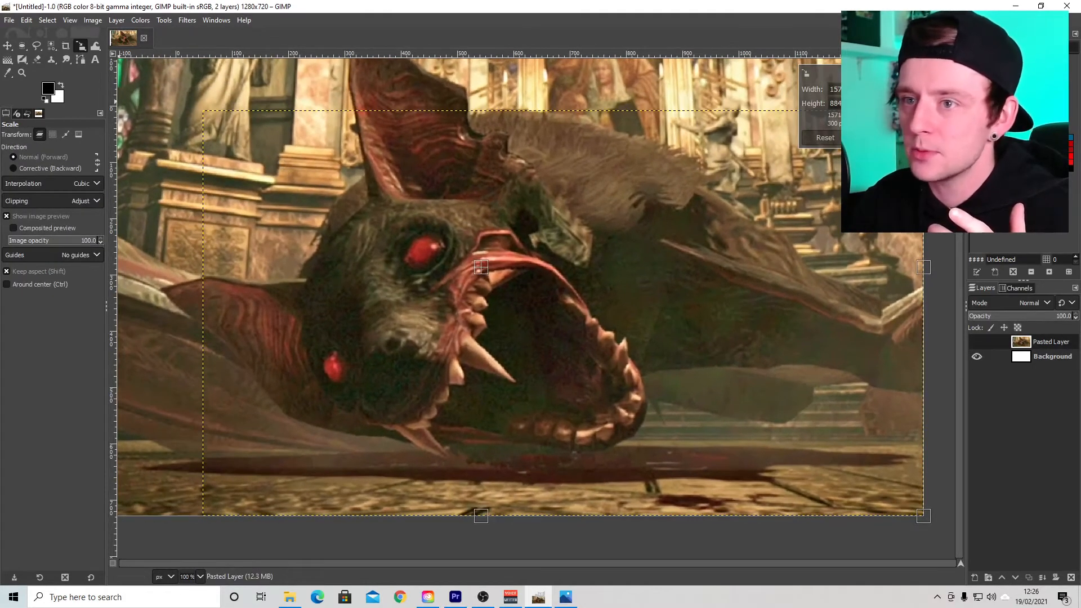
key(Return)
key(m)
drag(528, 316, 505, 338)
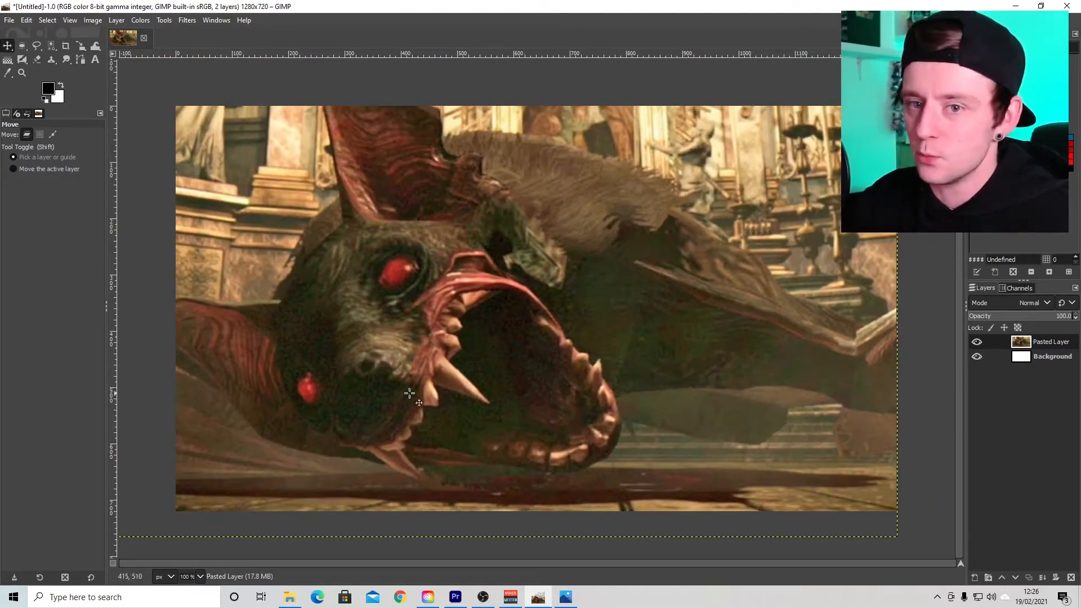
Enlarge the bat layer further to about 1711 × 962 px and shift it so the head and jaws fill the frame
drag(136, 128, 58, 83)
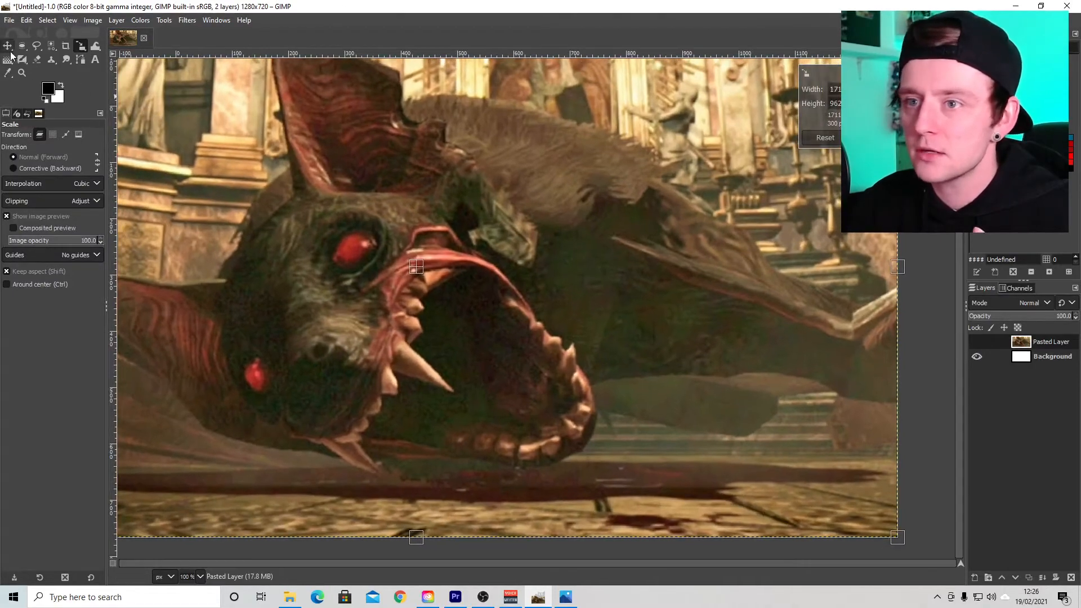
drag(191, 141, 228, 168)
key(Return)
key(m)
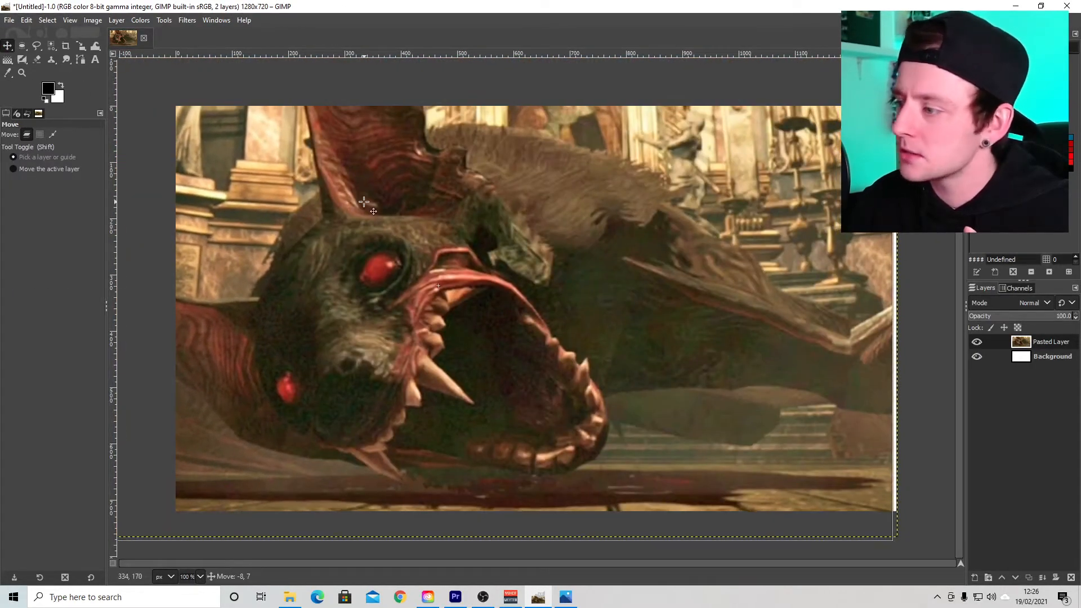
drag(368, 198, 377, 206)
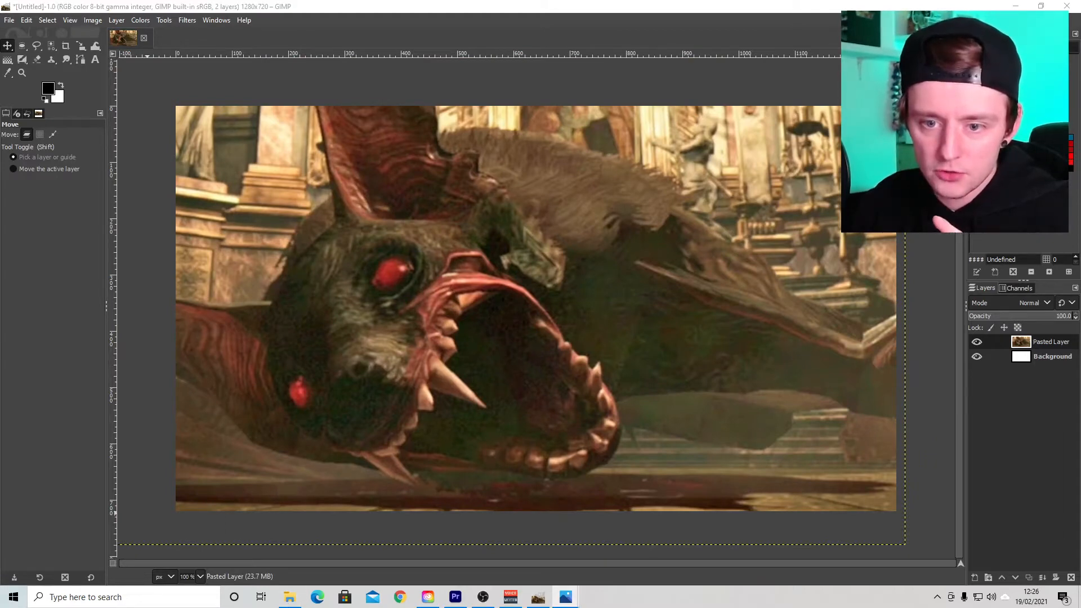
Paste the flying-bat artwork as a new layer, scale it to about 1621 × 912 px and move it over the canvas
click(26, 20)
mouse_move(152, 174)
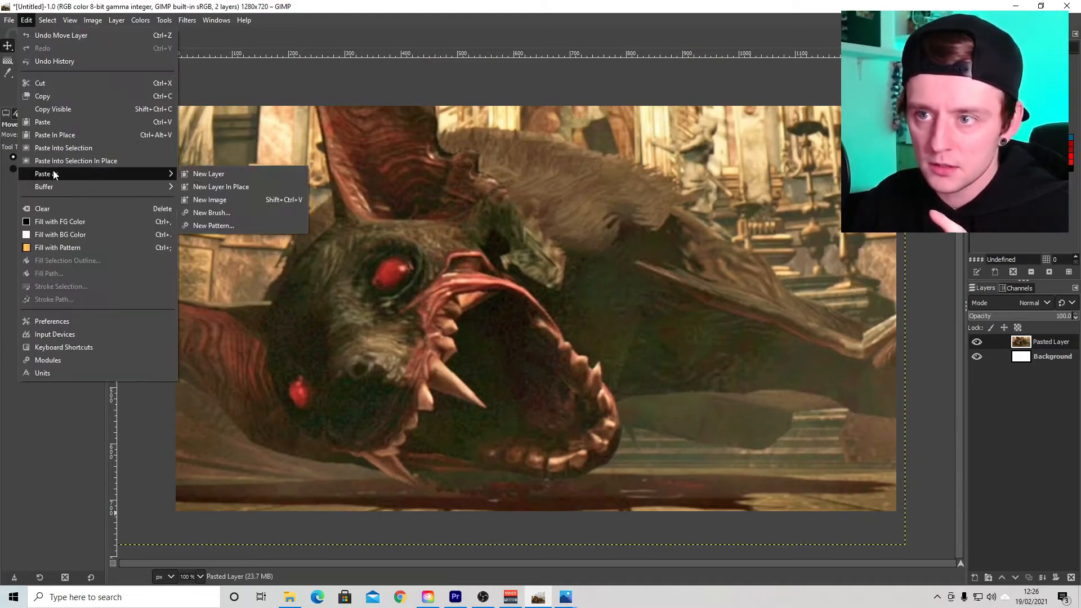
click(213, 176)
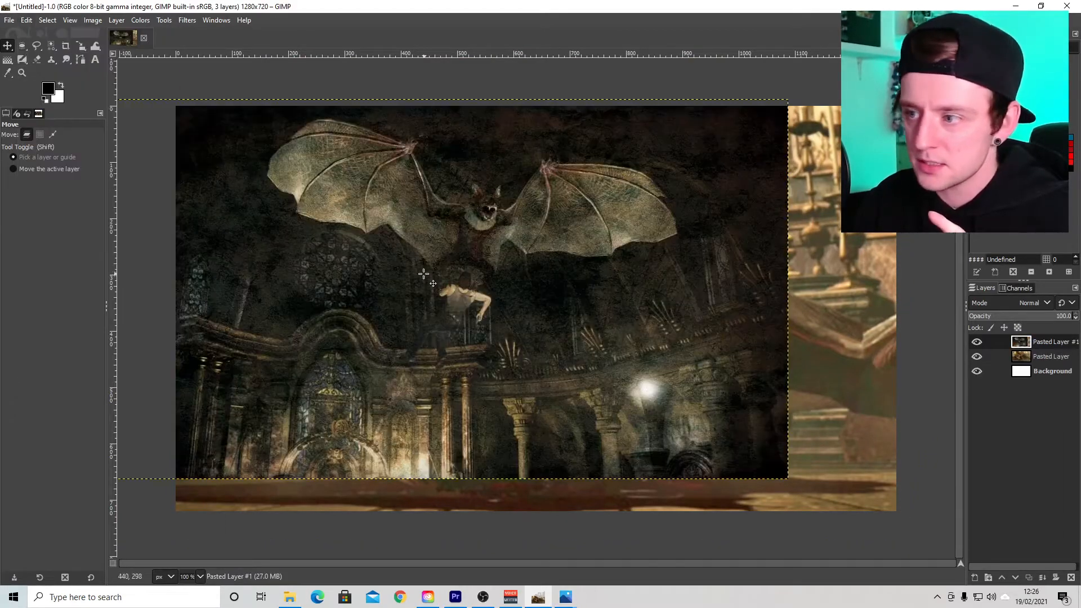
click(80, 46)
drag(543, 307, 776, 435)
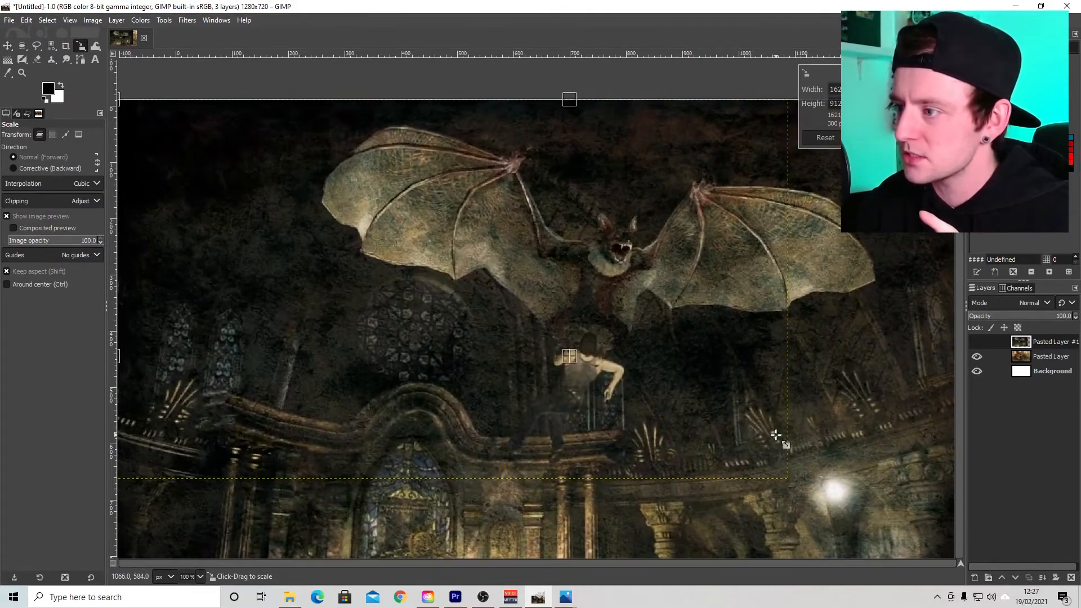
click(8, 46)
drag(495, 246, 538, 234)
Rotate the flying-bat layer slightly clockwise and reposition it to cover the canvas
click(163, 20)
mouse_move(214, 61)
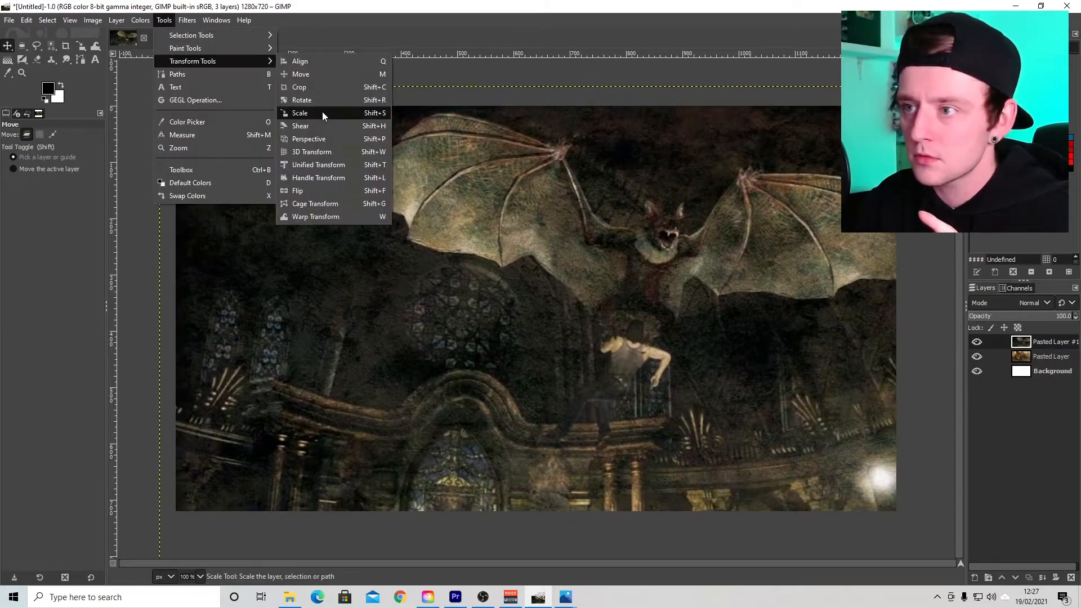
click(325, 102)
drag(239, 151, 278, 127)
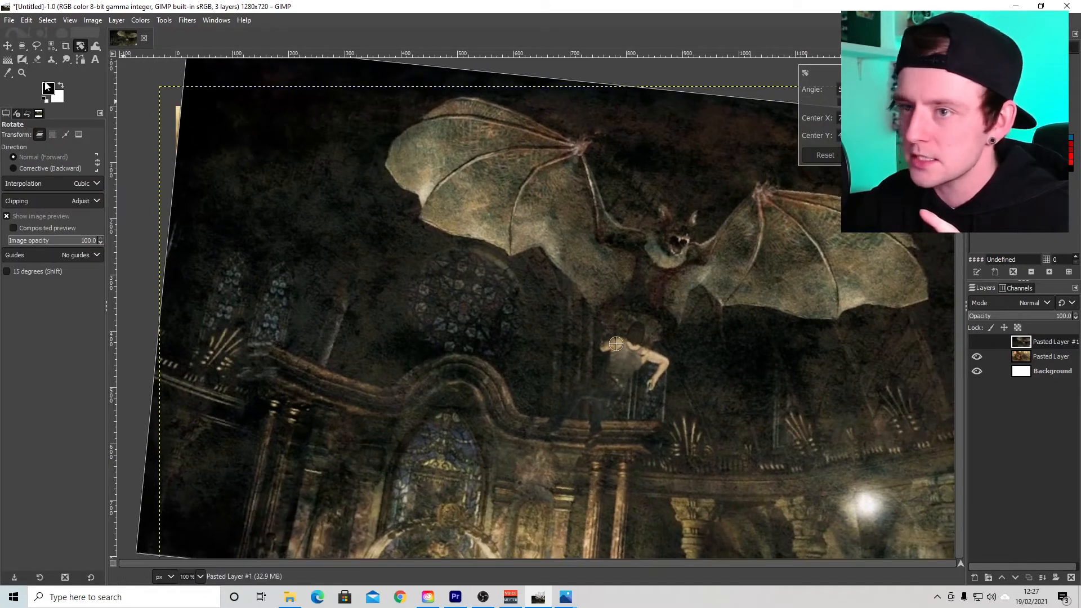
click(8, 47)
drag(360, 162, 296, 148)
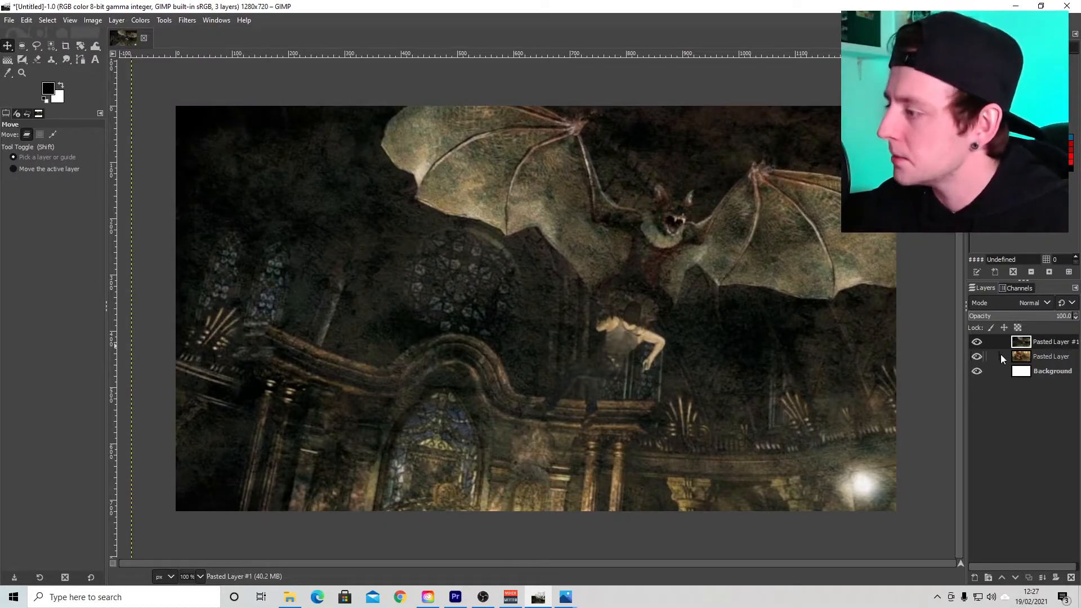
Hide the flying-bat layer and create a separate blank 1280 × 720 px image
click(978, 343)
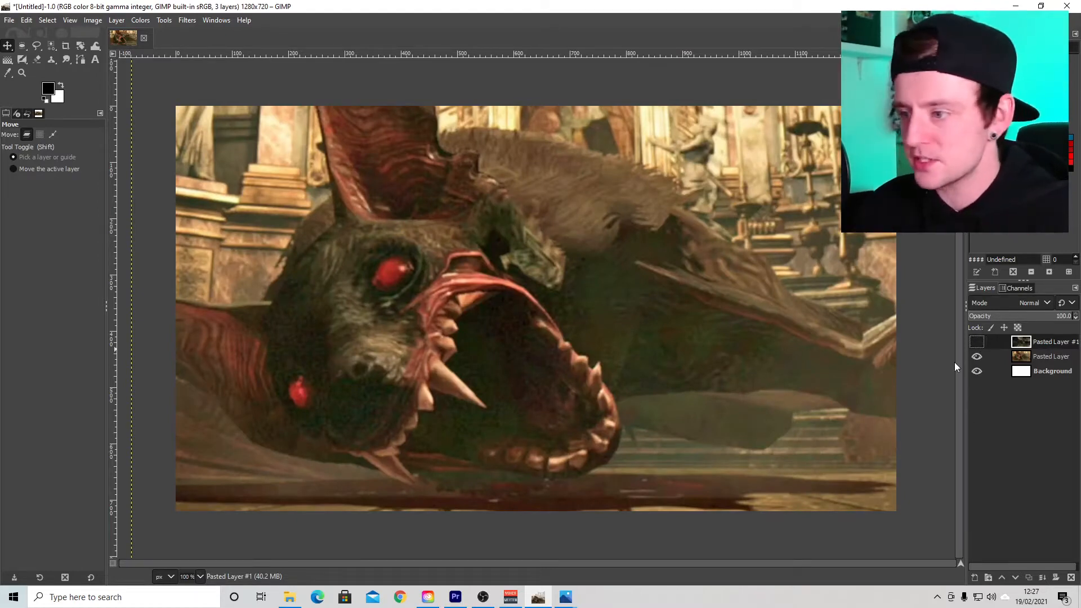
click(9, 20)
click(29, 35)
click(136, 142)
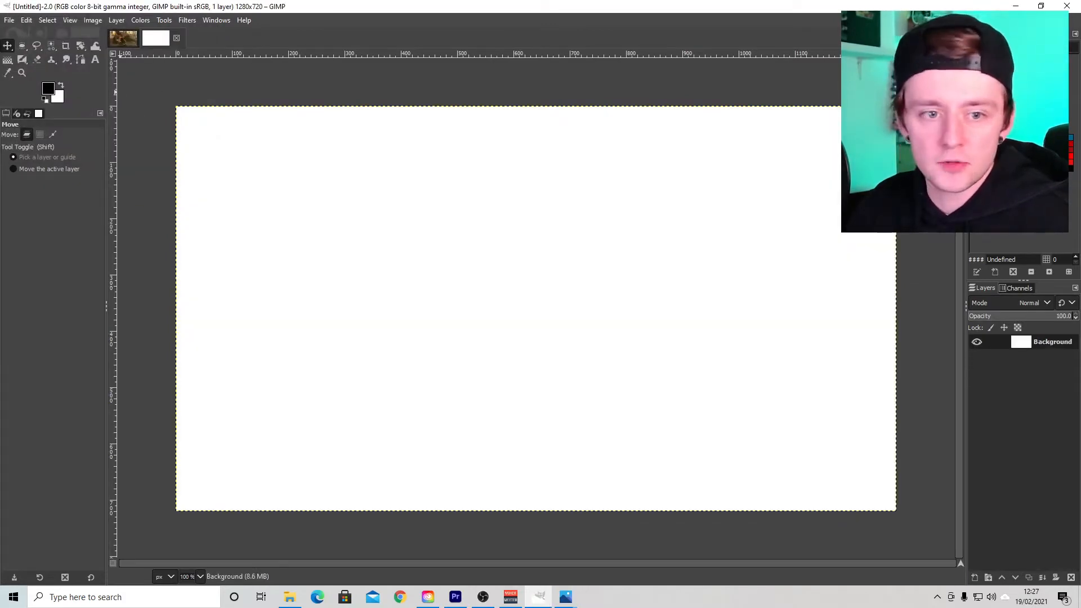
Paste the webcam photo as a new layer, scale it down proportionally and position the seated man near the canvas center
key(alt+Tab)
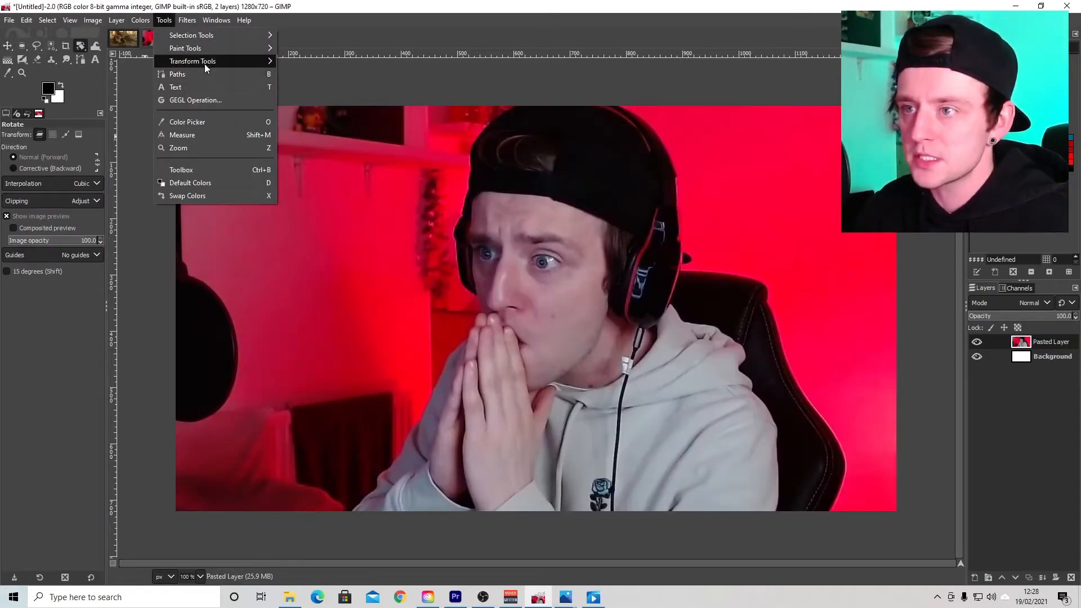
mouse_move(204, 62)
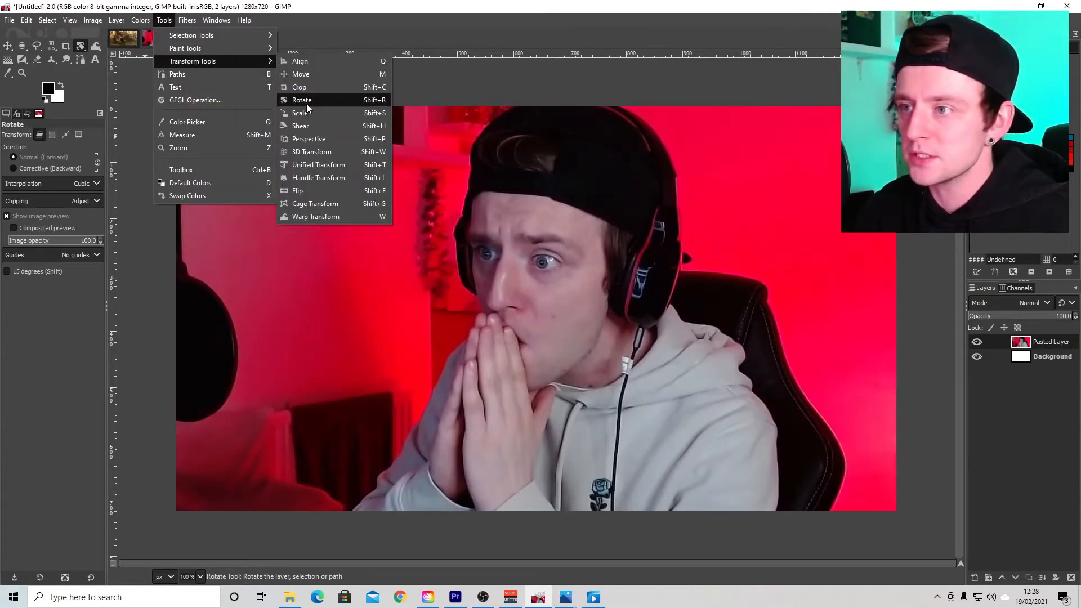
click(305, 113)
drag(263, 138, 97, 184)
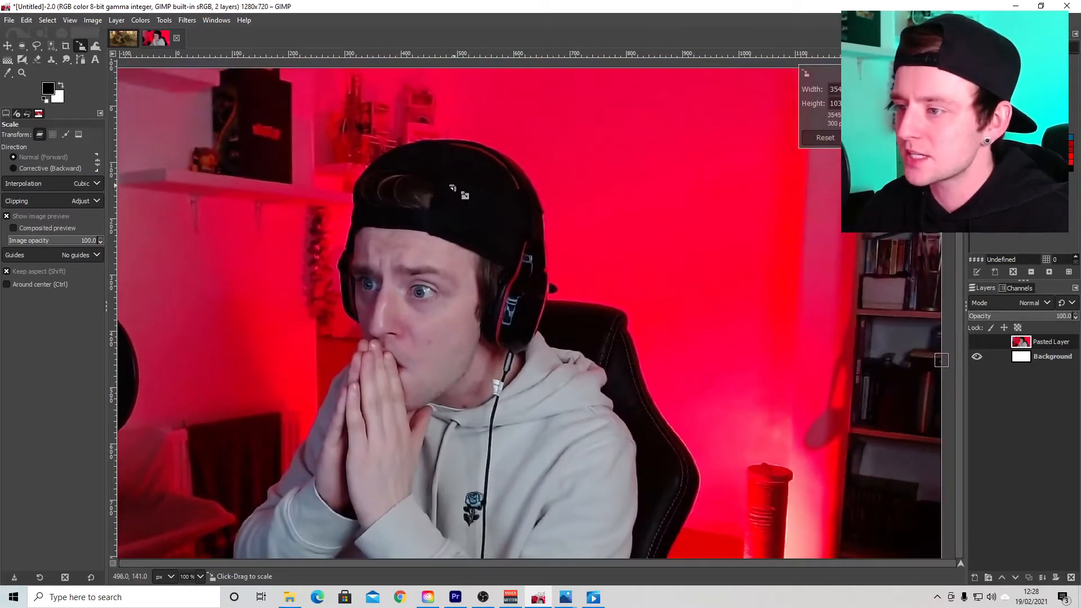
drag(453, 188, 355, 206)
click(6, 50)
drag(534, 309, 744, 217)
click(82, 47)
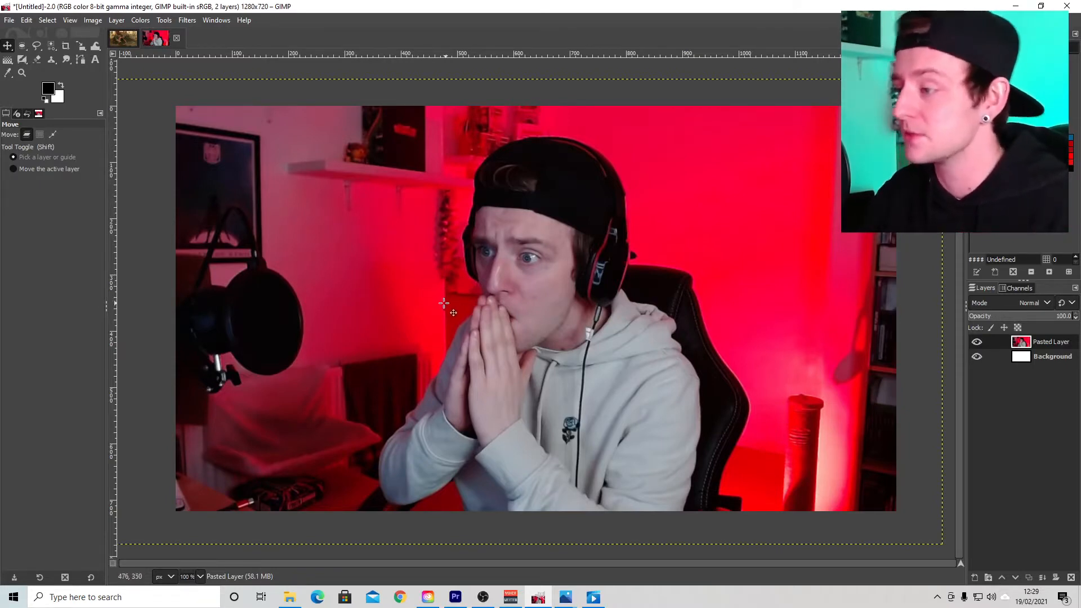
Start a Free Select outline at the gap below the man's forearm, following the sleeve's underside and around the elbow
click(37, 45)
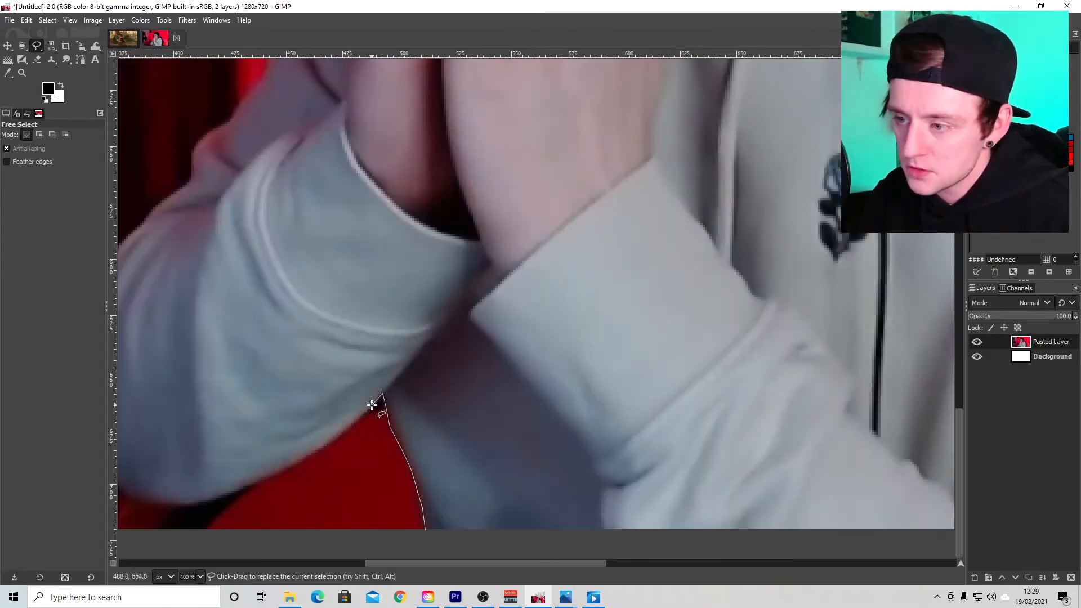
click(353, 422)
mouse_move(351, 424)
mouse_down()
mouse_move(280, 473)
mouse_move(194, 500)
mouse_move(137, 499)
mouse_up()
drag(371, 565, 275, 559)
mouse_move(447, 492)
mouse_down()
mouse_move(428, 463)
mouse_move(413, 387)
mouse_move(422, 293)
mouse_up()
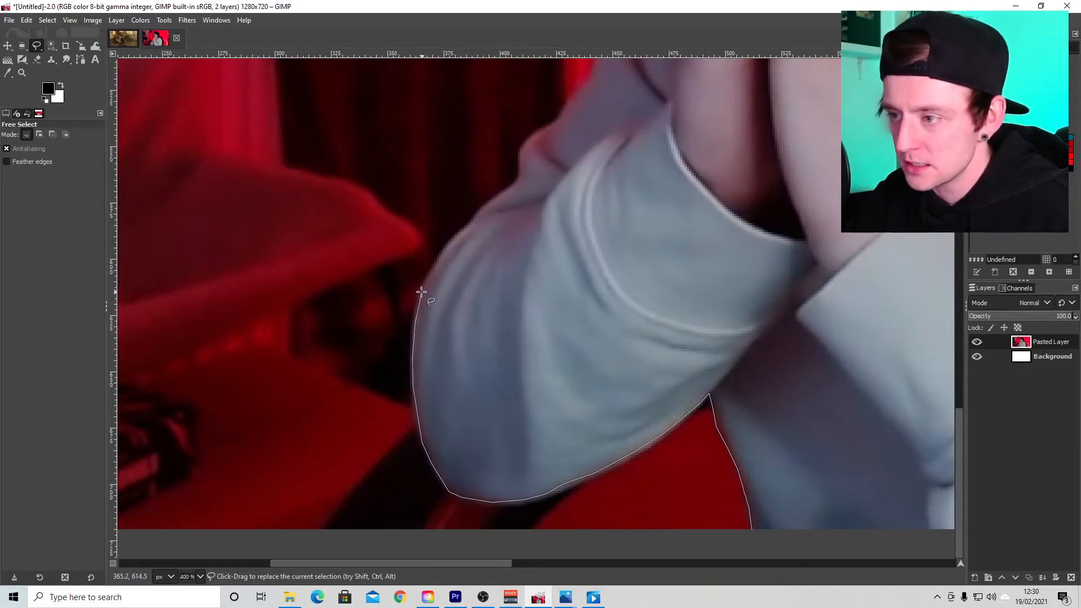
Continue the freehand outline from the elbow up the outer forearm toward the hands and face
click(422, 292)
click(432, 272)
mouse_move(443, 255)
mouse_down()
mouse_move(512, 138)
mouse_move(586, 83)
mouse_move(474, 578)
mouse_move(576, 388)
mouse_move(606, 296)
mouse_move(664, 236)
mouse_move(688, 179)
mouse_move(674, 93)
mouse_move(552, 338)
mouse_up()
scroll(673, 93, up, 5)
click(646, 284)
click(638, 197)
click(634, 184)
click(661, 132)
Trace the outline up the headphone edge beside the face to the front of the cap
click(563, 308)
click(566, 259)
click(570, 226)
click(567, 203)
click(579, 169)
click(612, 128)
Extend the outline over the top of the cap and down the back of the headphone band
drag(484, 563, 537, 563)
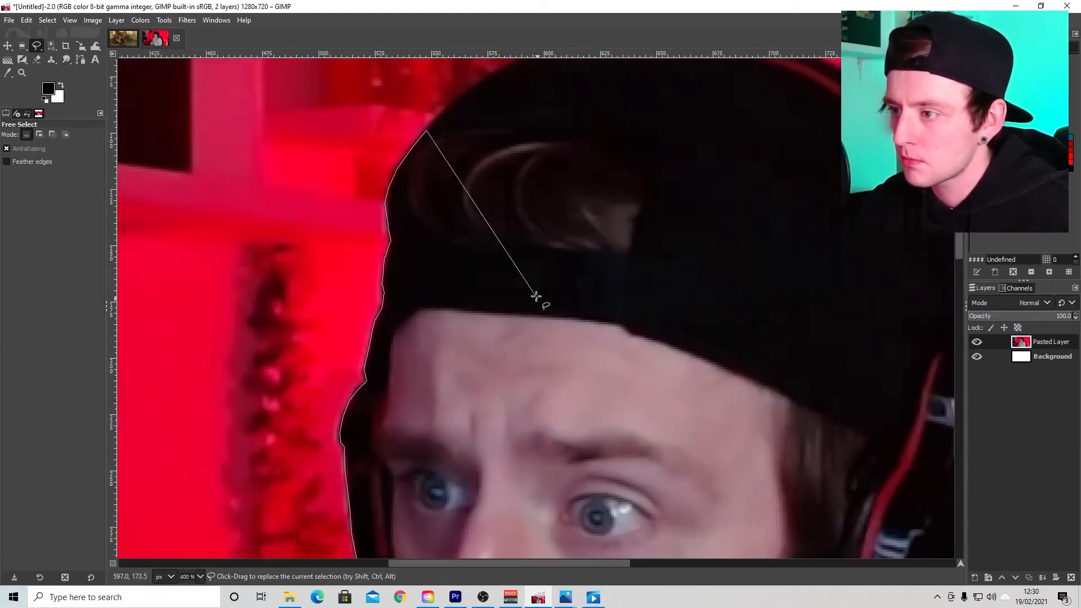
scroll(536, 297, up, 2)
click(483, 229)
click(647, 186)
click(865, 236)
click(896, 255)
drag(609, 563, 708, 563)
click(720, 317)
click(757, 406)
click(761, 493)
Trace the outline down the ear cup and around the small part protruding behind the headphones
scroll(678, 418, down, 2)
click(629, 339)
click(639, 390)
click(665, 413)
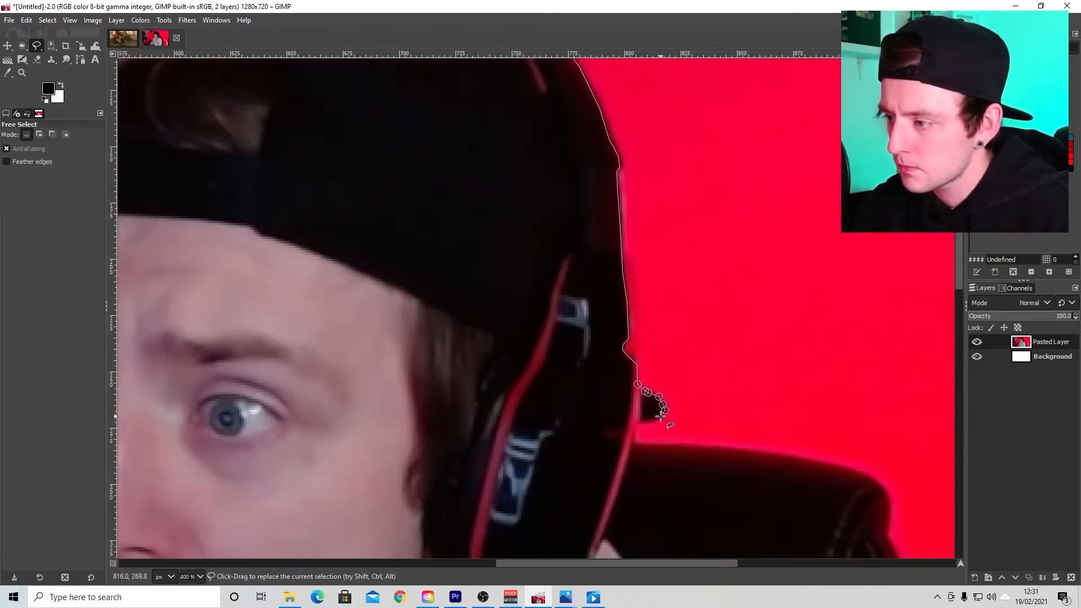
click(639, 421)
Continue the outline from below the ear cup along the upper edge of the hoodie's hood, excluding the chair
scroll(633, 468, down, 2)
click(602, 415)
click(637, 467)
click(697, 478)
click(743, 488)
drag(729, 563, 755, 564)
click(690, 516)
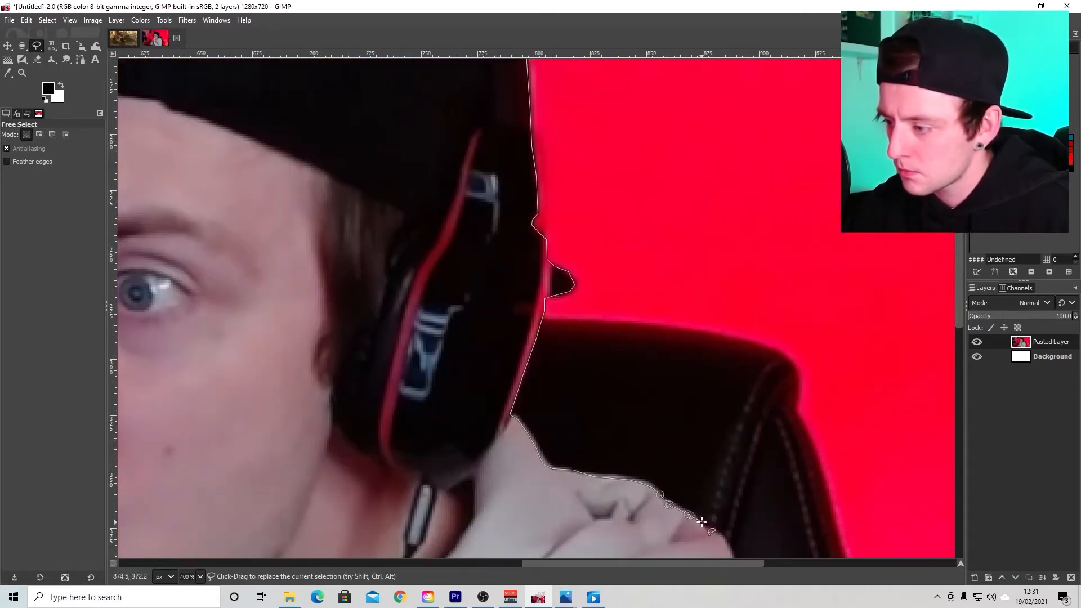
click(727, 542)
Trace the outline around the back of the hood and down the shoulder of the hoodie
scroll(727, 543, down, 2)
click(735, 326)
click(715, 353)
click(754, 401)
click(794, 461)
click(813, 496)
click(827, 529)
scroll(827, 529, down, 1)
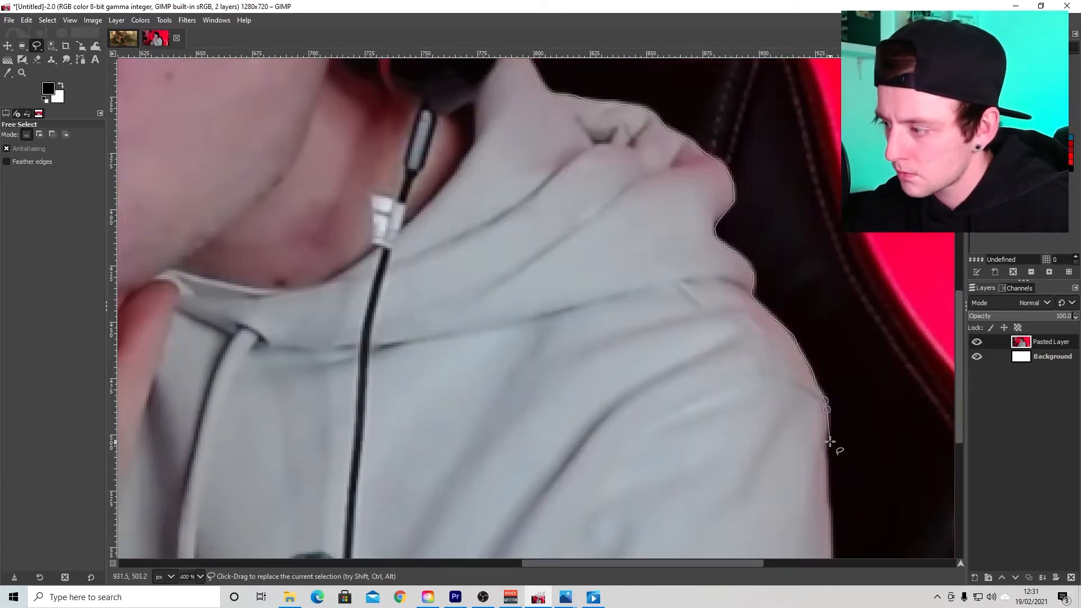
Continue the outline down the outer edge of the hoodie's sleeve to the bottom of the photo
click(827, 508)
click(830, 527)
scroll(830, 527, down, 1)
scroll(826, 426, up, 1)
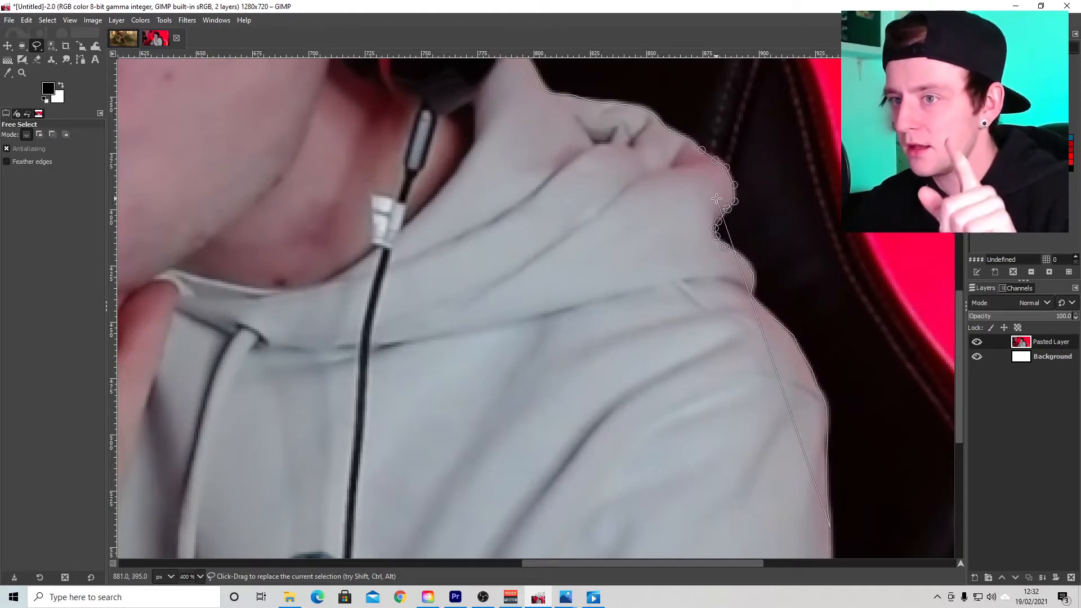
click(736, 251)
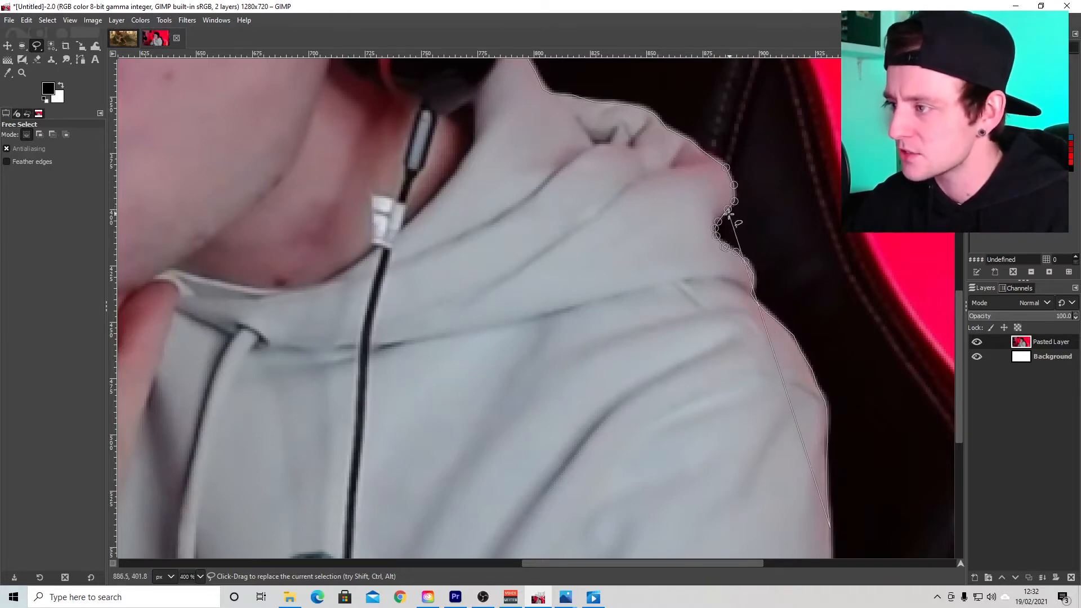
scroll(723, 227, up, 1)
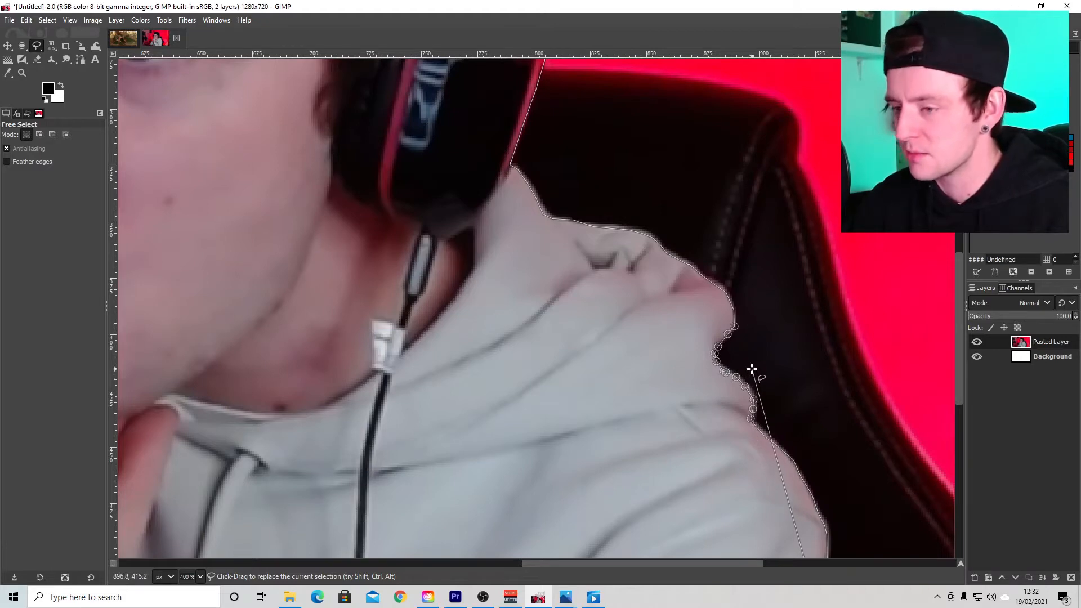
scroll(753, 369, down, 2)
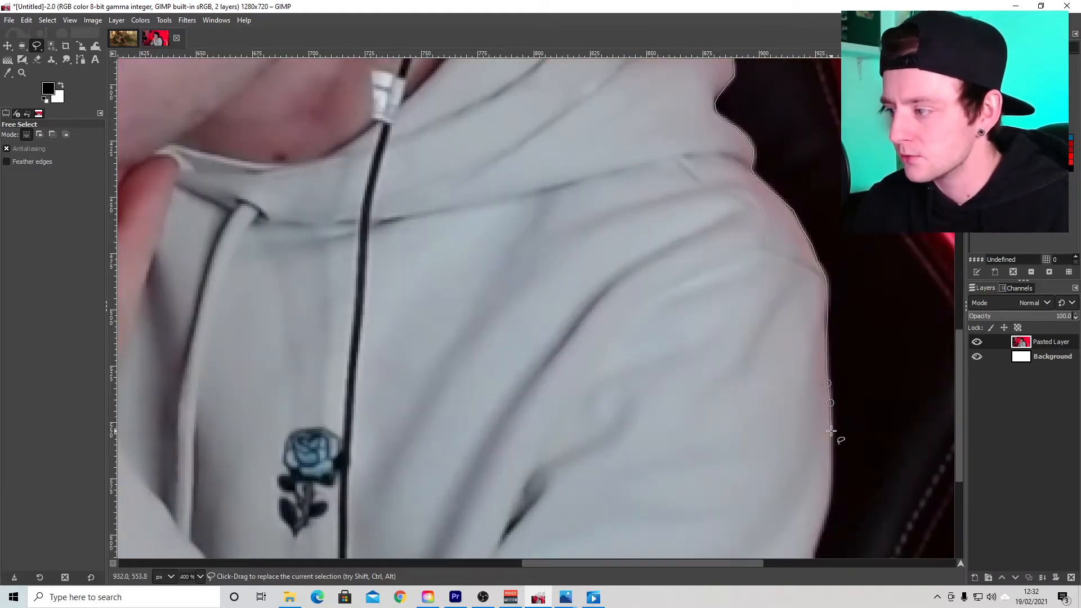
scroll(814, 479, down, 1)
scroll(789, 501, down, 1)
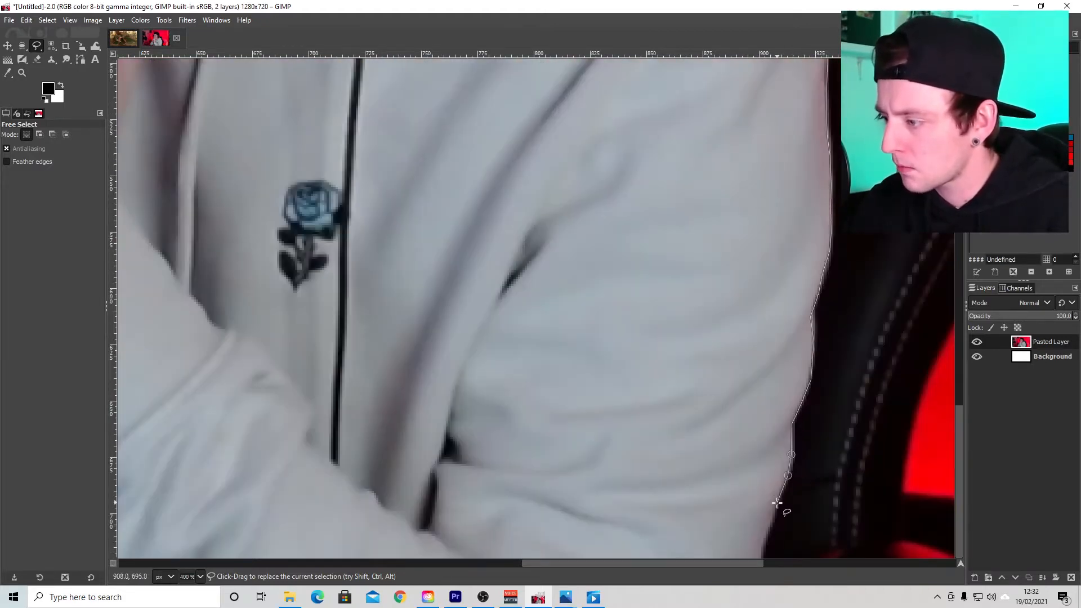
Close the outline around the man along the photo's bottom edge and commit it as a selection
ctrl+scroll(761, 512, down, 2)
ctrl+scroll(757, 514, down, 2)
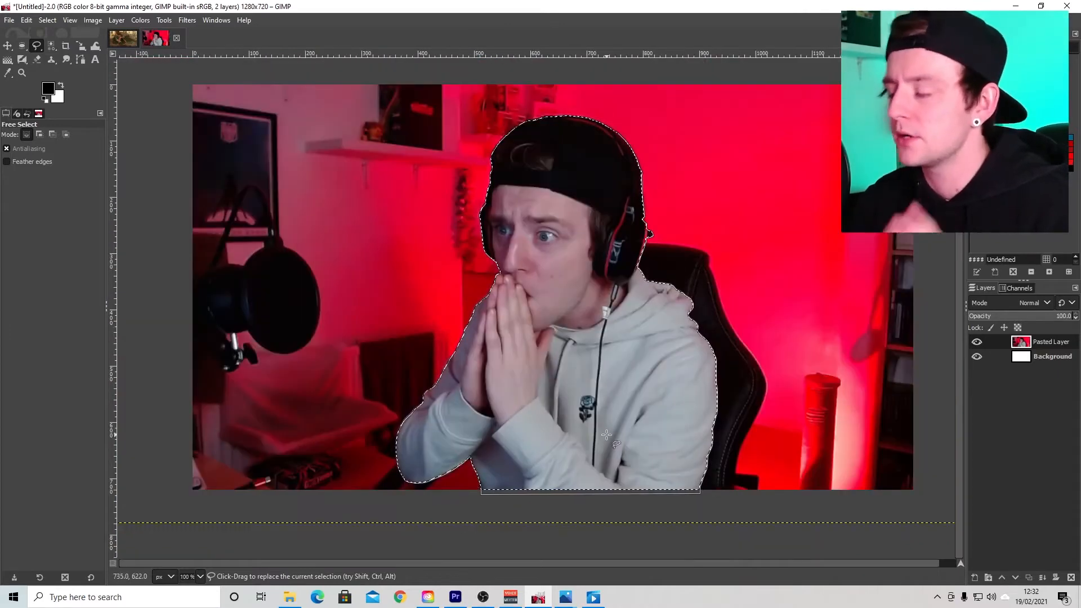
drag(481, 212, 518, 125)
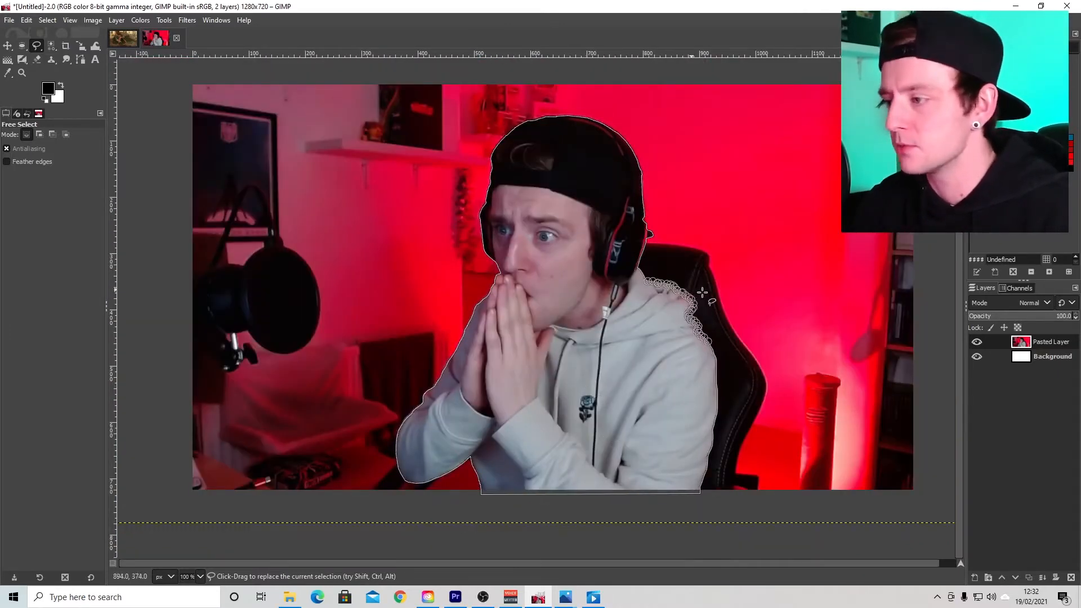
key(Return)
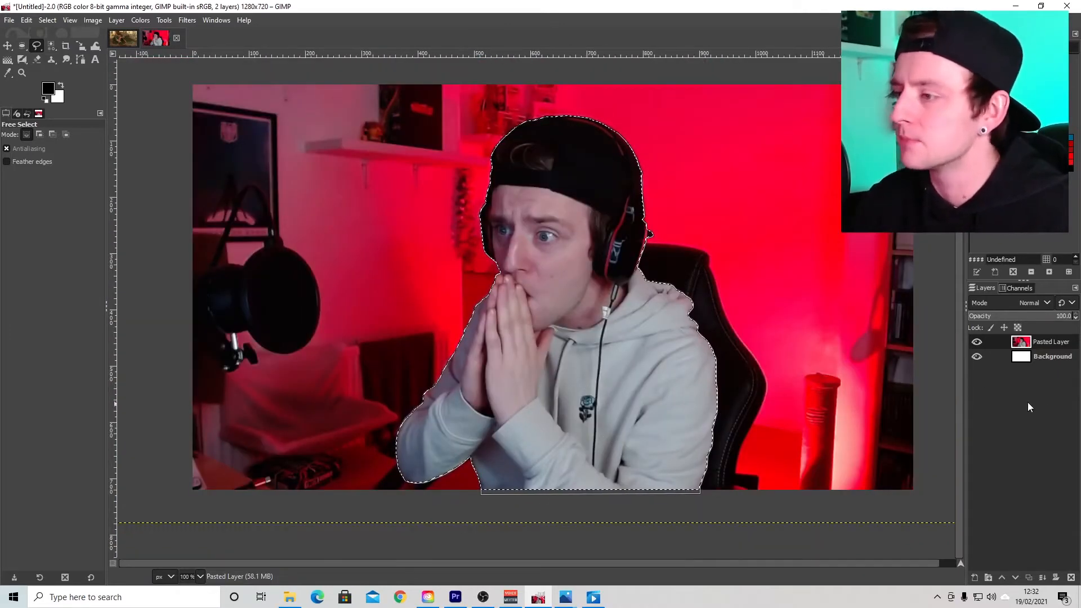
Invert the selection and delete the photo's background around the man
click(47, 21)
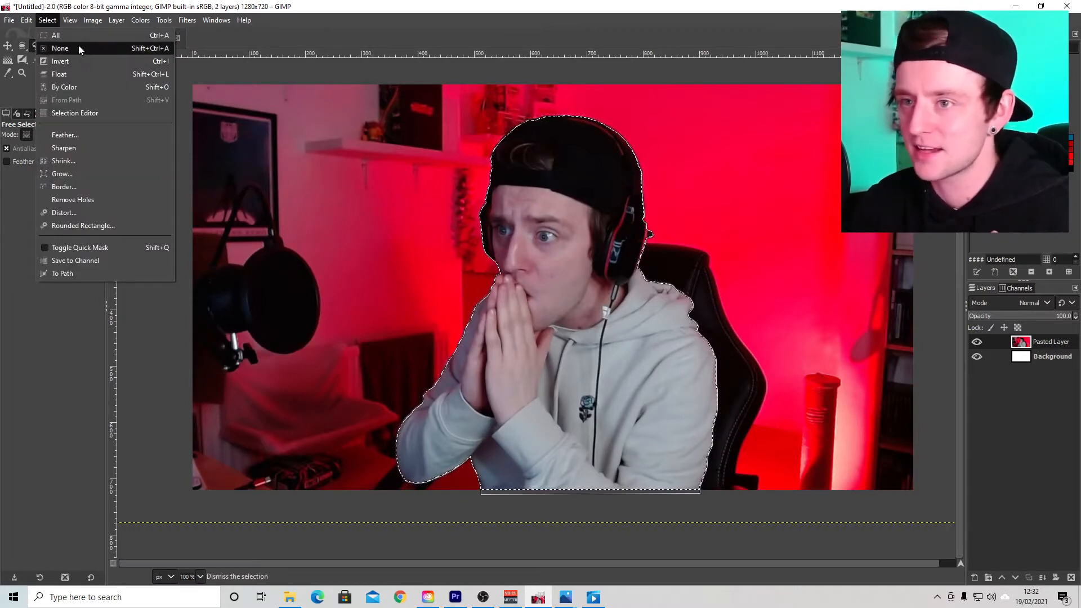
click(69, 61)
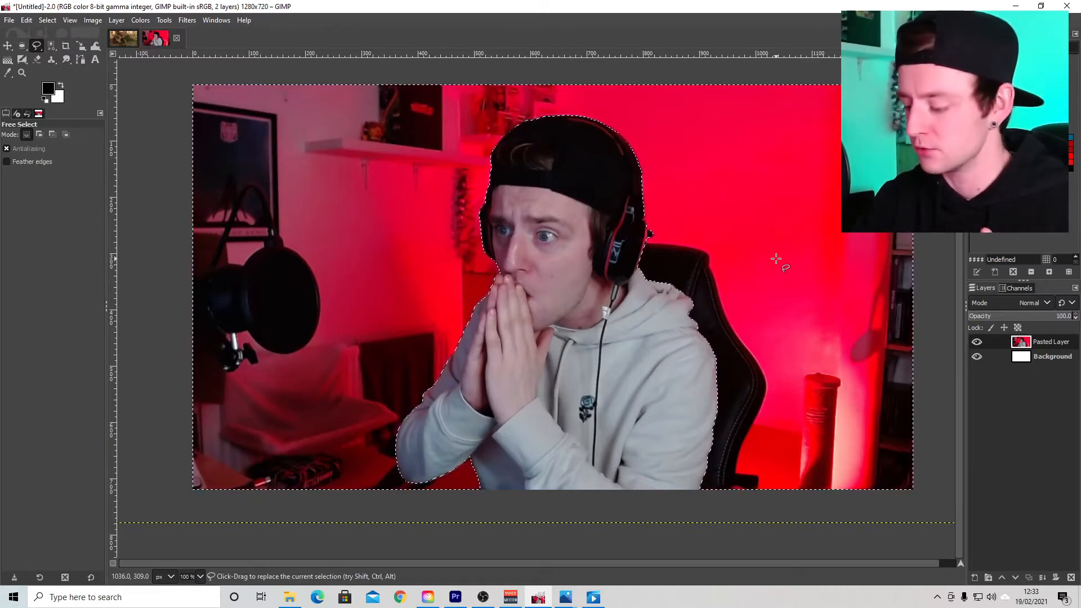
key(Delete)
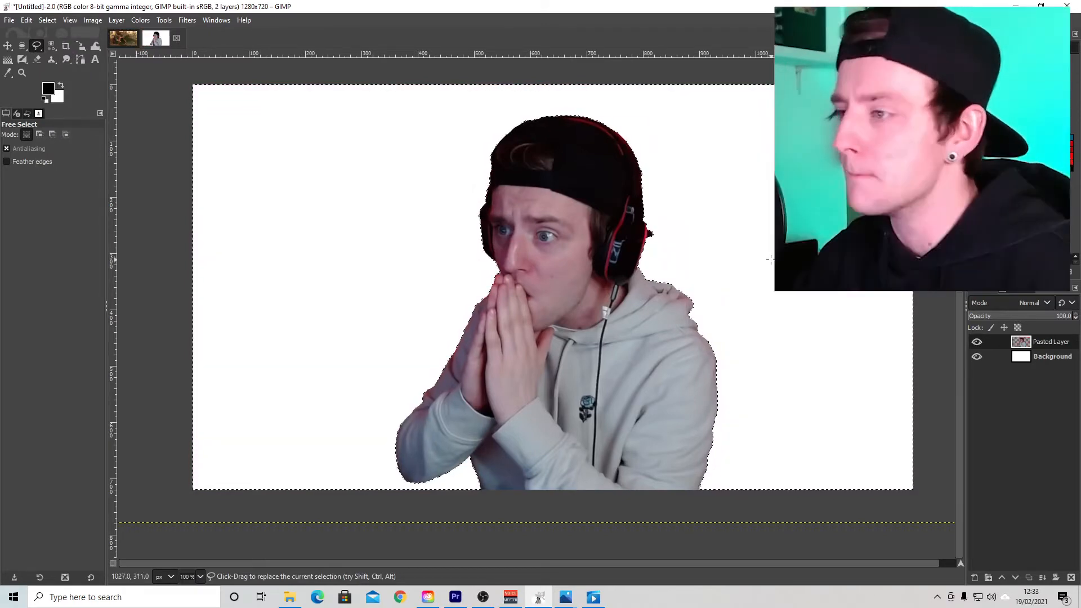
Clear the selection from the cut-out image
click(47, 20)
click(51, 42)
click(48, 19)
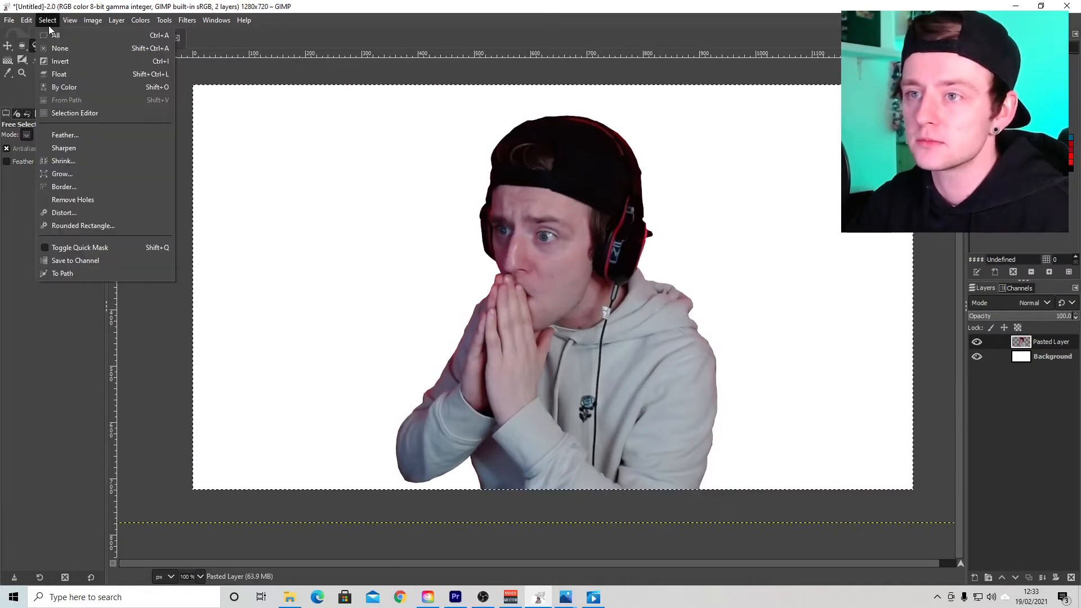
click(56, 43)
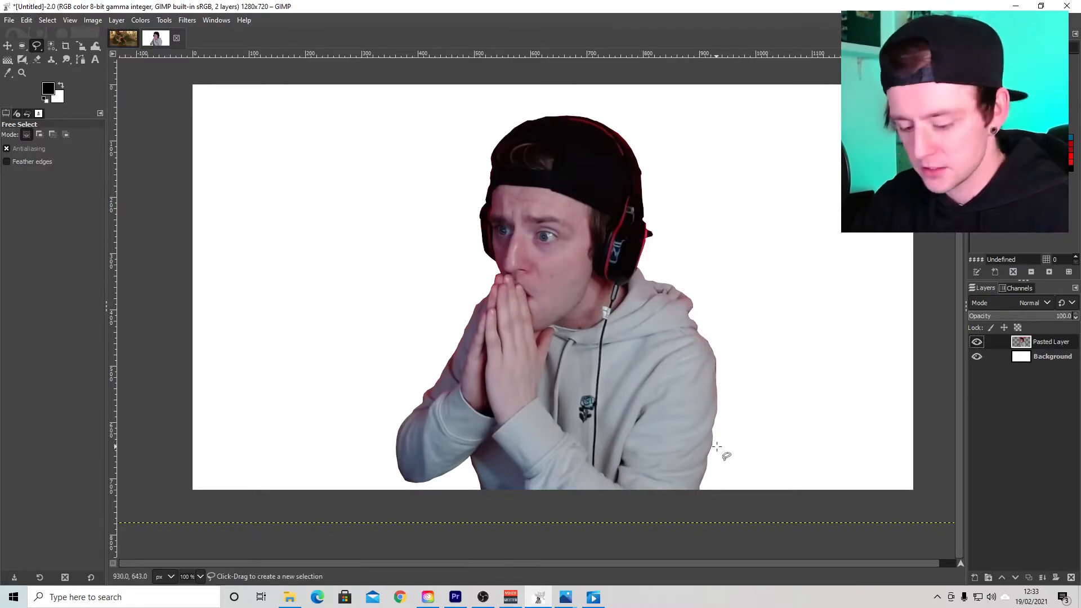
Select the cut-out man from the pasted layer's alpha channel and copy him
scroll(721, 442, up, 3)
scroll(710, 440, down, 3)
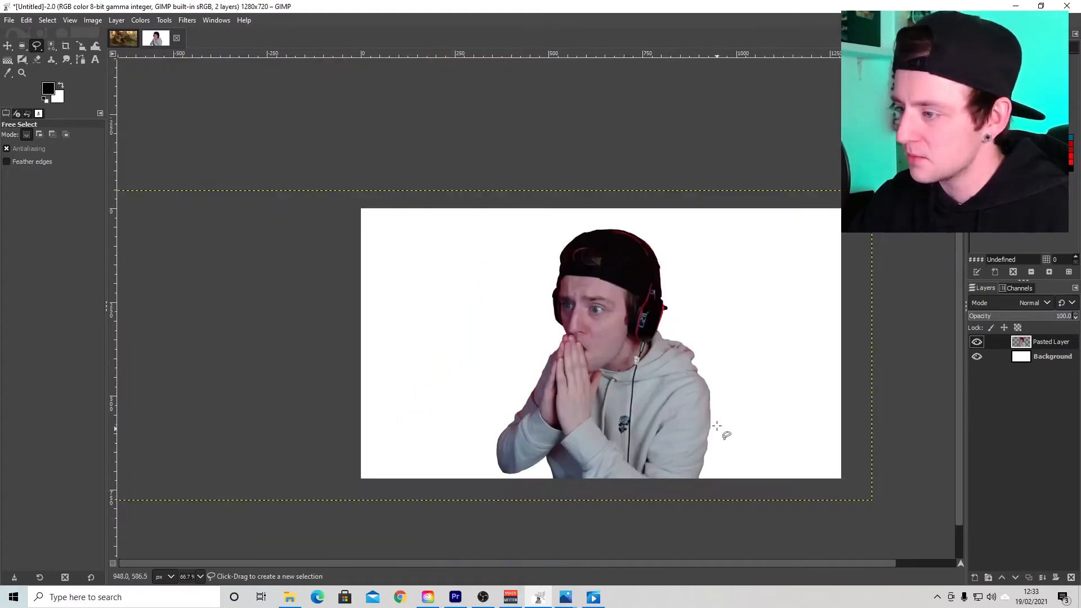
scroll(720, 421, up, 2)
scroll(723, 420, down, 2)
right_click(1036, 338)
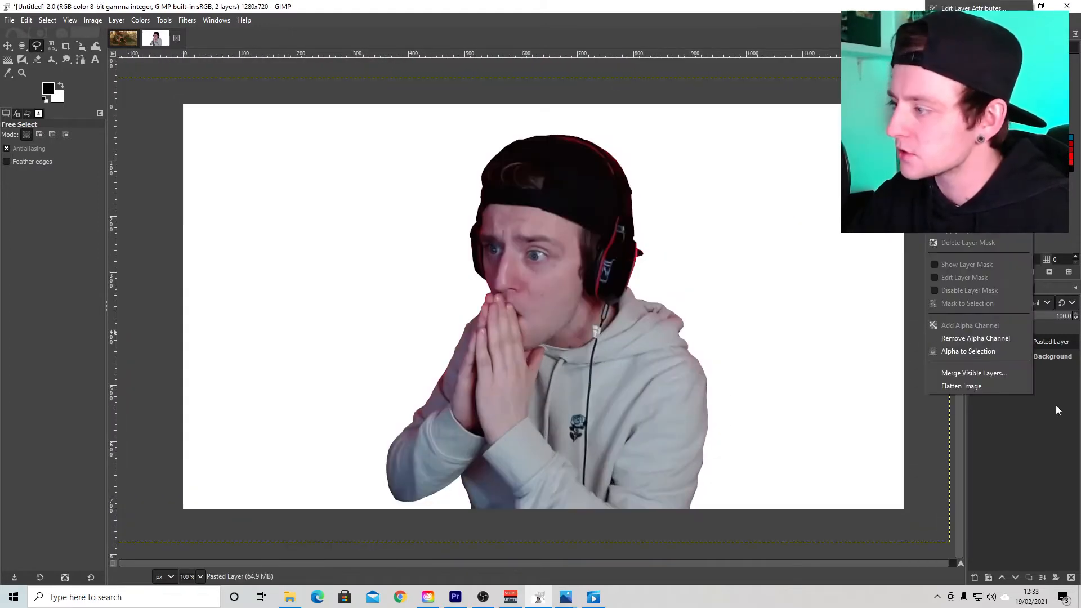
click(1056, 405)
right_click(1039, 339)
click(990, 356)
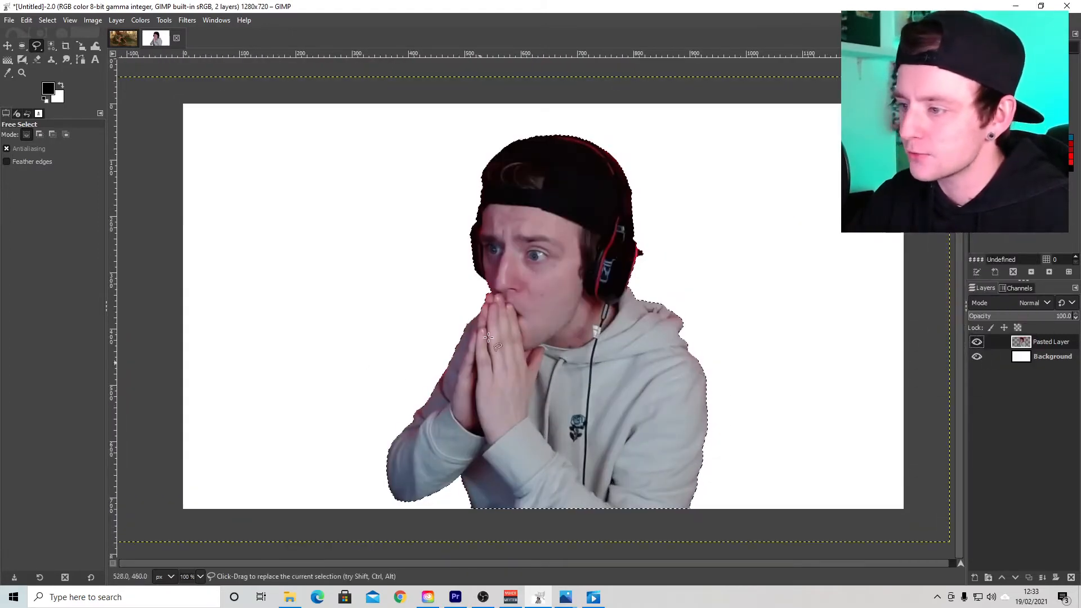
right_click(532, 339)
mouse_move(565, 365)
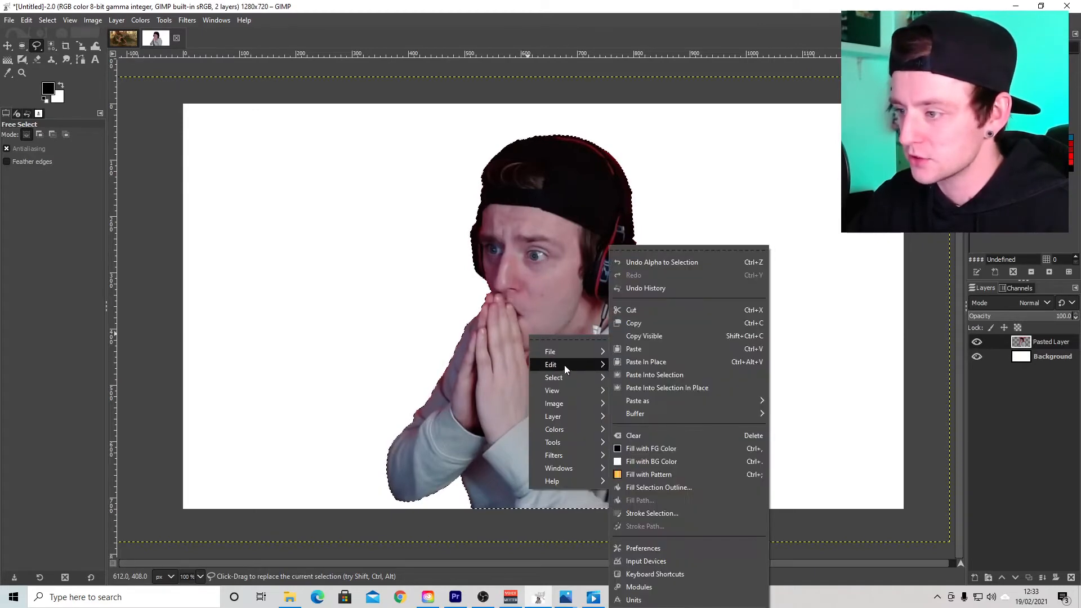
click(644, 335)
Switch to the bat creature image and paste the cut-out man there as a new layer
click(123, 38)
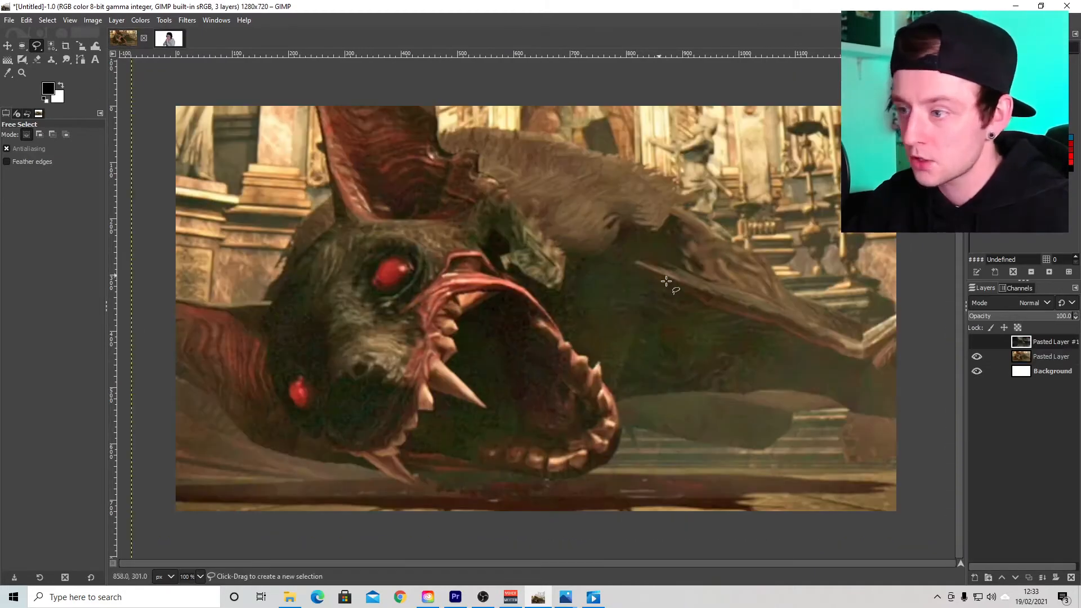
click(27, 21)
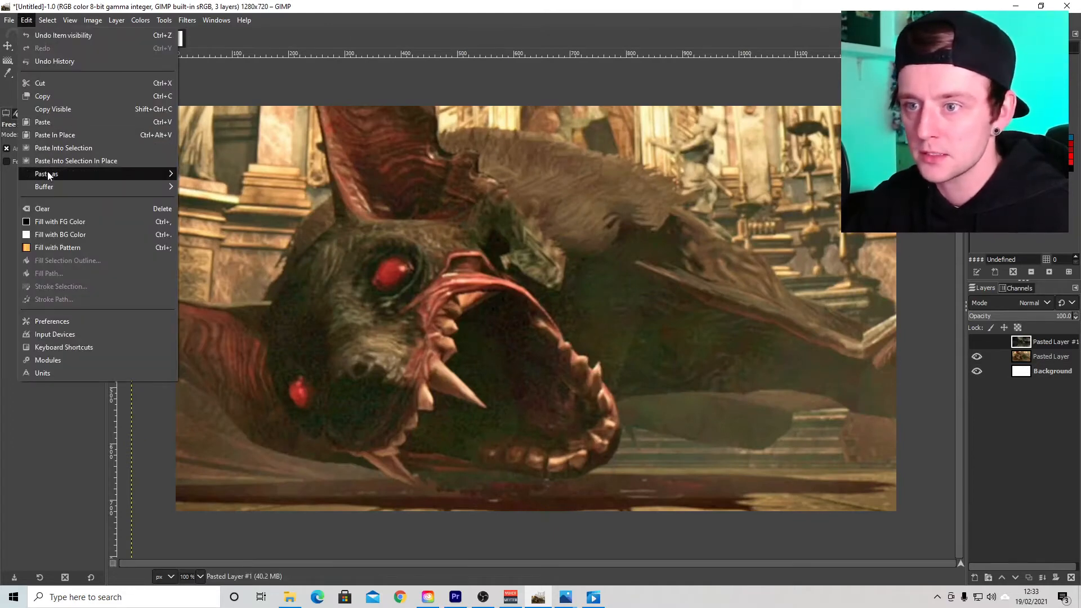
mouse_move(47, 171)
click(217, 175)
Enlarge the cut-out man, placing him over the right half of the image, and tilt him slightly clockwise
key(shift+s)
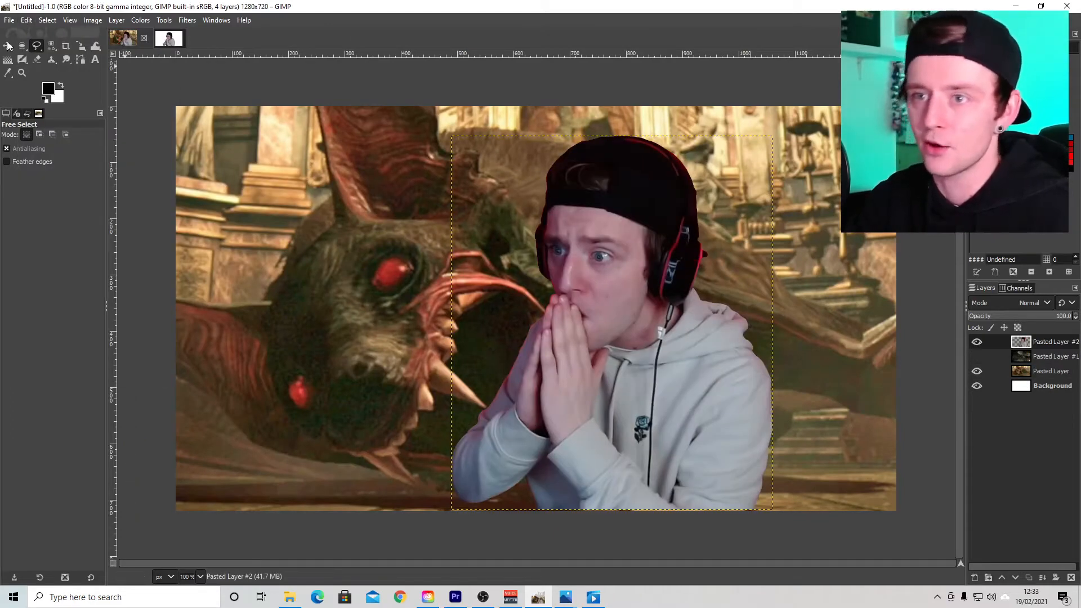
drag(504, 313, 590, 298)
key(m)
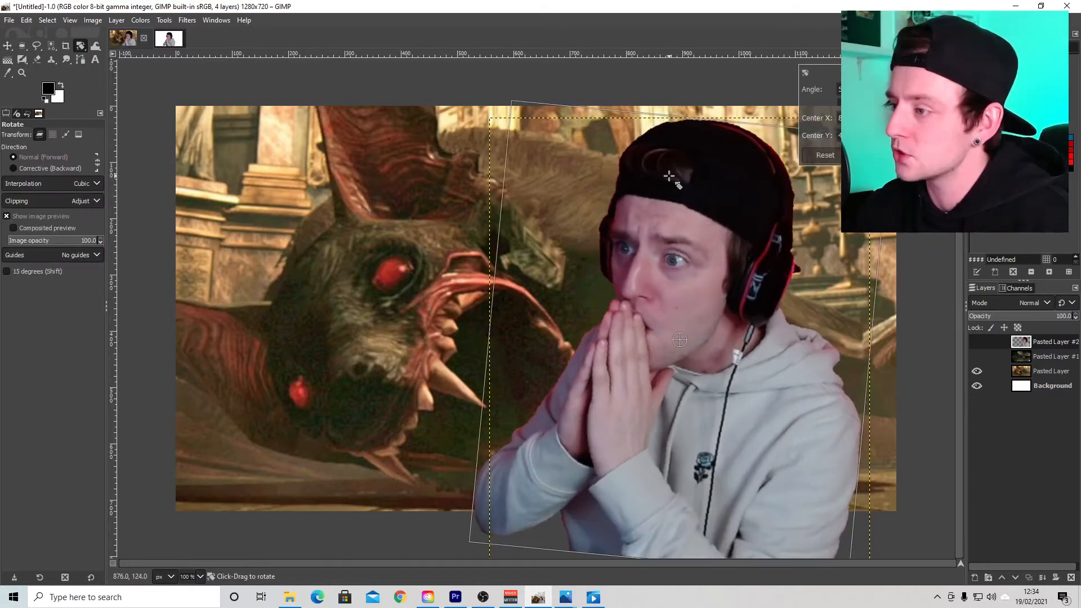
drag(675, 176, 668, 178)
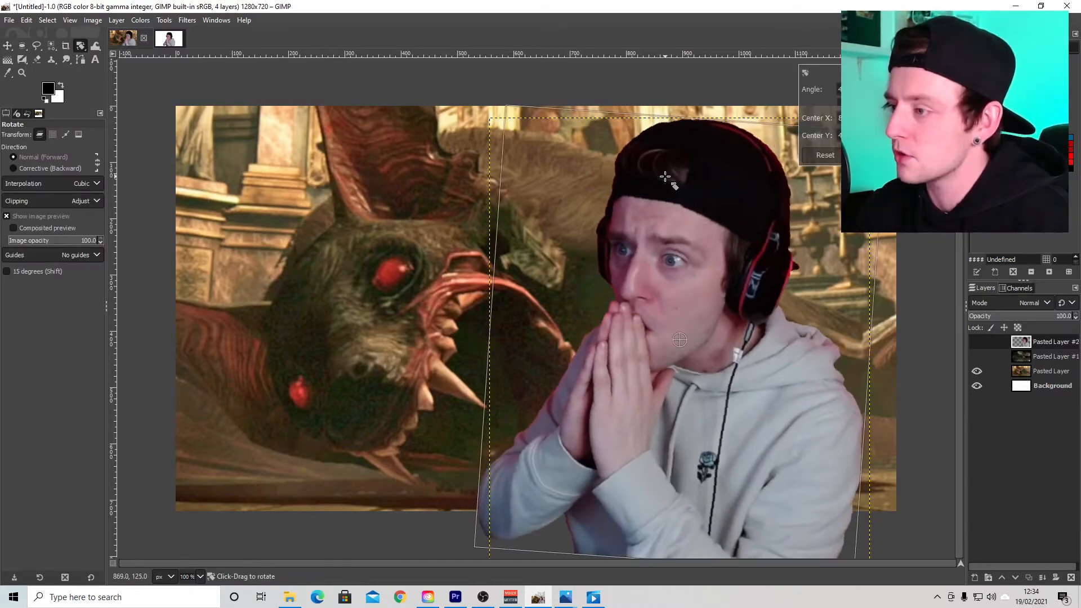
click(7, 48)
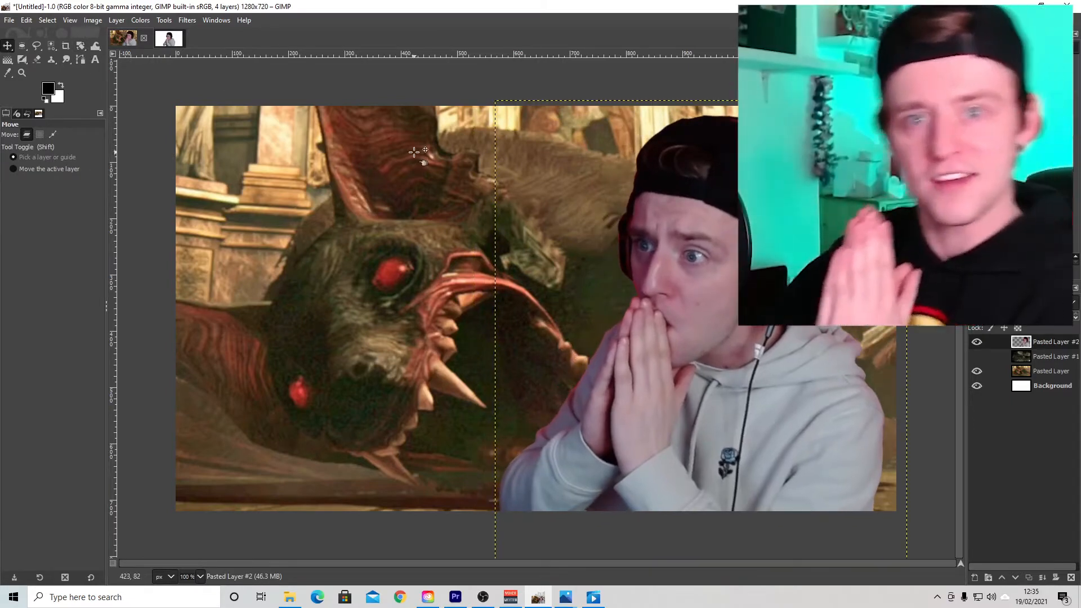
Scale the cut-out man up further with his proportions kept and move him down toward the lower right corner
click(164, 20)
mouse_move(185, 60)
click(302, 112)
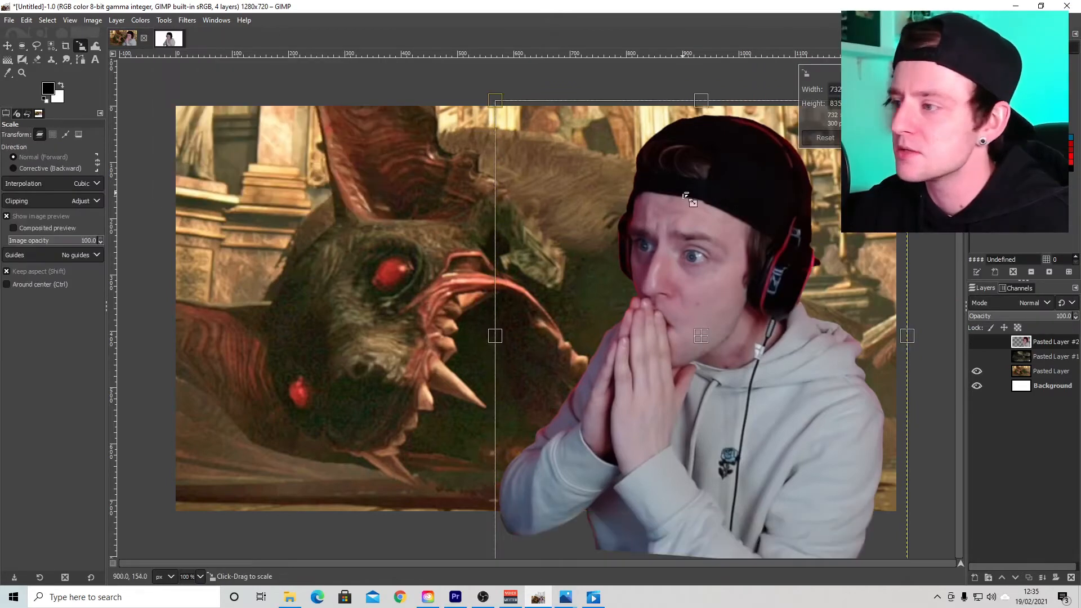
drag(495, 102, 455, 57)
click(8, 46)
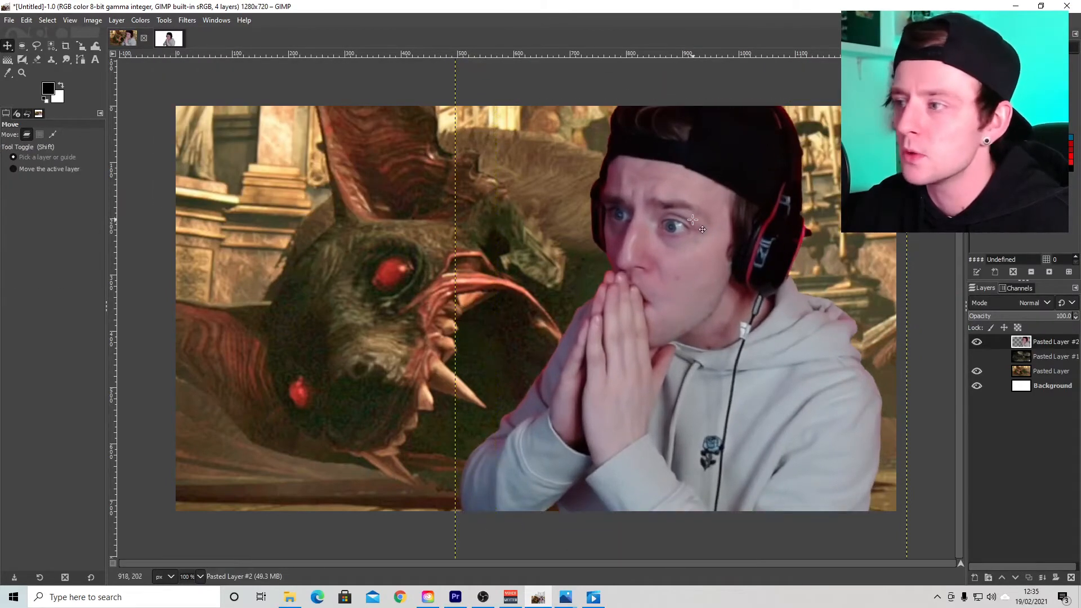
drag(720, 391, 738, 423)
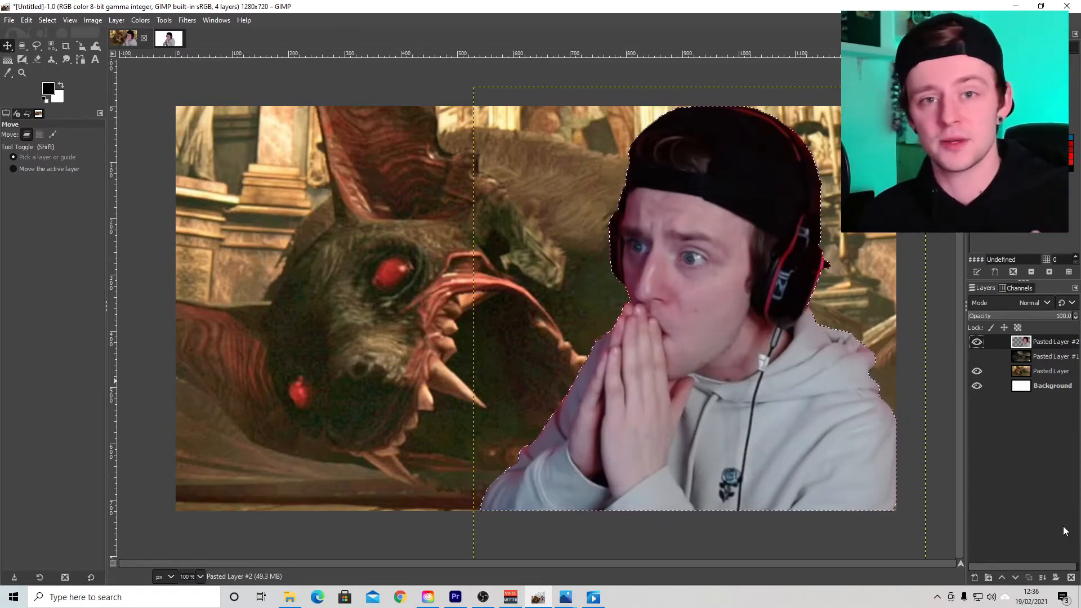
Select the man's silhouette from the alpha channel of Pasted Layer #2
right_click(1053, 343)
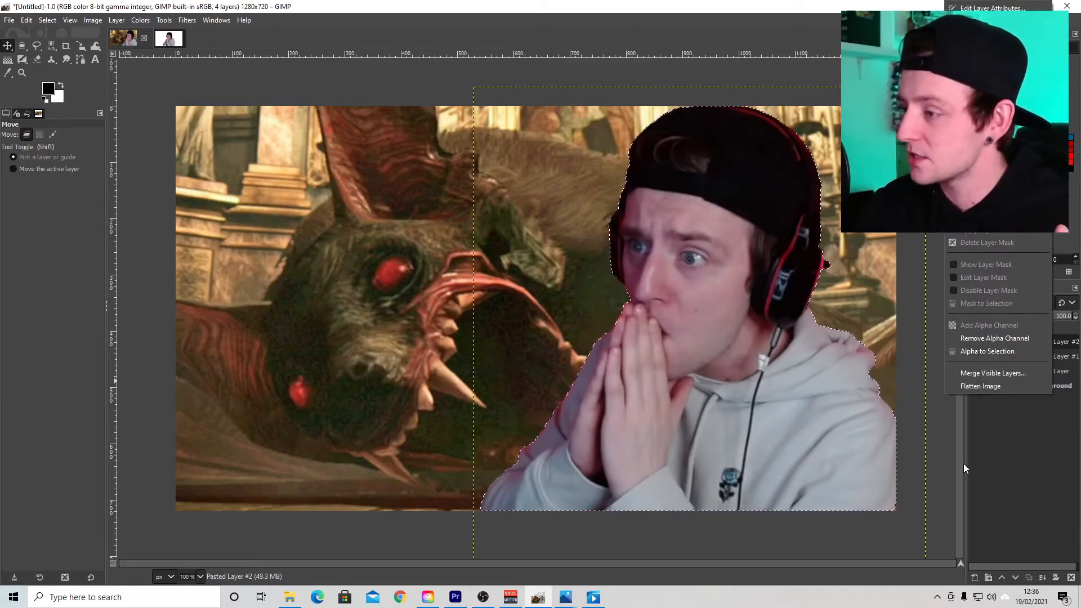
click(990, 452)
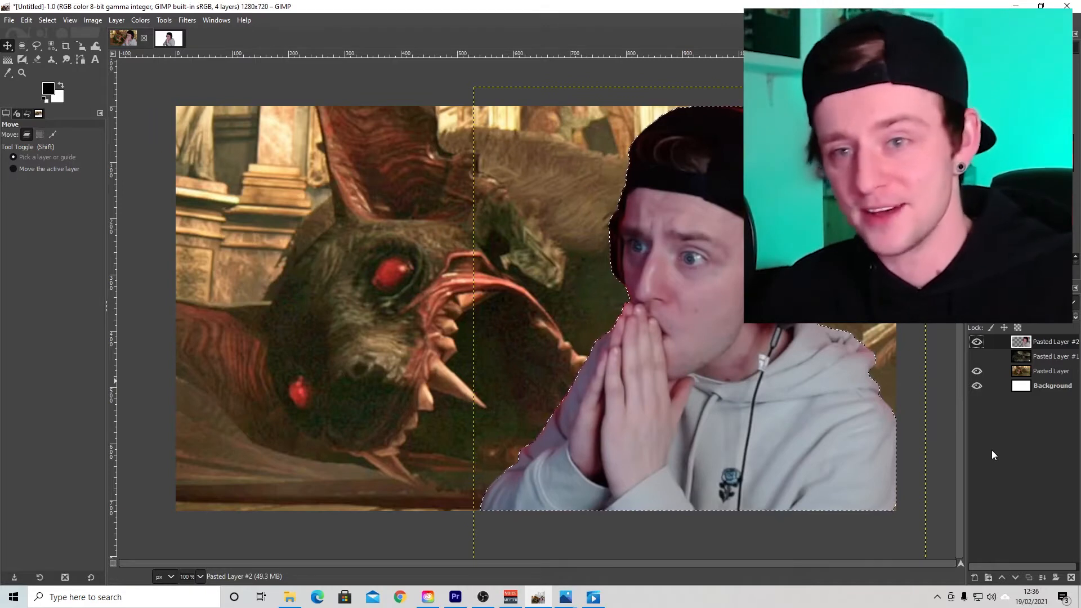
right_click(1044, 342)
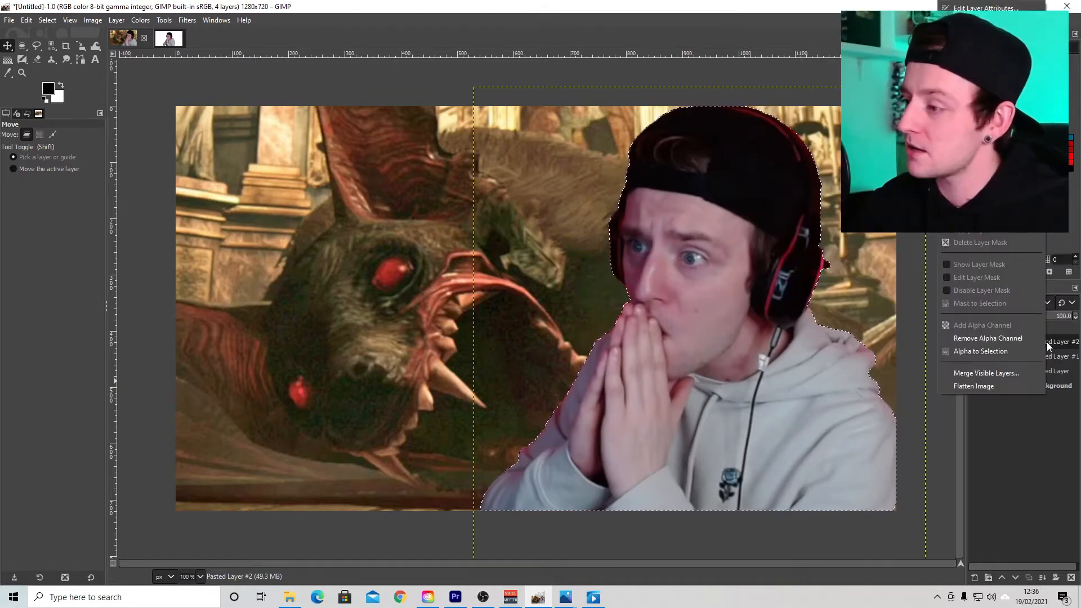
click(981, 351)
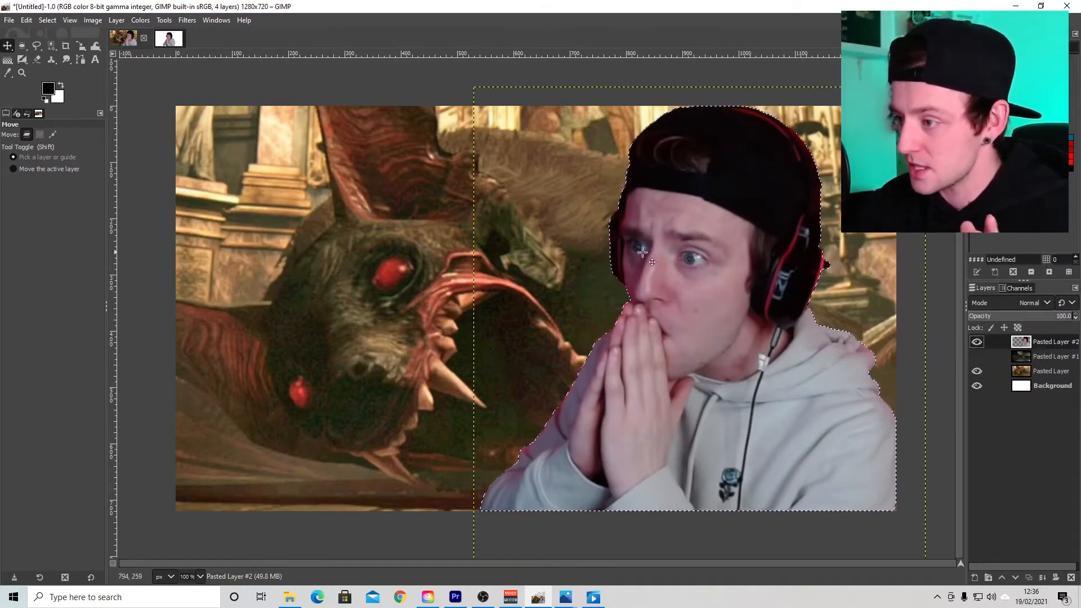
Grow the selection around the man by 4 px and inspect its edge beside the cap
click(47, 20)
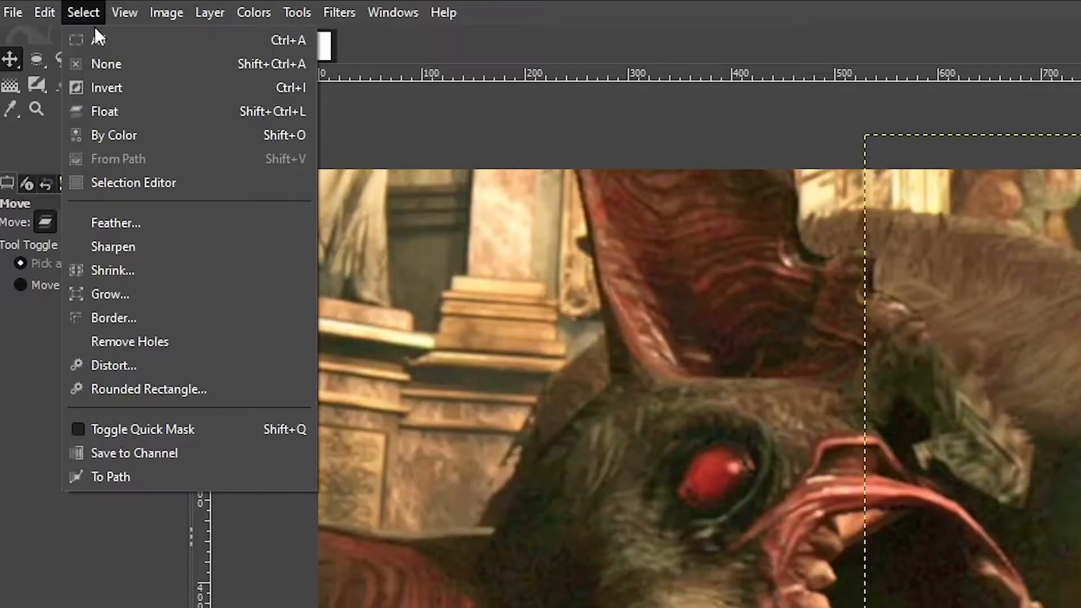
click(60, 176)
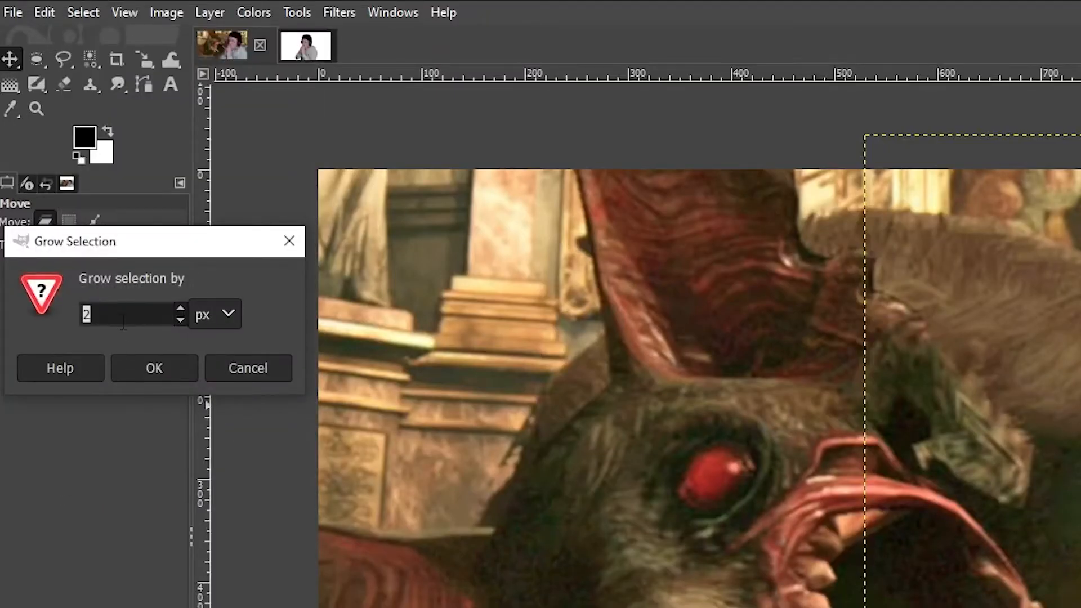
text(4)
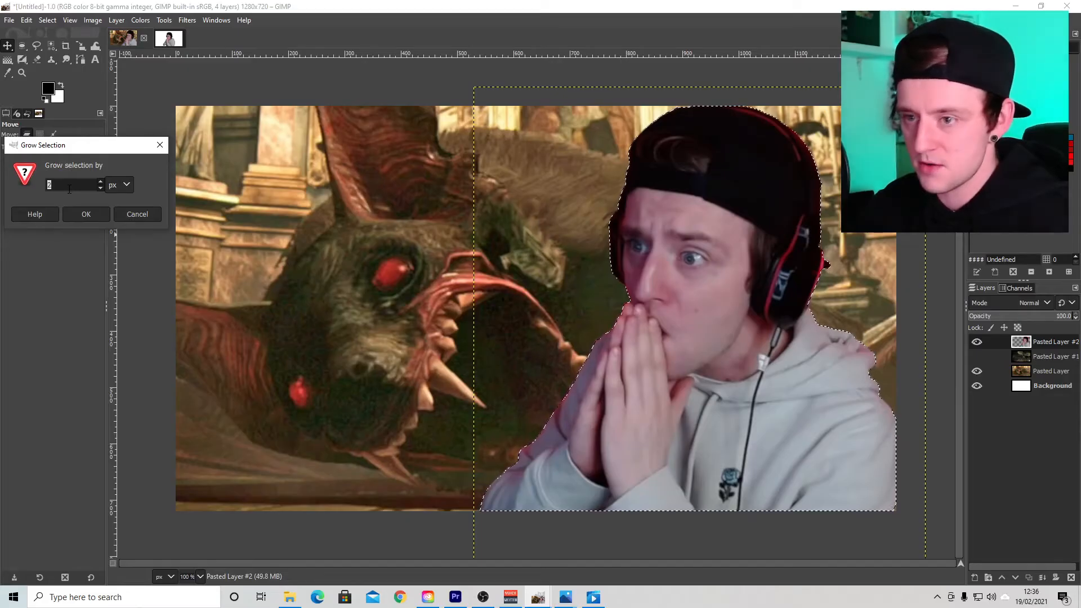
click(83, 212)
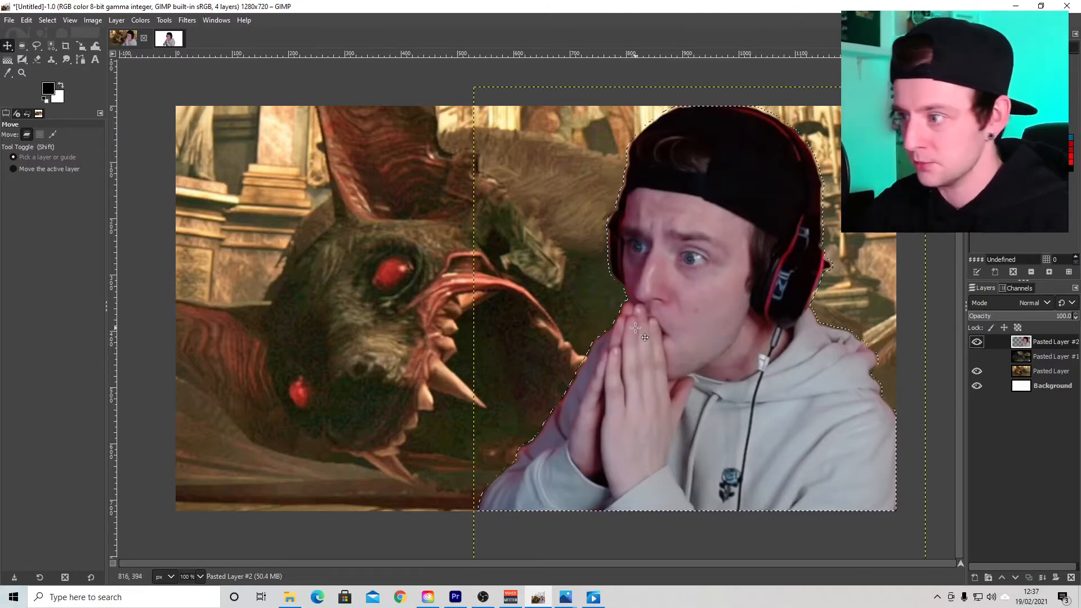
scroll(626, 190, up, 4)
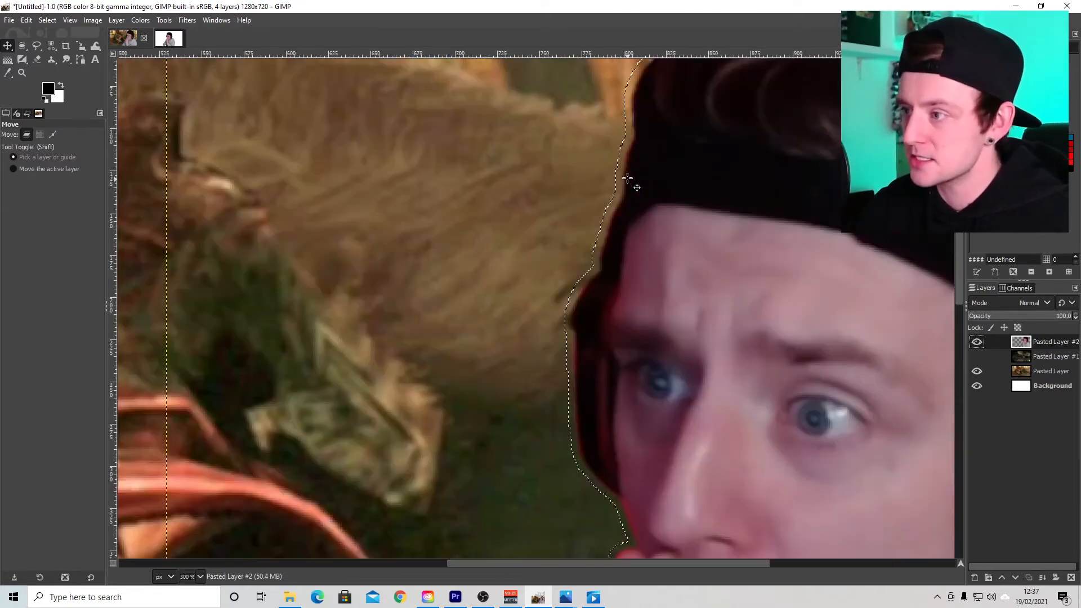
Create a new layer filled with transparency and place it directly beneath the cut-out man's layer
scroll(631, 197, down, 5)
scroll(647, 212, up, 2)
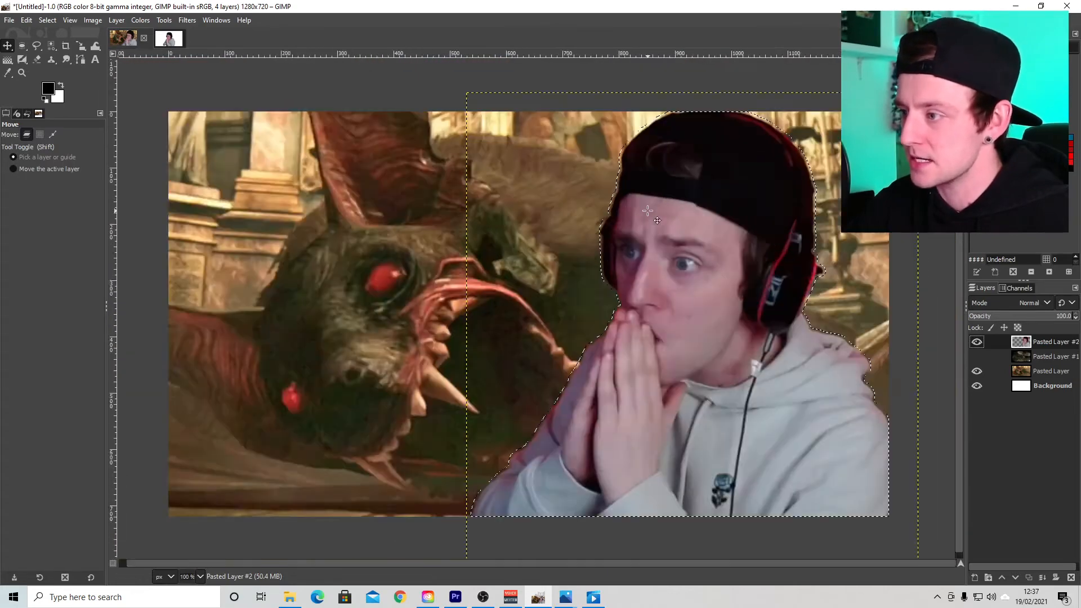
scroll(685, 227, down, 1)
right_click(1043, 342)
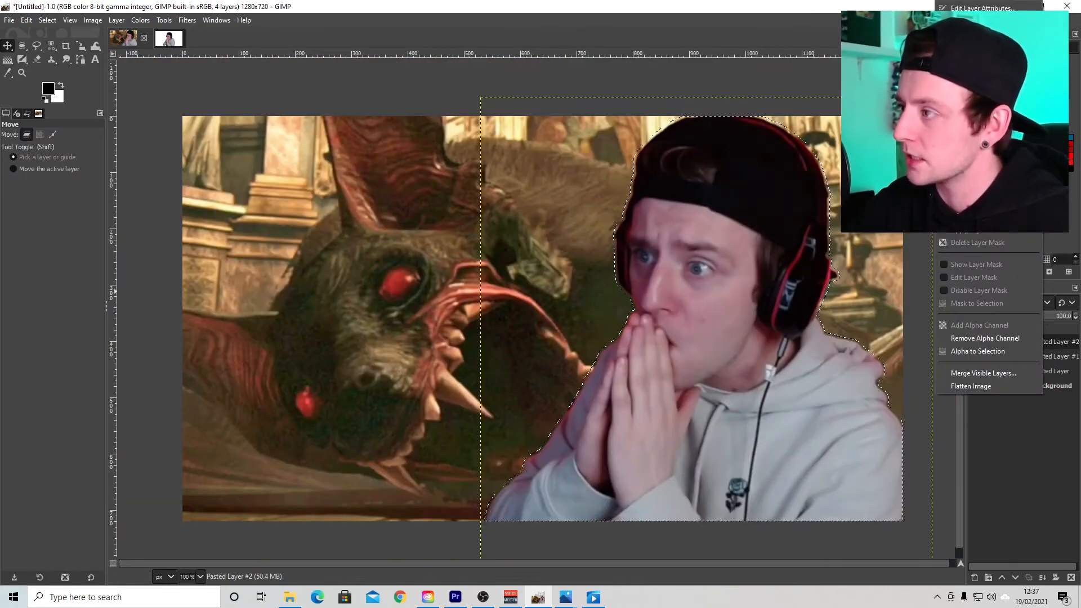
click(969, 82)
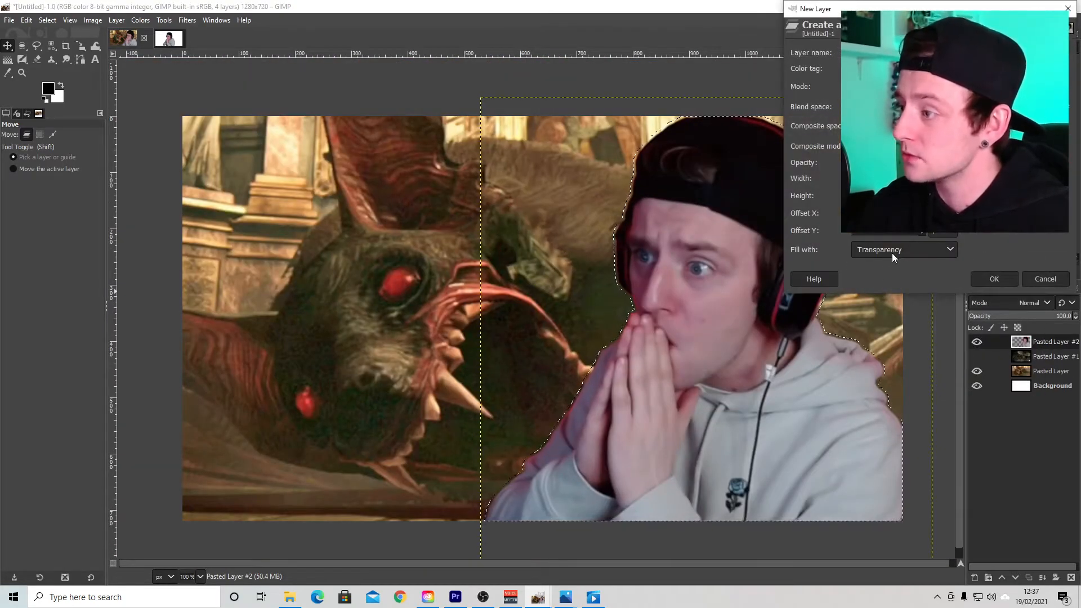
click(1001, 278)
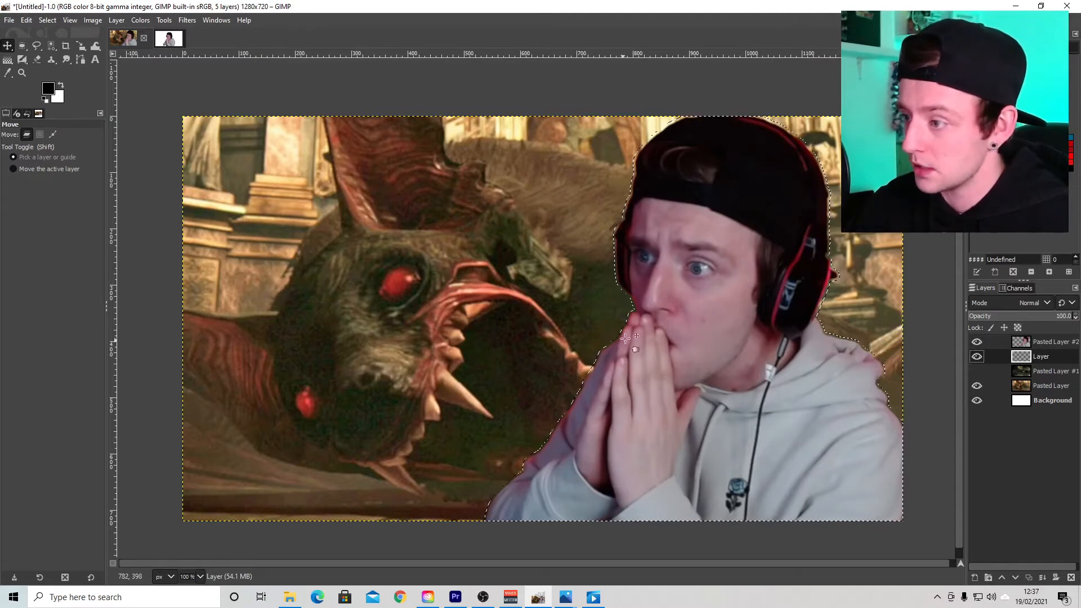
Fill the grown silhouette selection with black on the new layer, and clear the selection
click(26, 19)
click(70, 223)
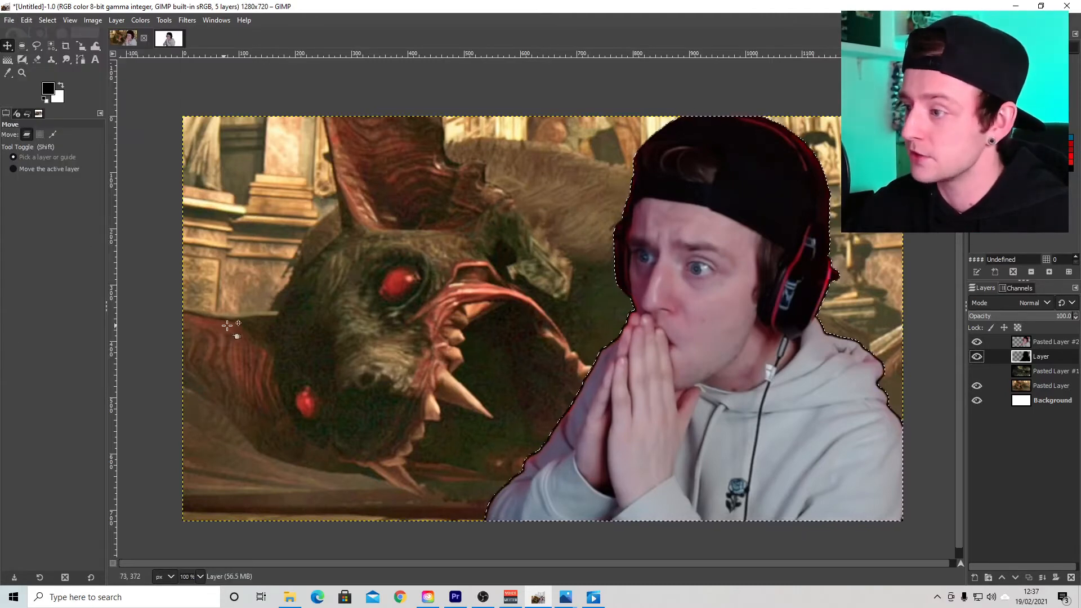
click(47, 20)
click(55, 51)
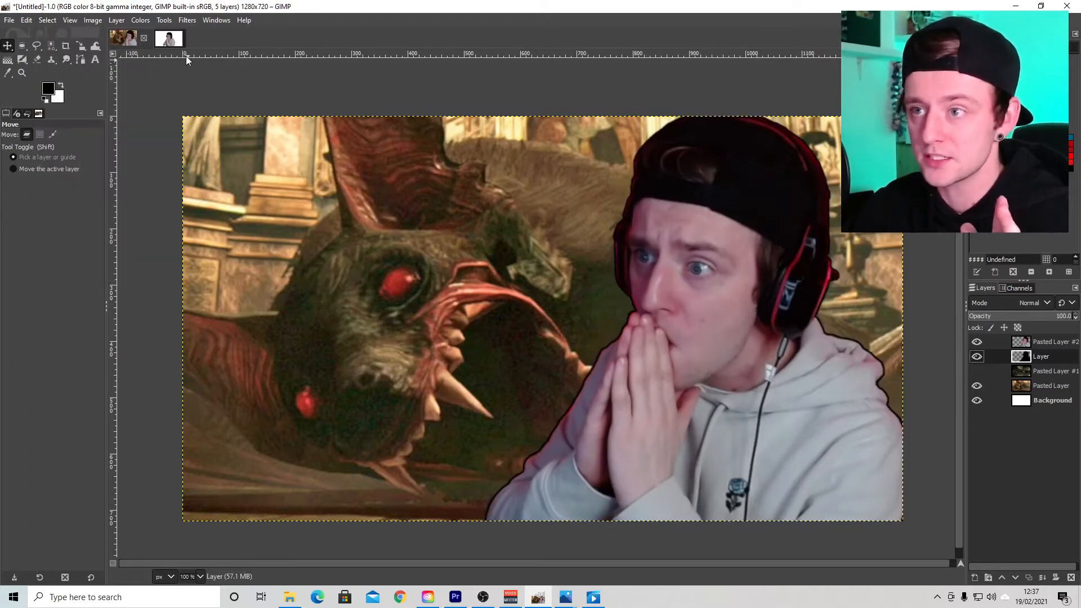
Apply a Gaussian Blur of size 3.00 to the black outline layer behind the man
click(192, 22)
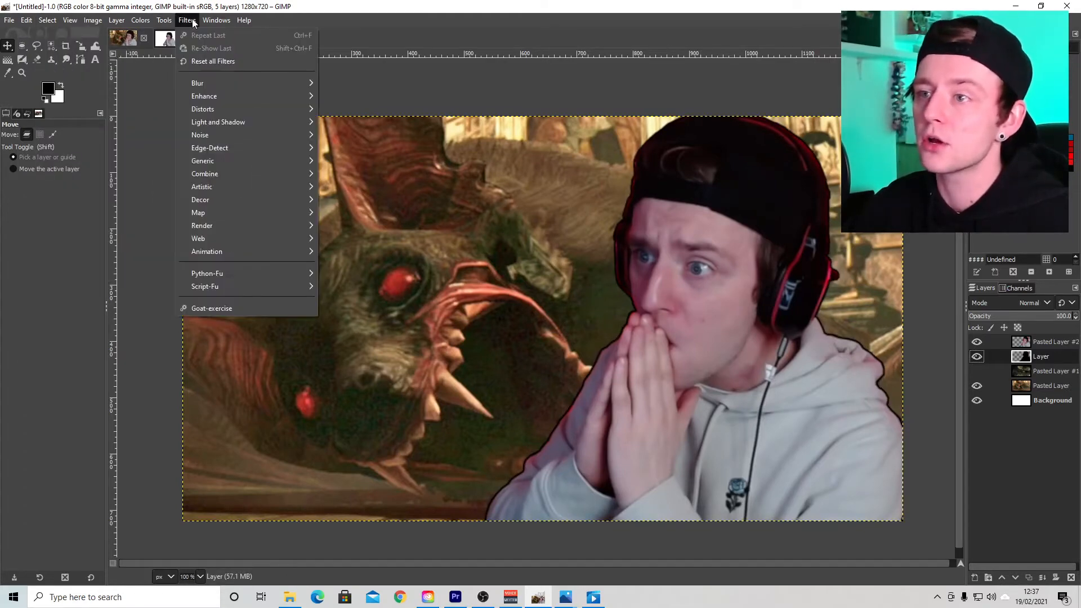
mouse_move(202, 85)
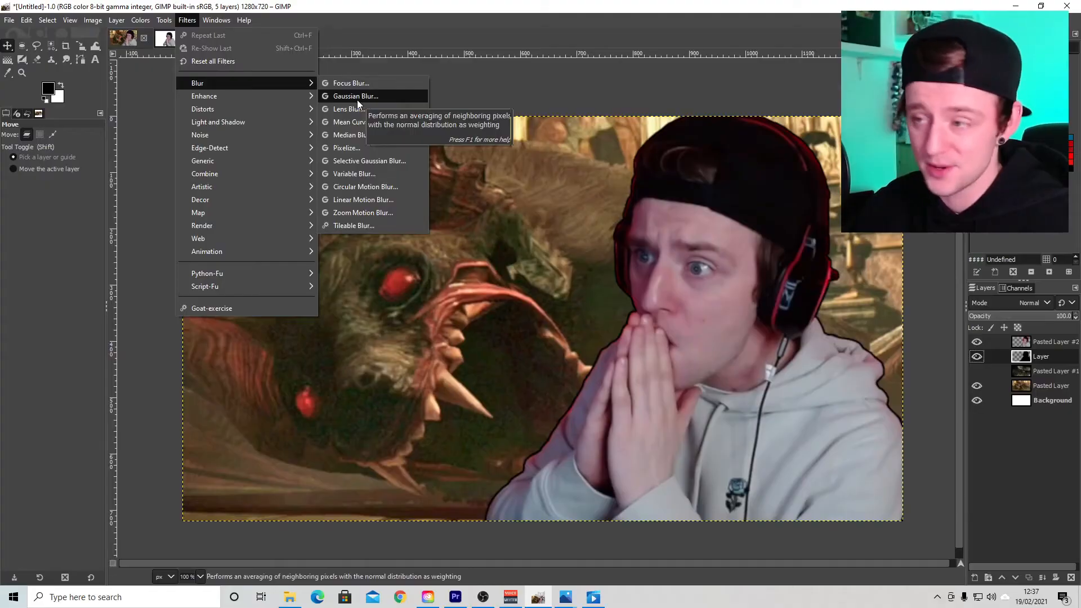
click(512, 189)
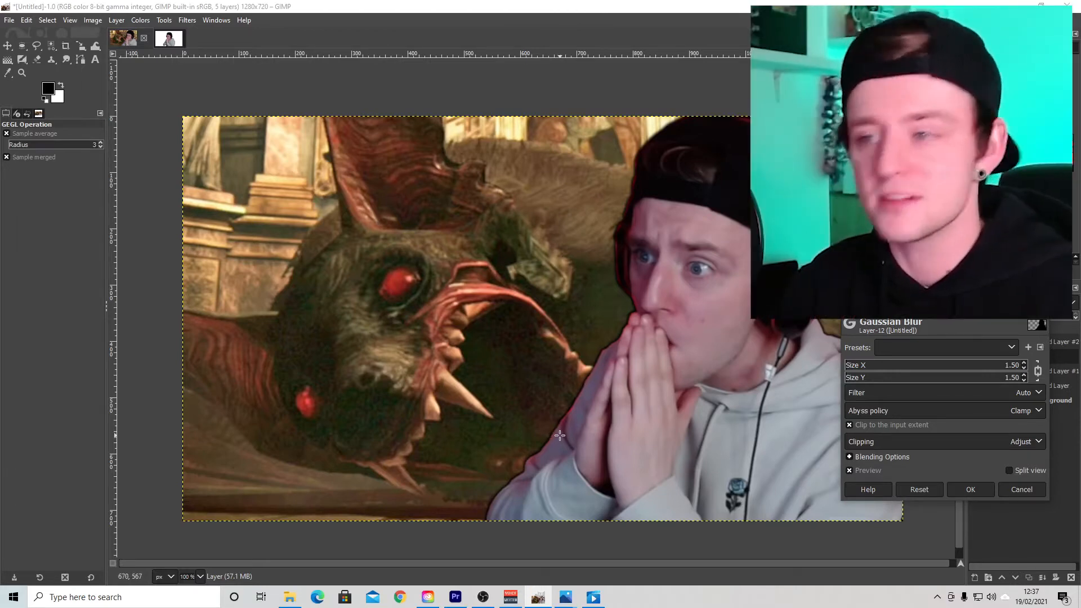
click(1024, 368)
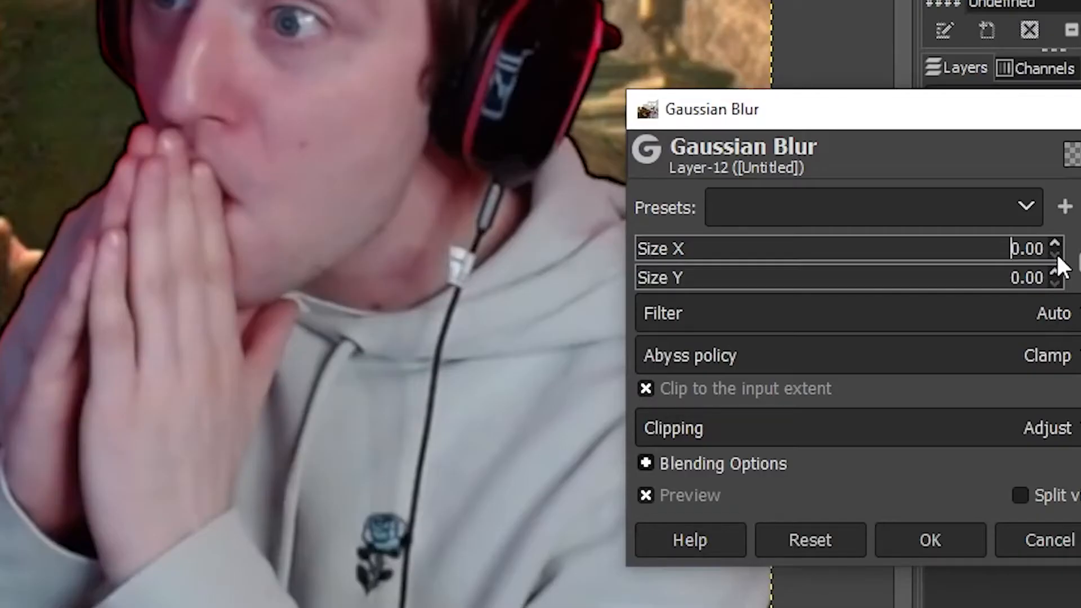
click(1057, 248)
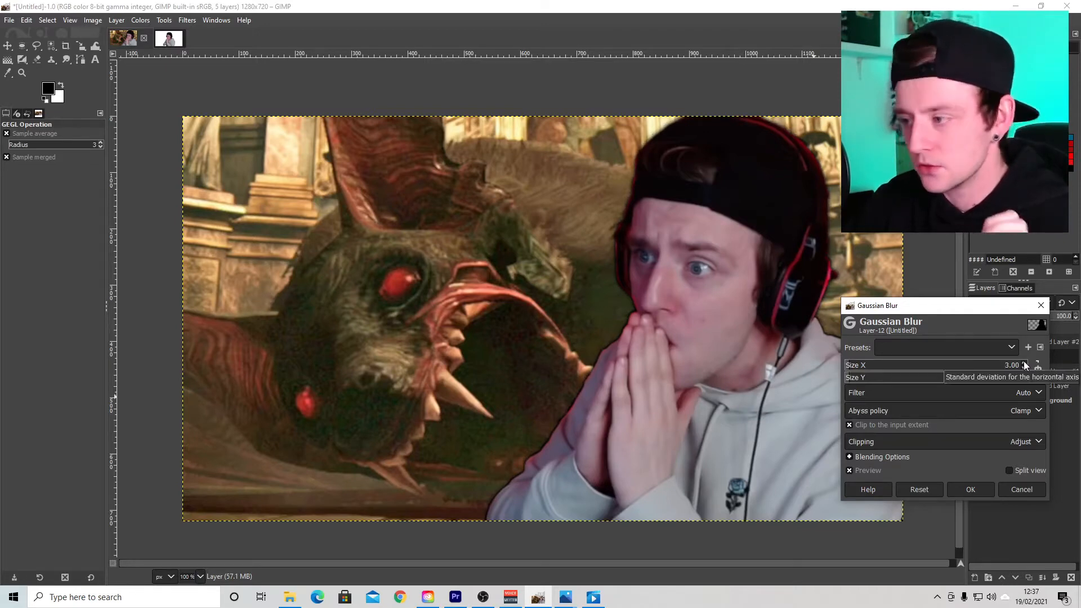
click(981, 488)
Merge the cut-out man's layer down onto the blurred black outline layer
click(1043, 346)
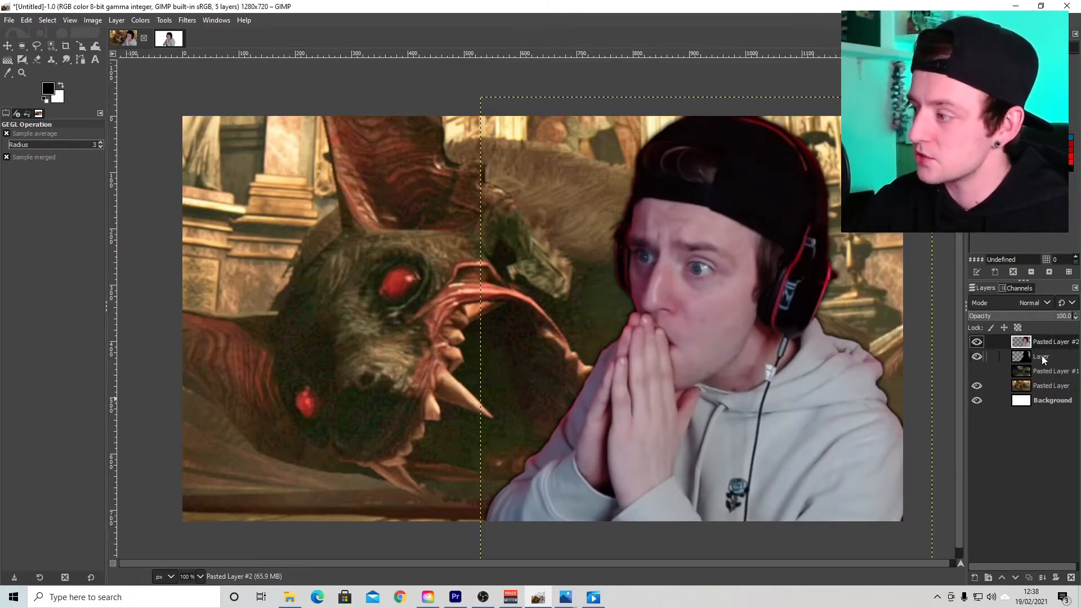
right_click(1045, 339)
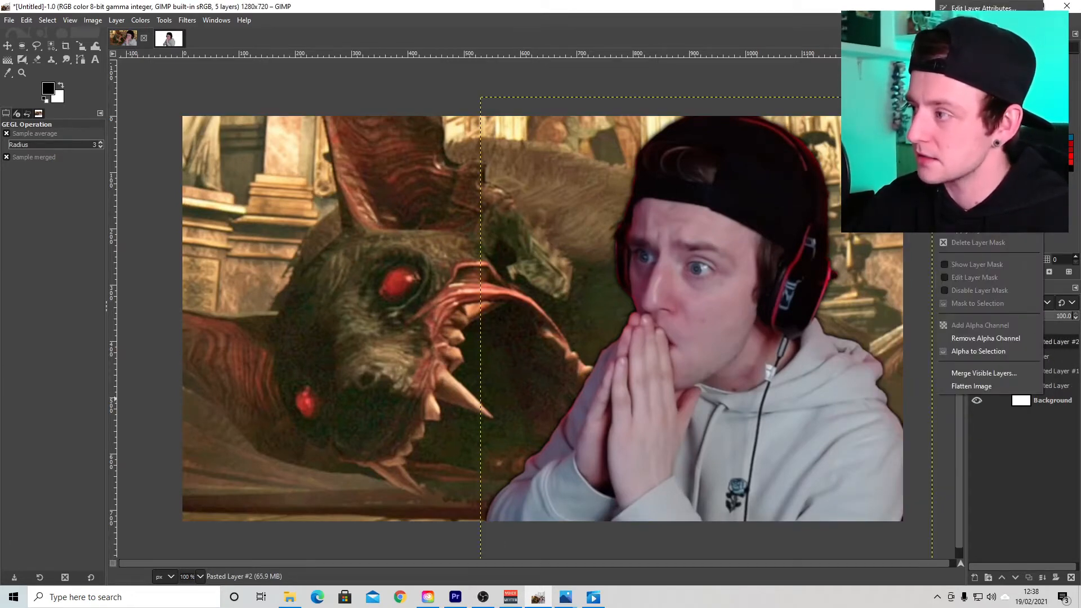
click(980, 135)
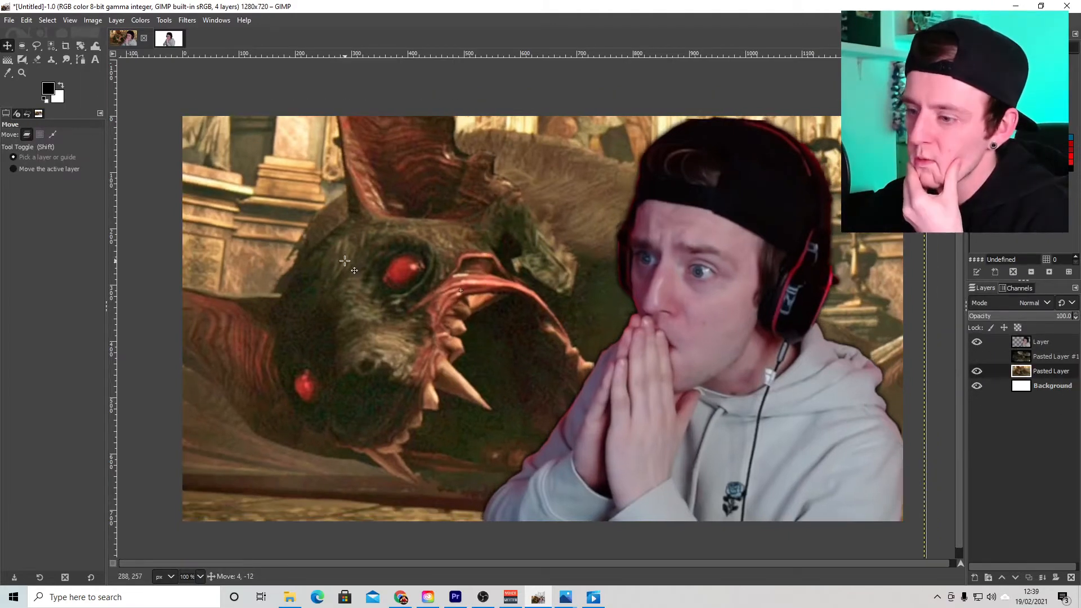
Nudge the visible bat background slightly into place and start a Focus Blur on its layer
drag(347, 260, 345, 257)
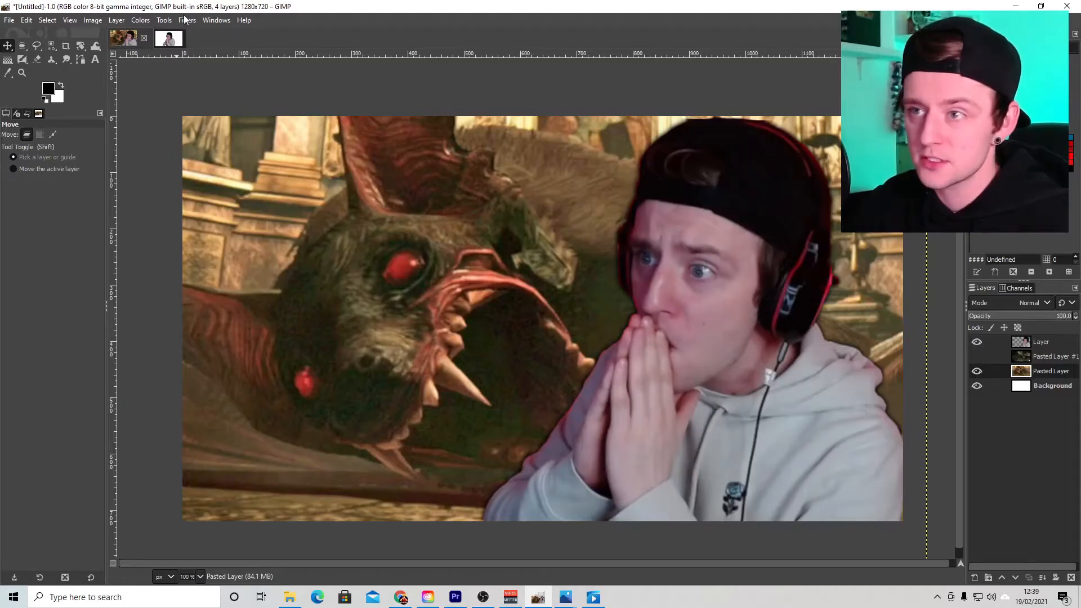
click(186, 19)
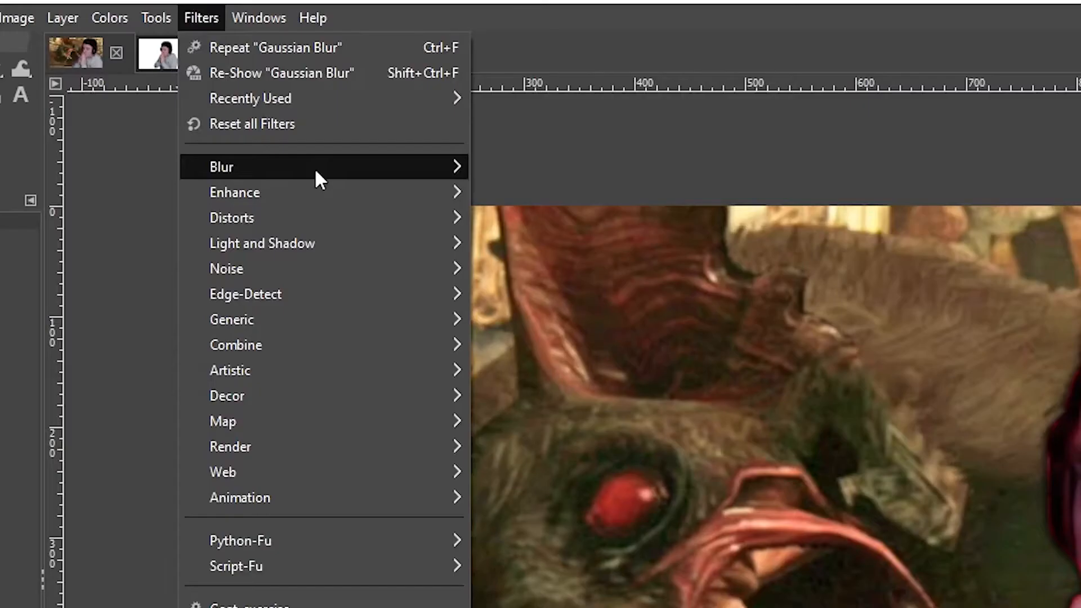
mouse_move(244, 96)
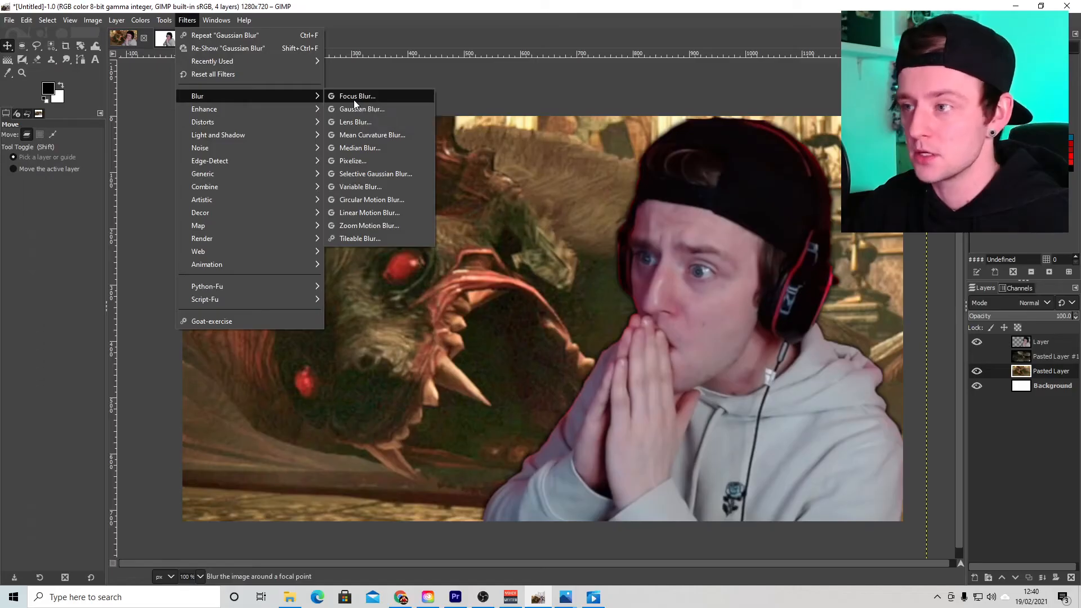
click(529, 171)
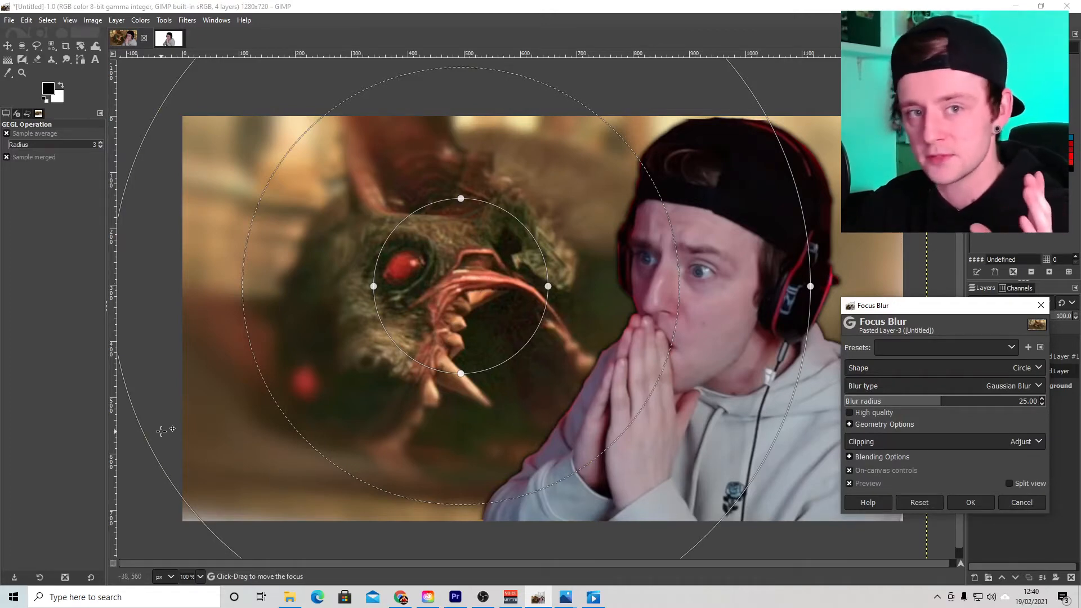
Enlarge and center the focus ellipse around the bat's head, and apply the Focus Blur with a 9.86 blur radius
drag(374, 287, 303, 288)
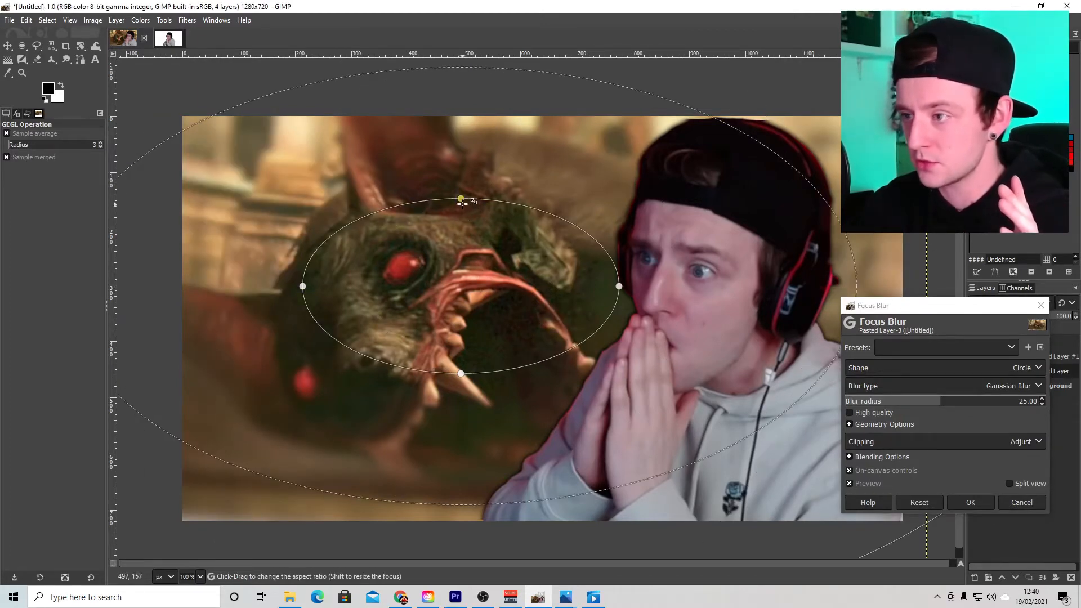
drag(463, 198, 467, 135)
drag(439, 296, 380, 332)
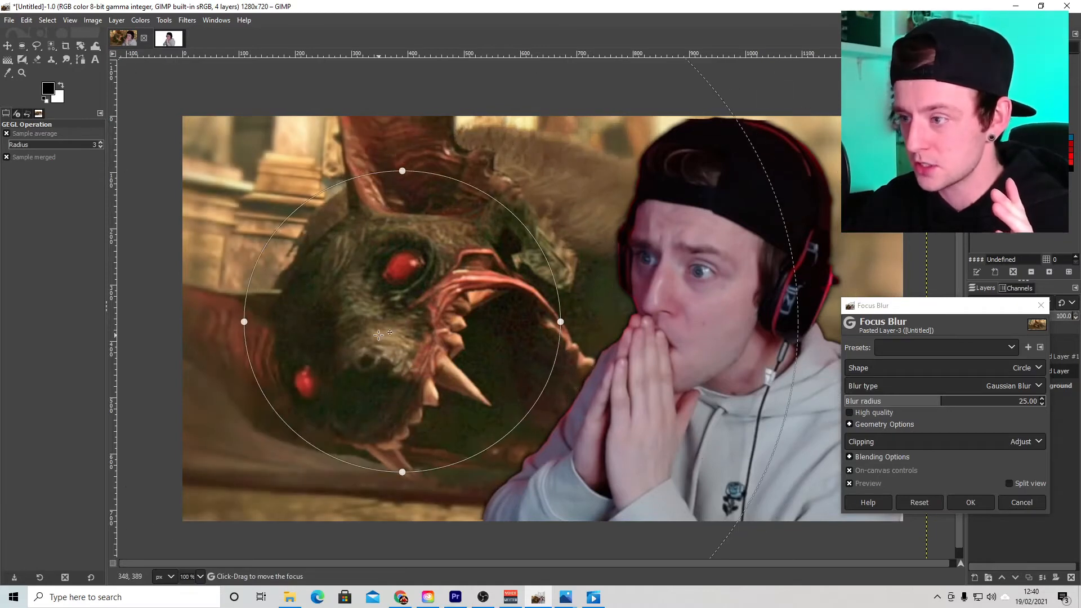
drag(404, 177, 403, 134)
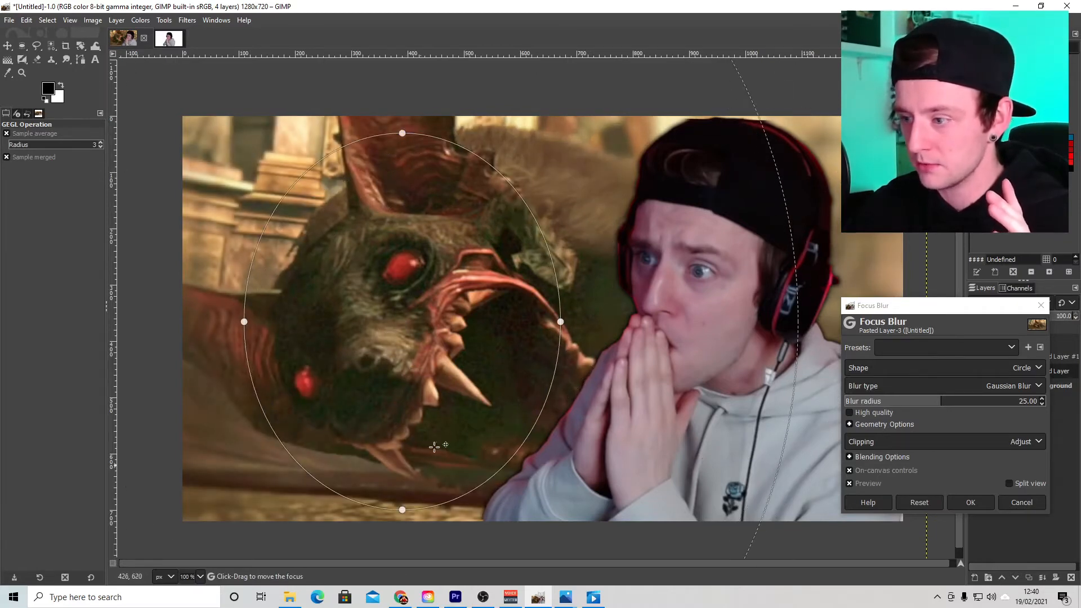
drag(560, 319, 618, 319)
drag(932, 403, 905, 409)
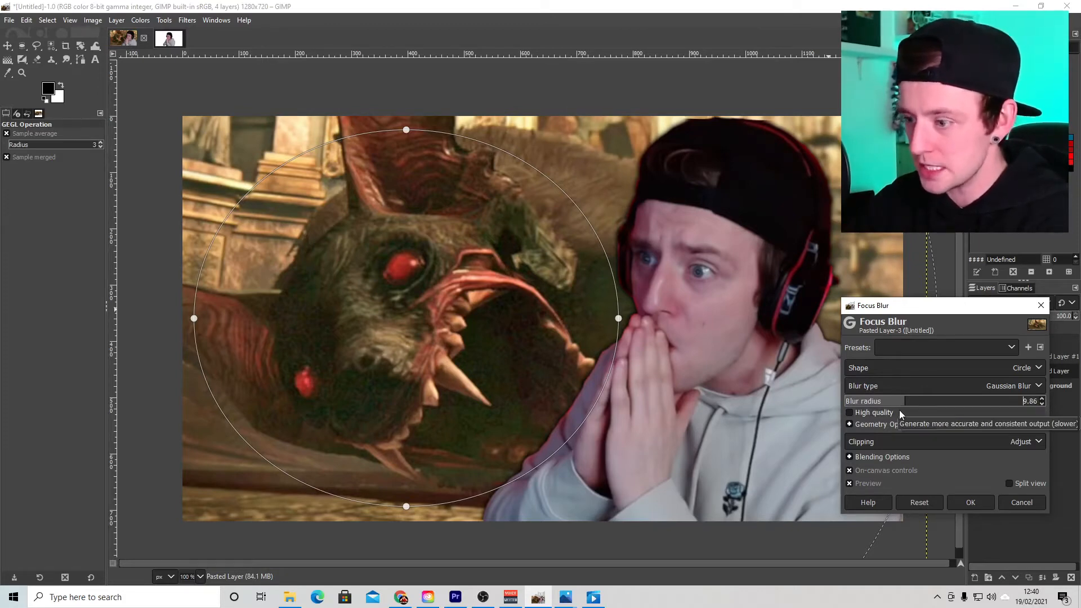
click(969, 503)
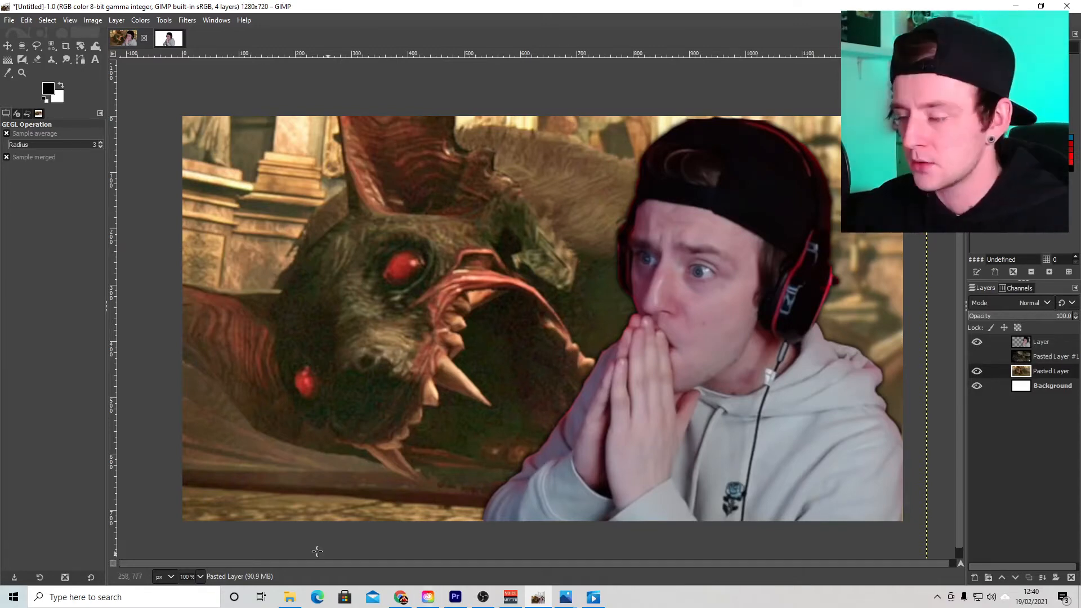
Add the Resident Evil Zero logo PNG as a layer and move it to the lower left of the image
click(296, 602)
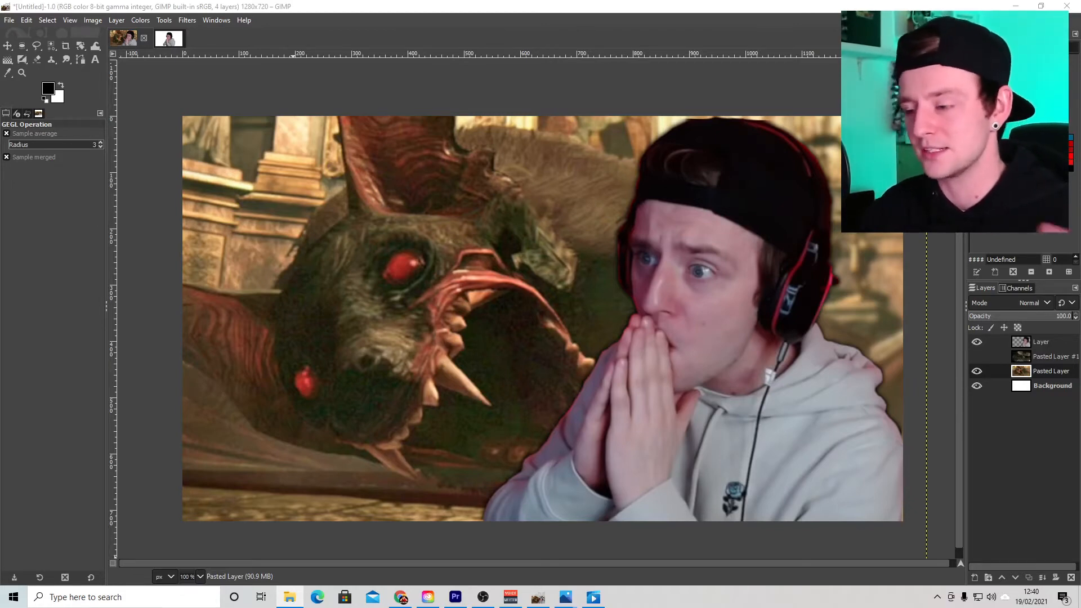
drag(463, 433, 463, 436)
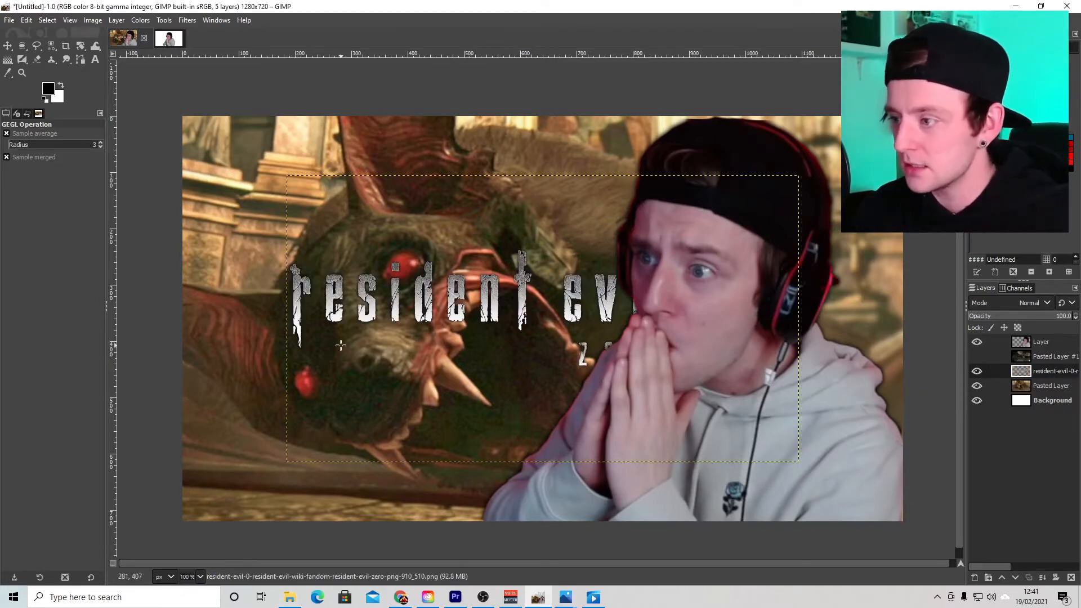
click(8, 44)
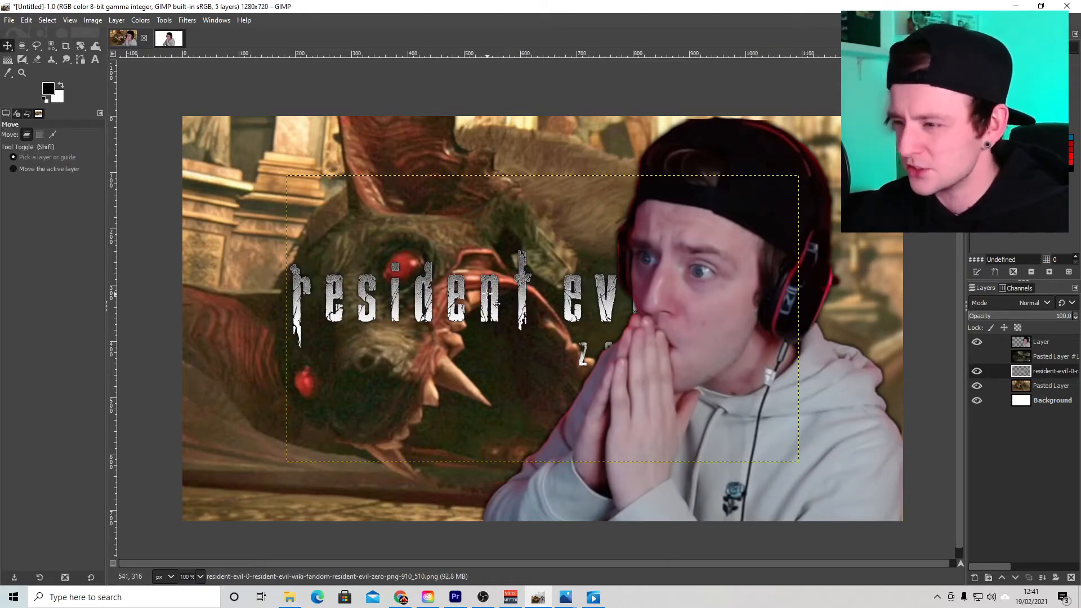
drag(485, 292, 377, 386)
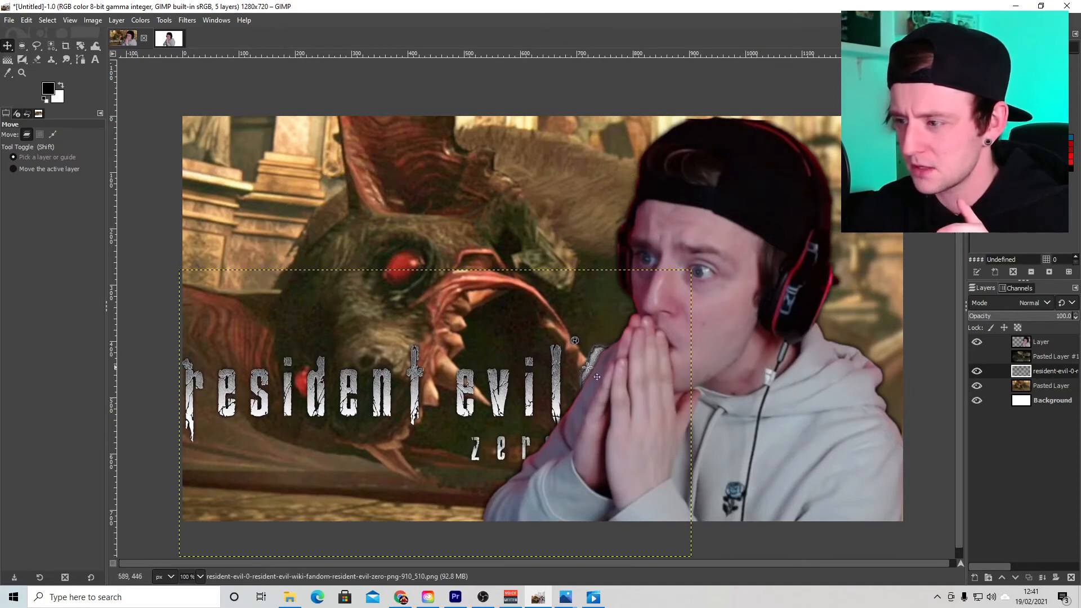
Raise the logo layer to the top of the stack and shift the logo slightly up and to the right
drag(1048, 378, 1049, 339)
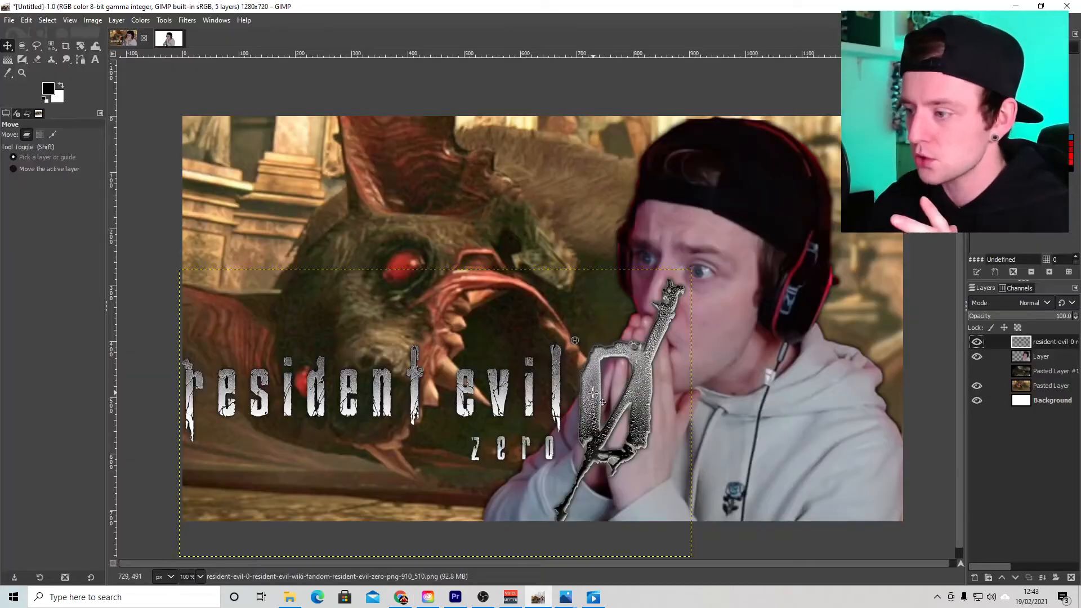
drag(541, 332, 574, 328)
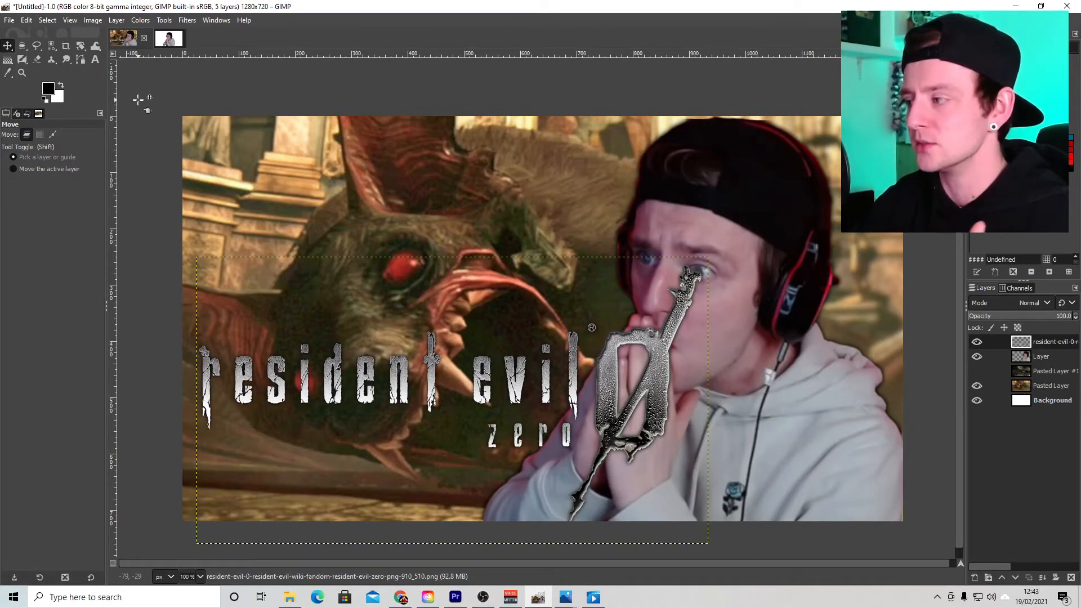
Tilt the logo slightly clockwise and move it further down
click(81, 45)
drag(208, 363, 209, 342)
click(7, 46)
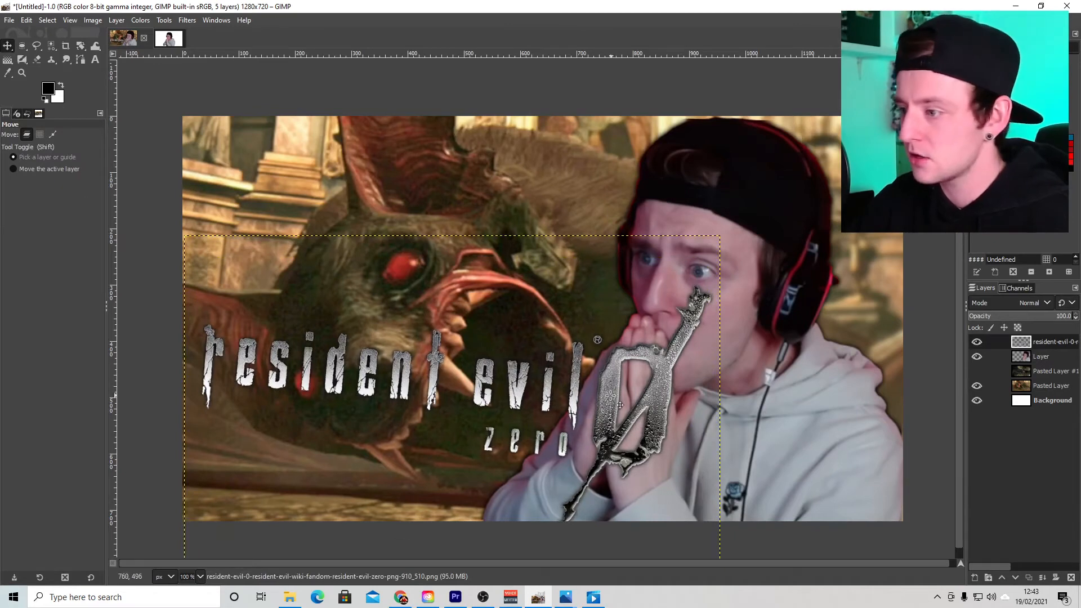
drag(612, 396, 616, 434)
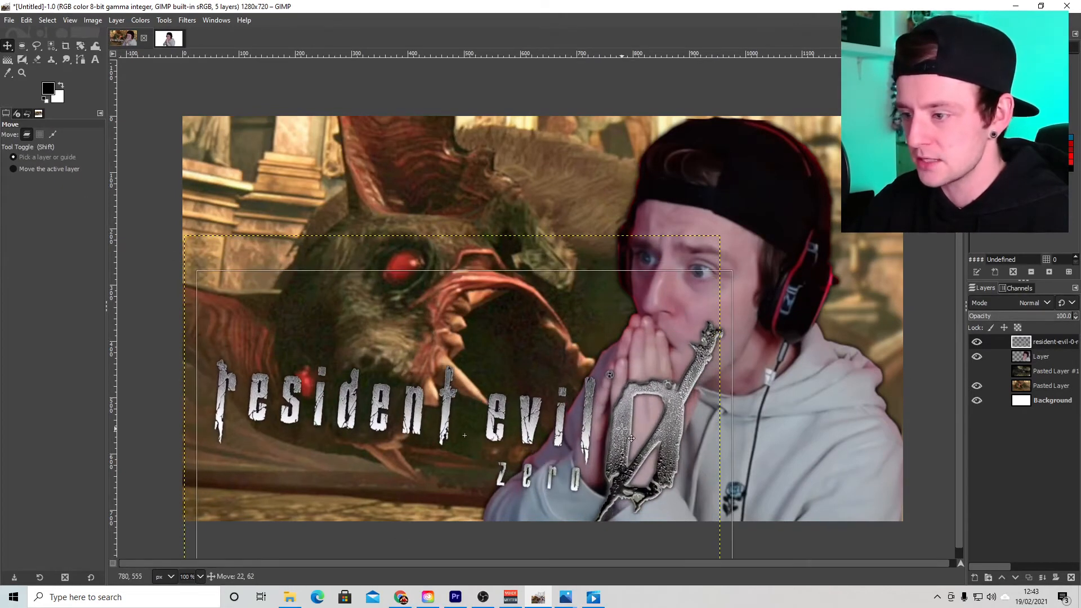
Rotate the logo counter-clockwise so its text slopes upward to the right, shifting it slightly left along the lower edge
key(shift+r)
drag(215, 377, 215, 382)
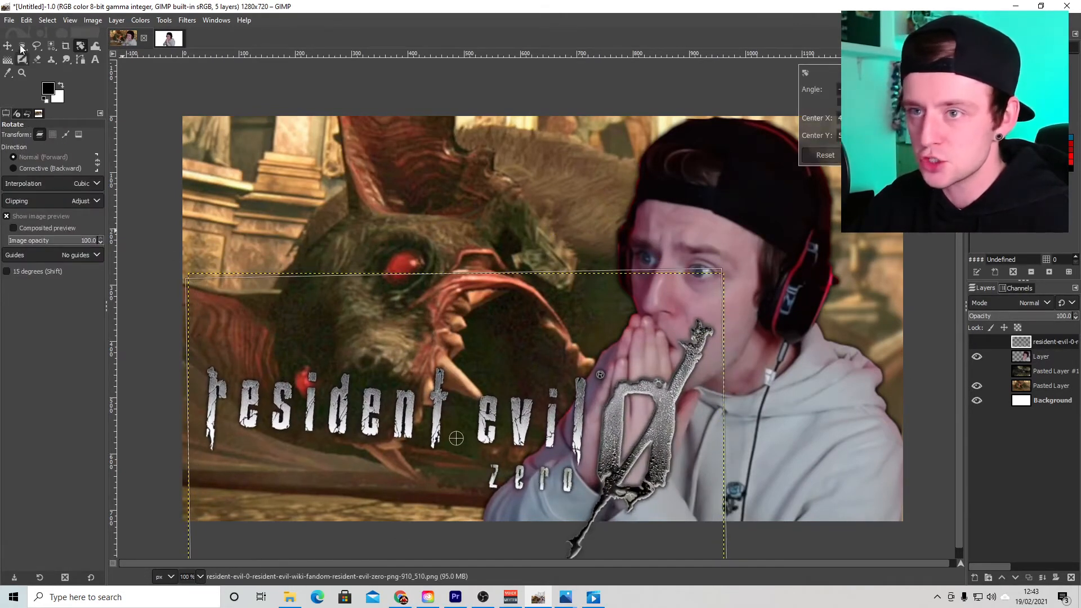
click(7, 46)
drag(483, 415, 467, 419)
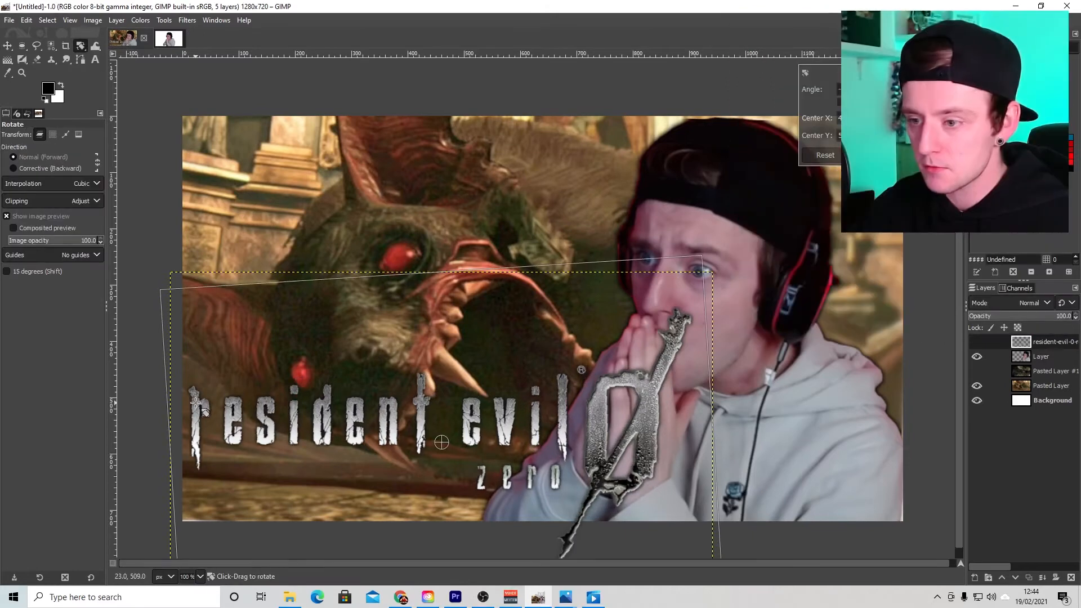
drag(195, 401, 194, 426)
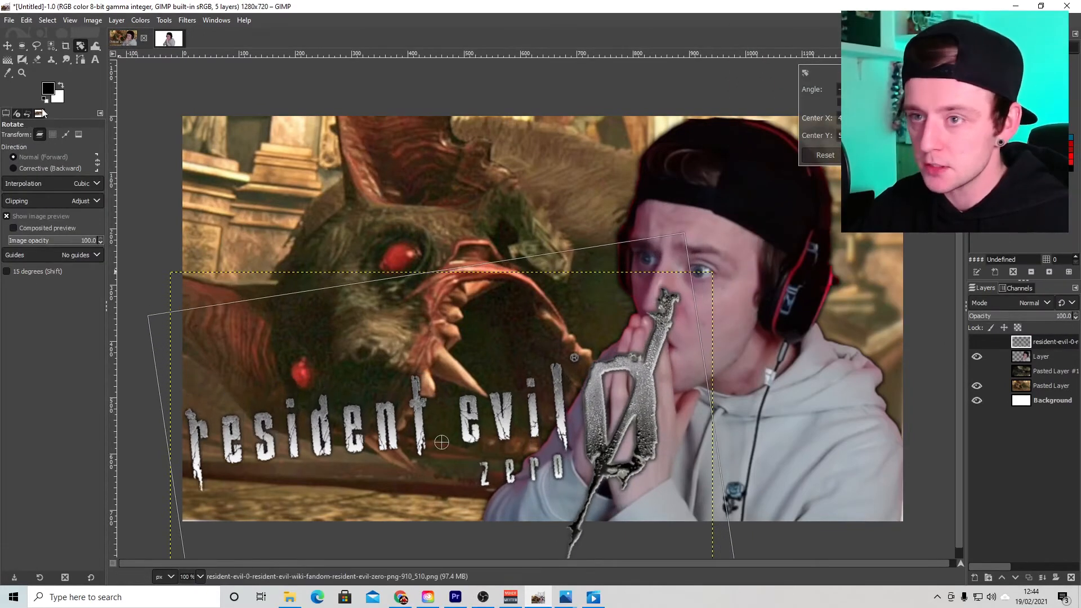
click(8, 47)
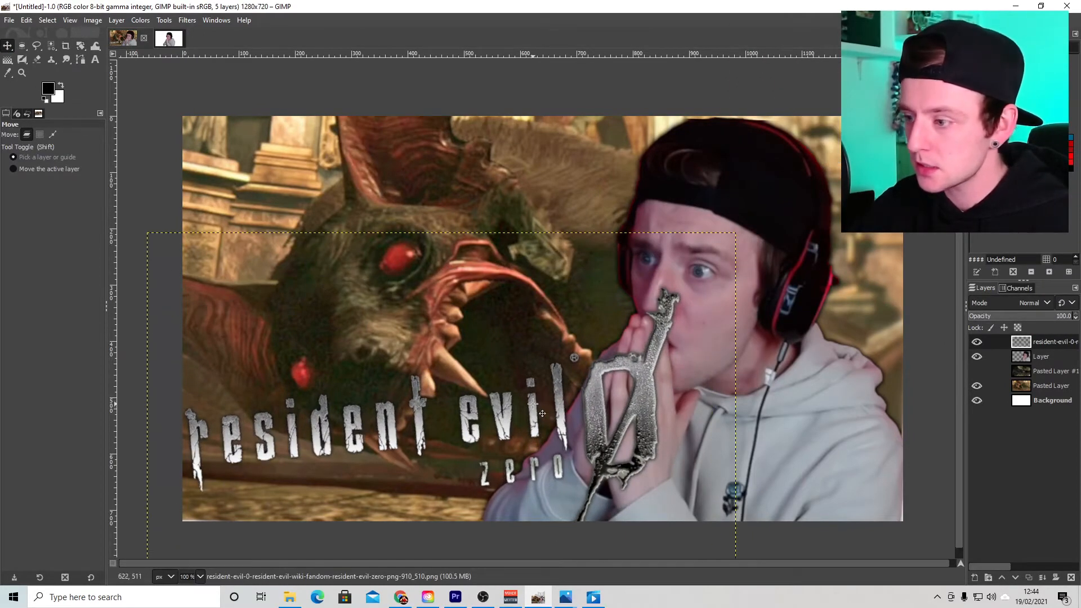
Shift the Resident Evil Zero logo slightly down and scale its layer proportionally to about 874 × 622 px
drag(533, 404, 538, 426)
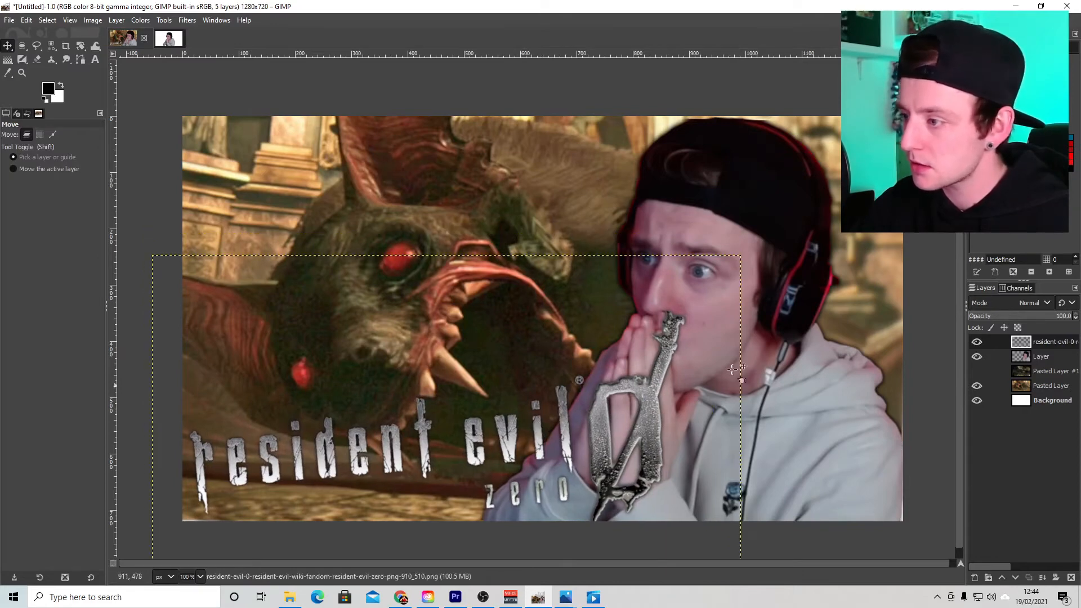
click(732, 369)
click(163, 21)
mouse_move(195, 60)
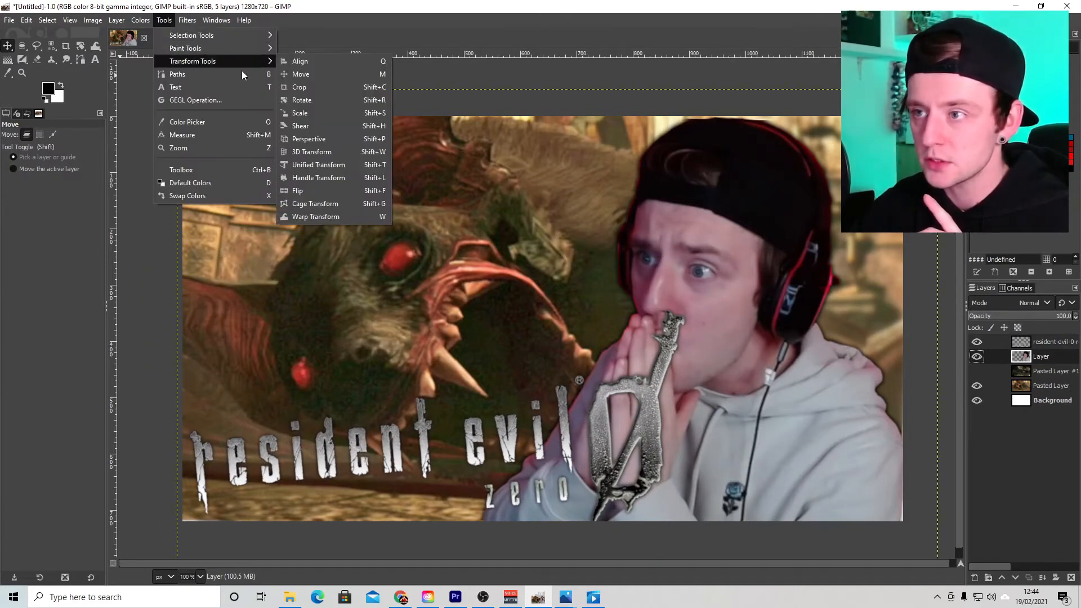
click(319, 114)
click(639, 406)
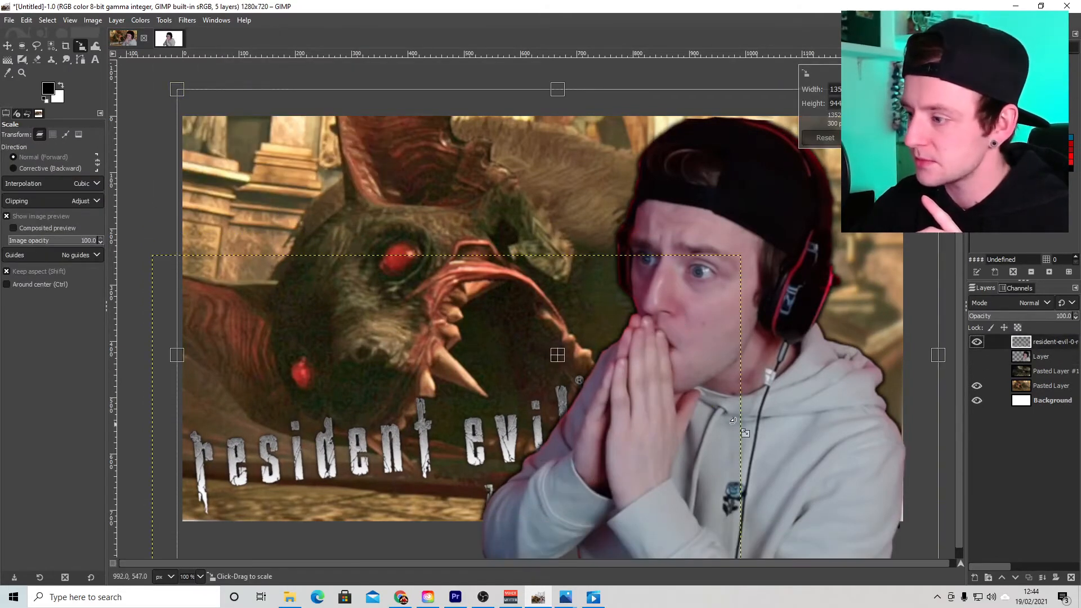
drag(734, 422, 638, 490)
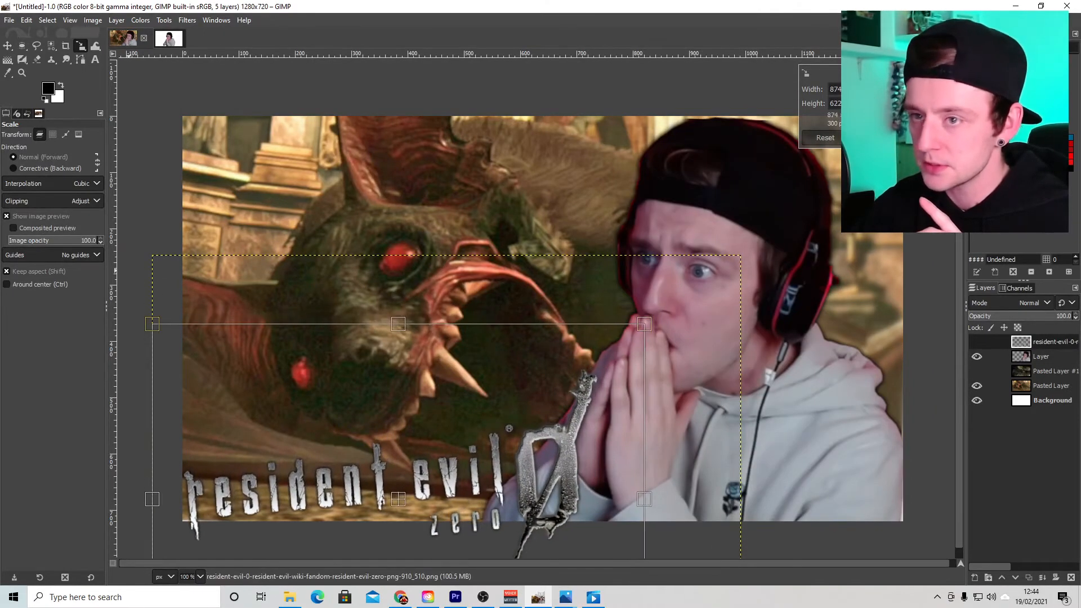
Reposition the scaled logo slightly up and to the right so its text sits fully inside the image's lower edge
click(7, 46)
drag(379, 467, 389, 419)
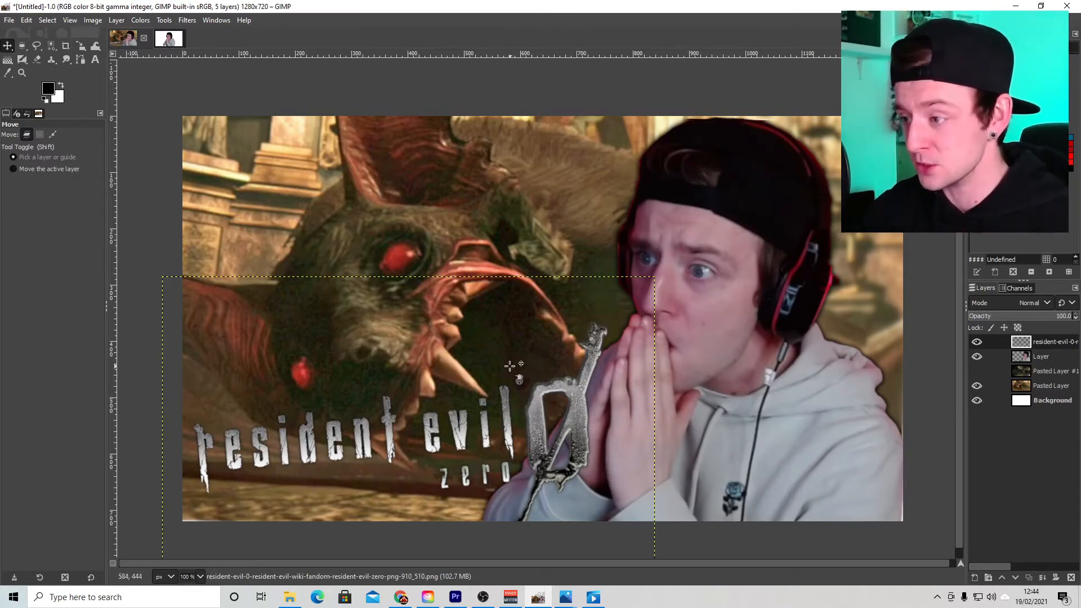
drag(389, 416, 388, 426)
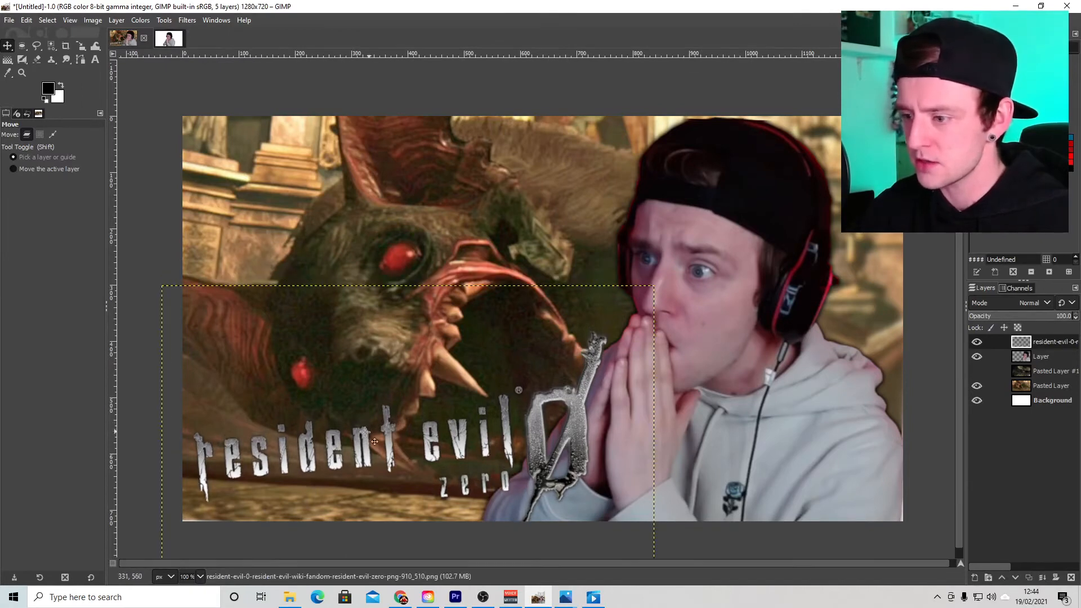
drag(512, 206, 512, 212)
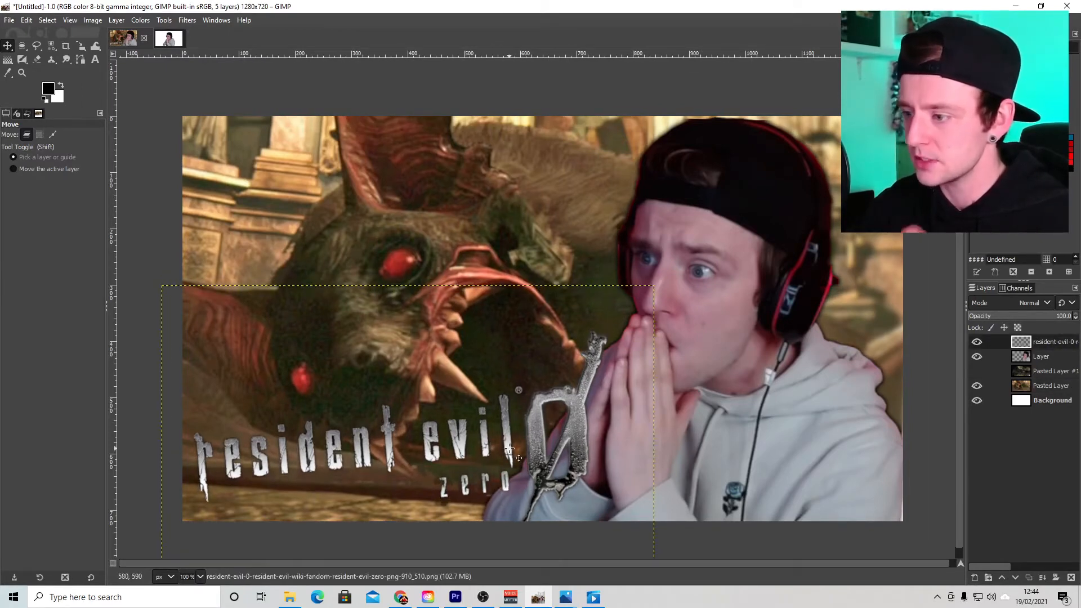
Select the logo's shape from its alpha channel and grow the selection by 2 px
right_click(1048, 341)
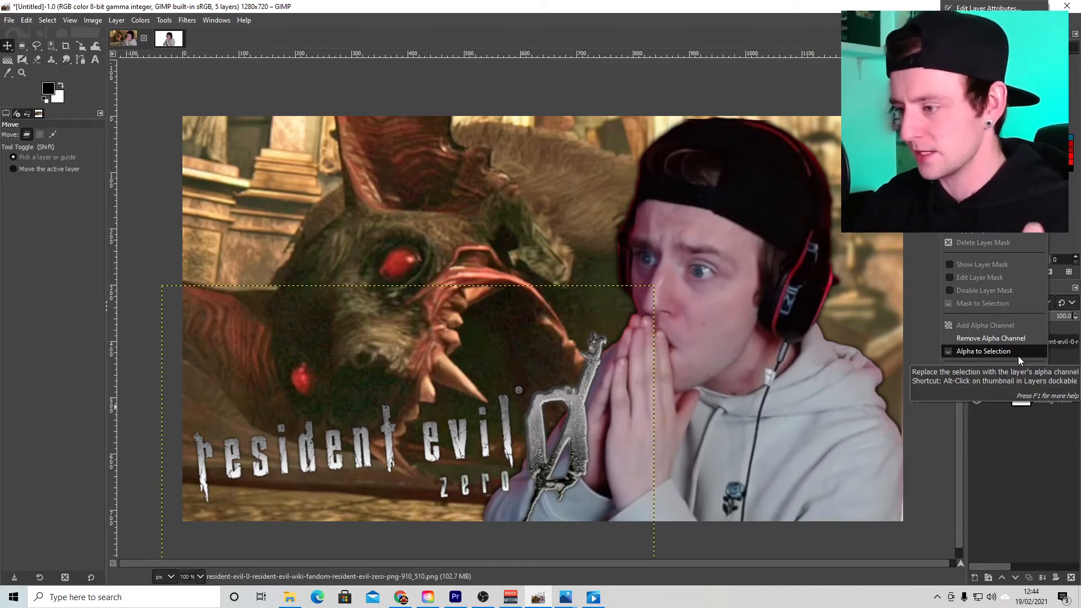
click(1018, 356)
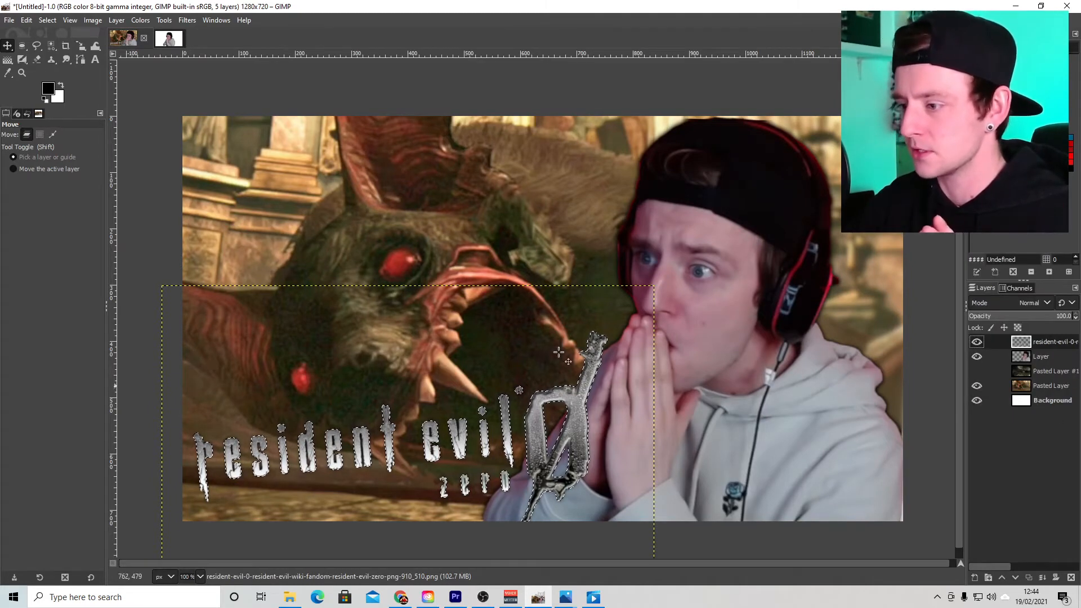
click(43, 20)
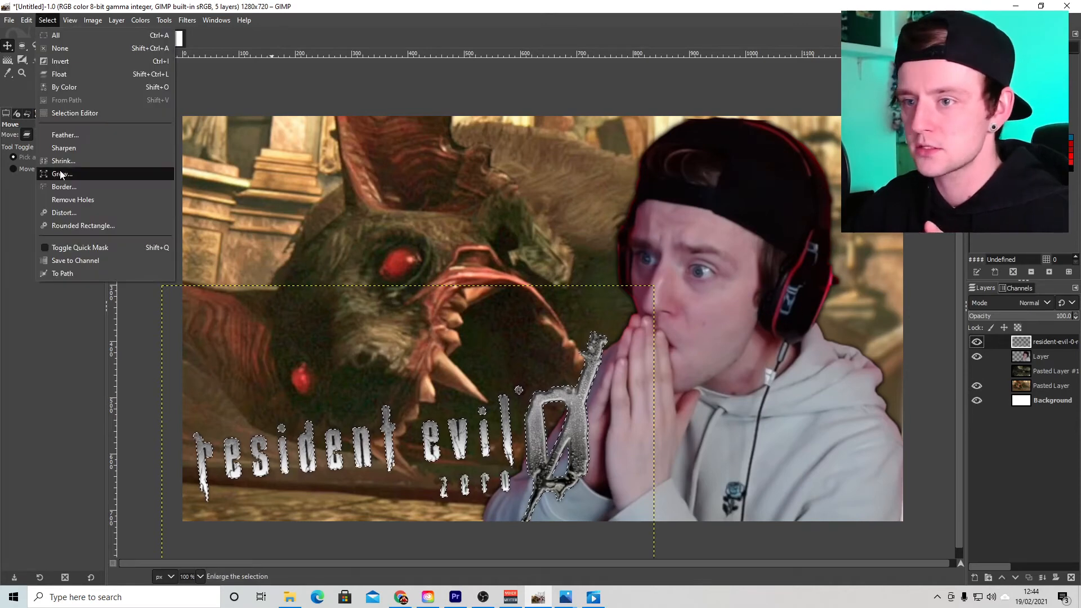
click(59, 170)
click(100, 210)
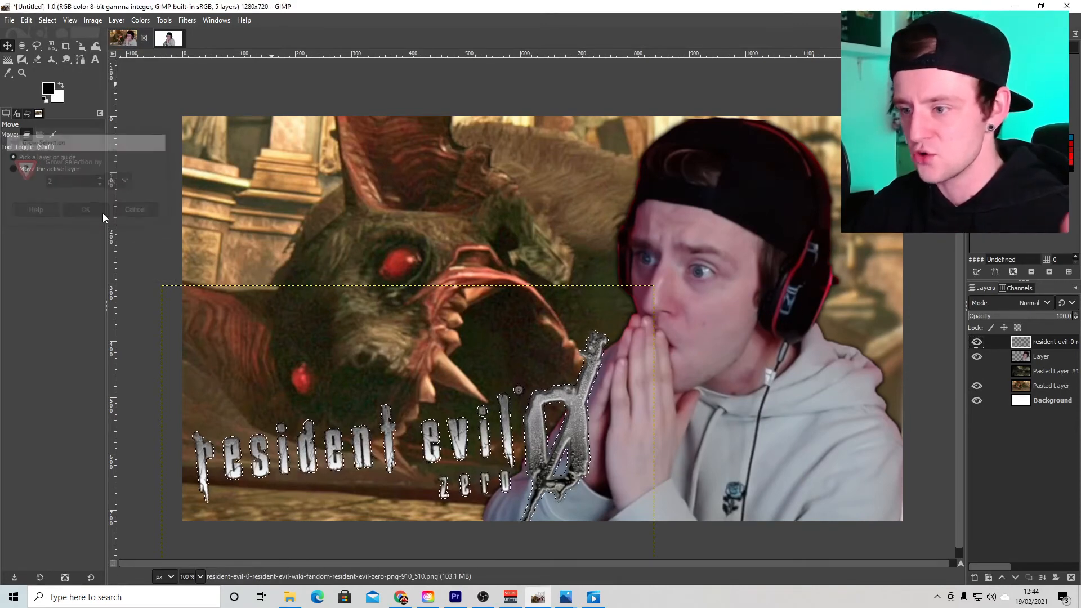
Fill the grown logo selection with black on a new transparent layer placed directly beneath the logo, and clear the selection
right_click(1046, 371)
click(978, 82)
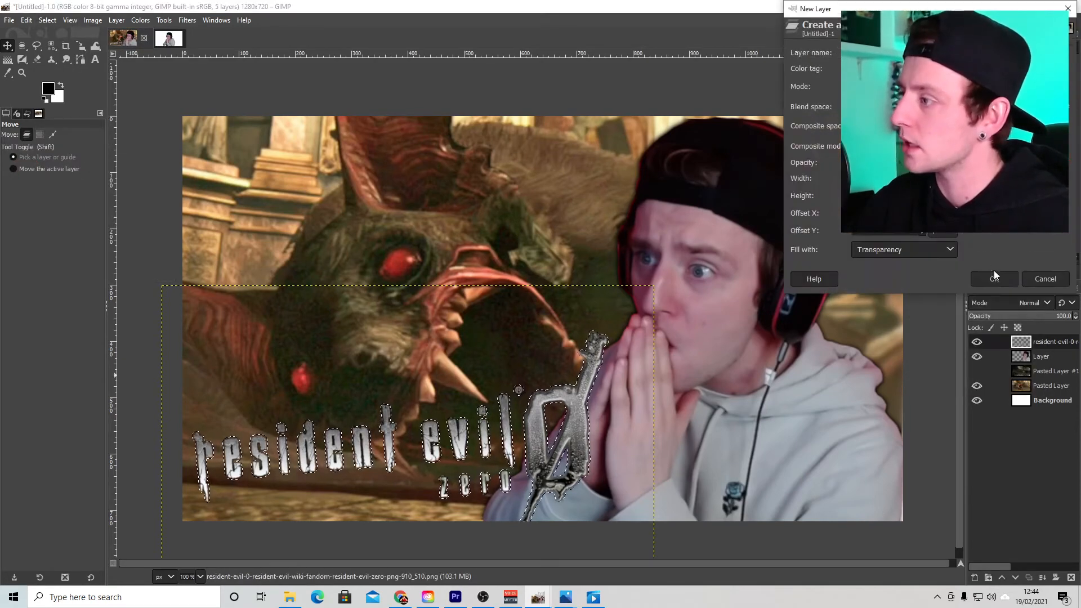
click(994, 276)
drag(1046, 345, 1046, 361)
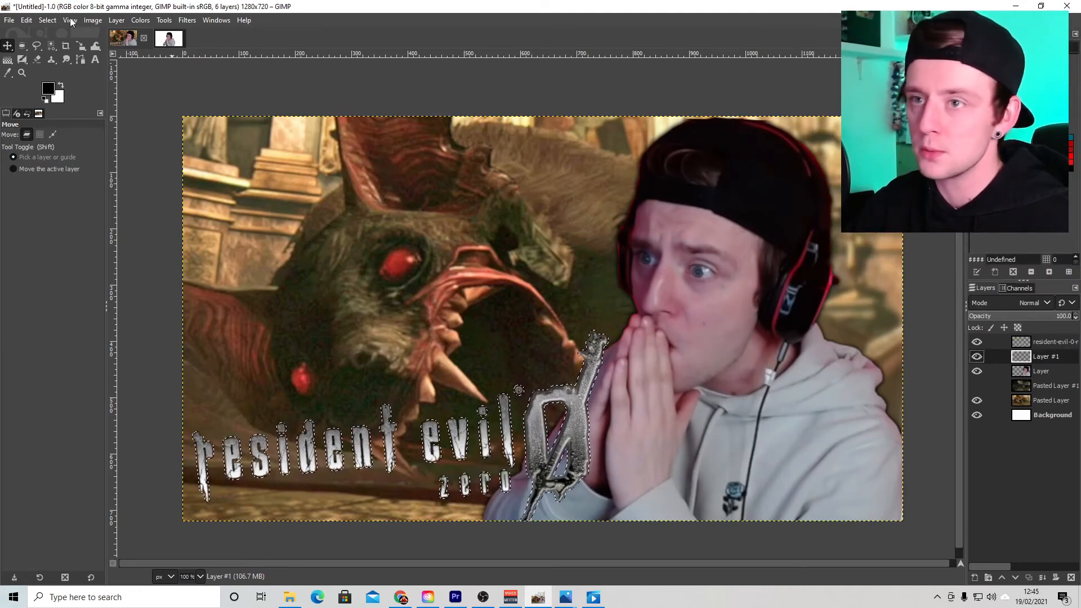
click(26, 21)
click(64, 209)
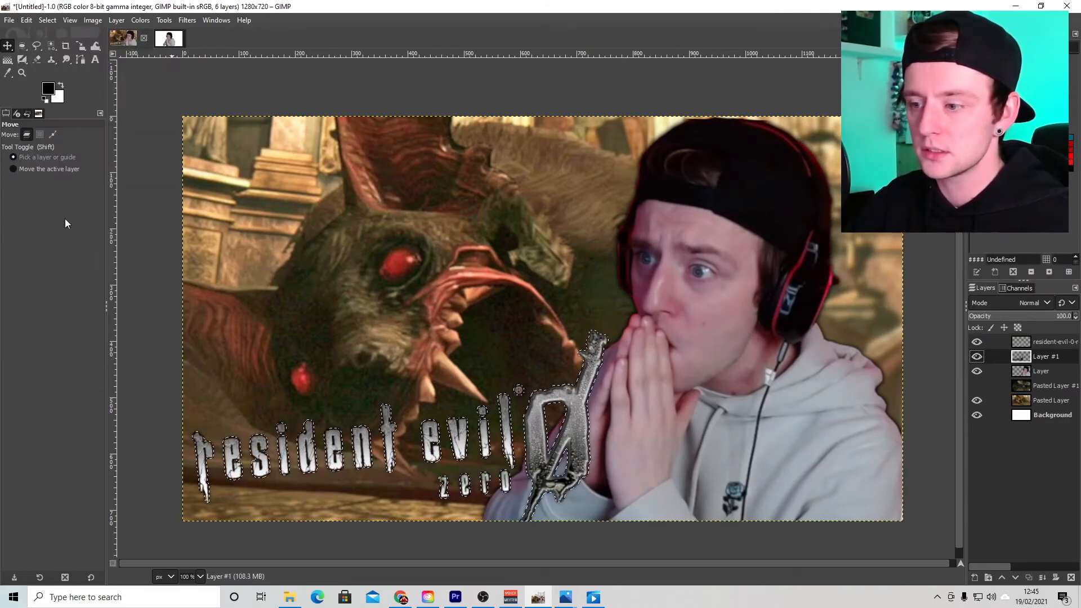
click(48, 20)
click(60, 48)
Apply a Gaussian Blur of size 1.50 to the black logo outline and merge the logo layer down onto it
click(187, 19)
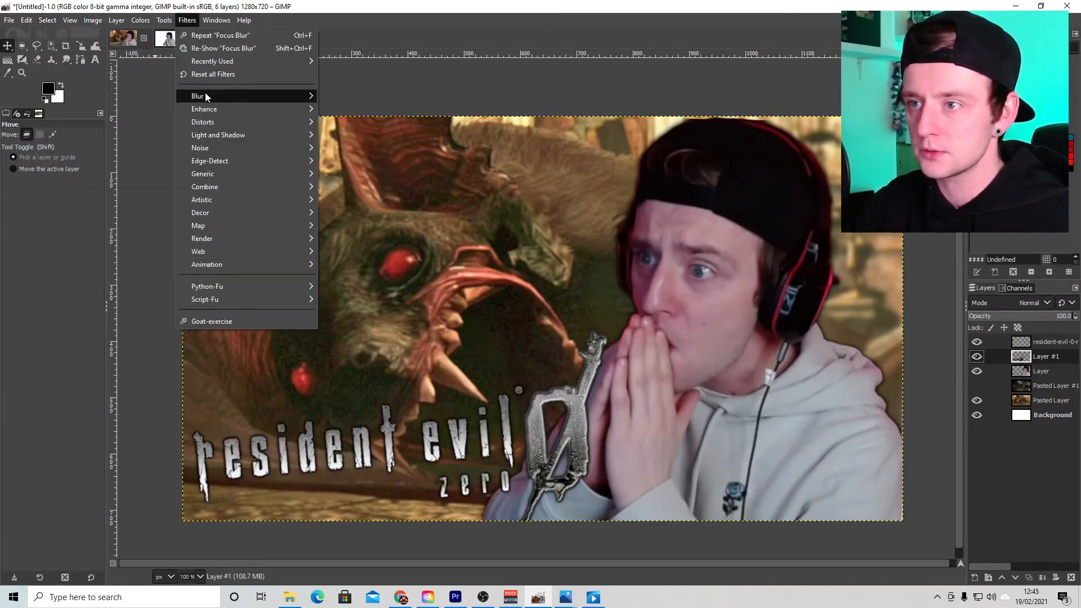
mouse_move(205, 96)
click(347, 109)
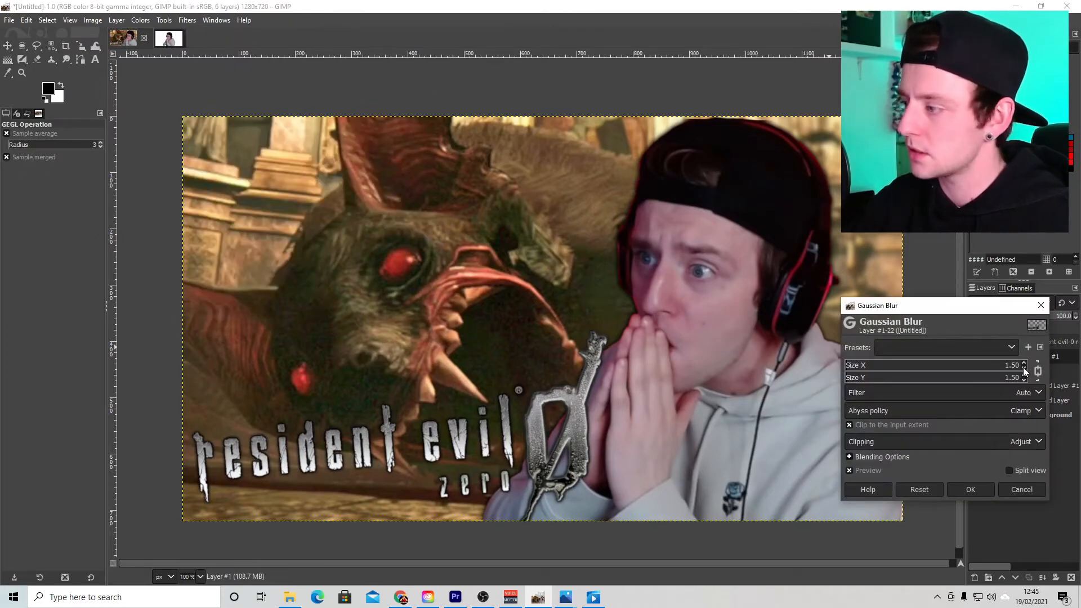
click(984, 484)
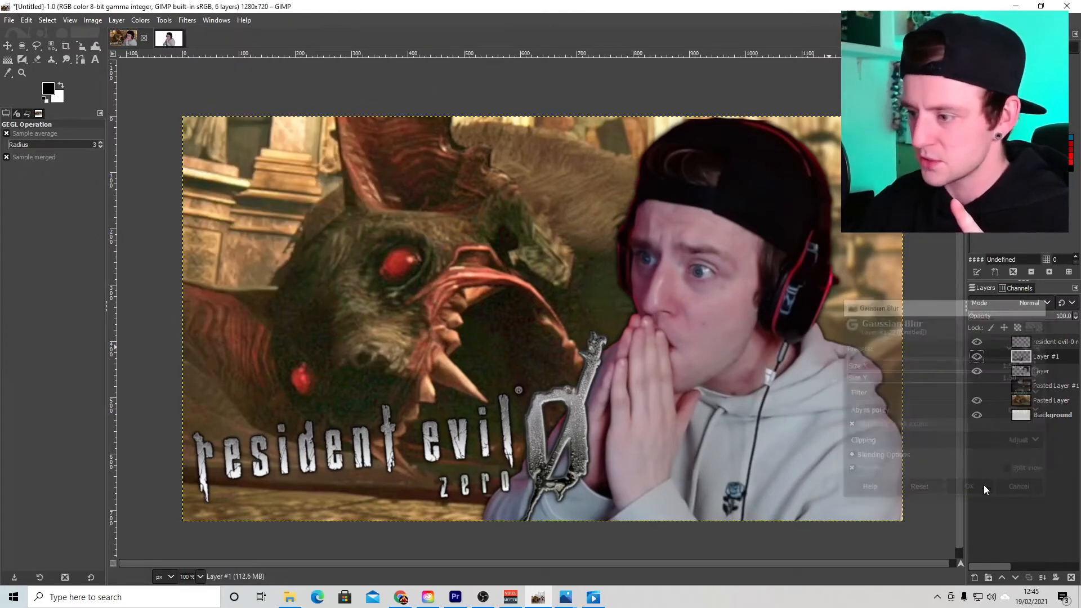
right_click(1039, 342)
click(980, 134)
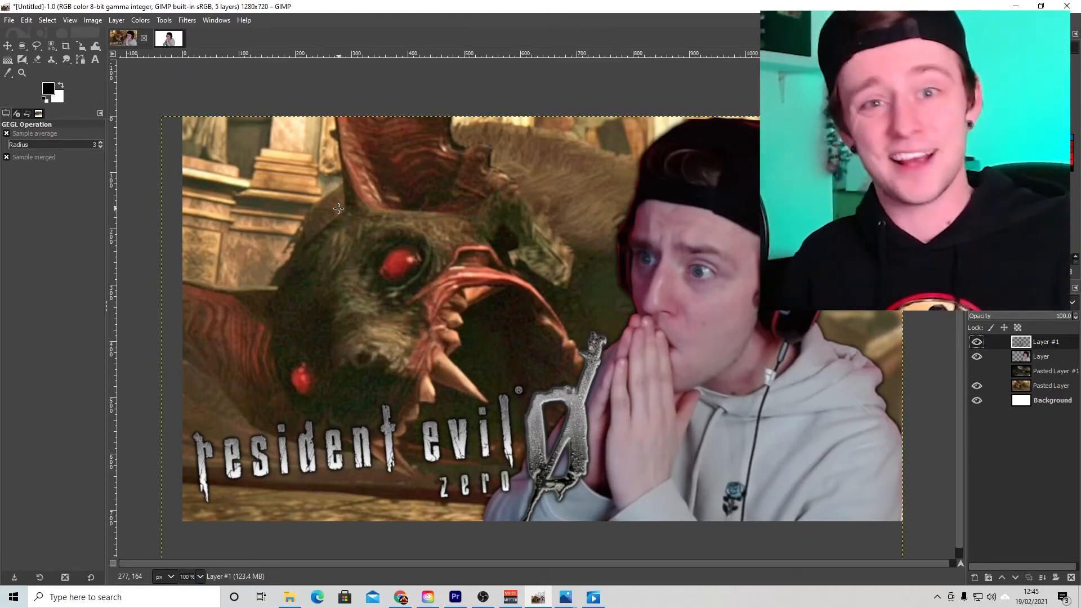
Add the white text "DEVIL BIRD!" in Crimes Times Six at 70 px above the bat creature's head
key(t)
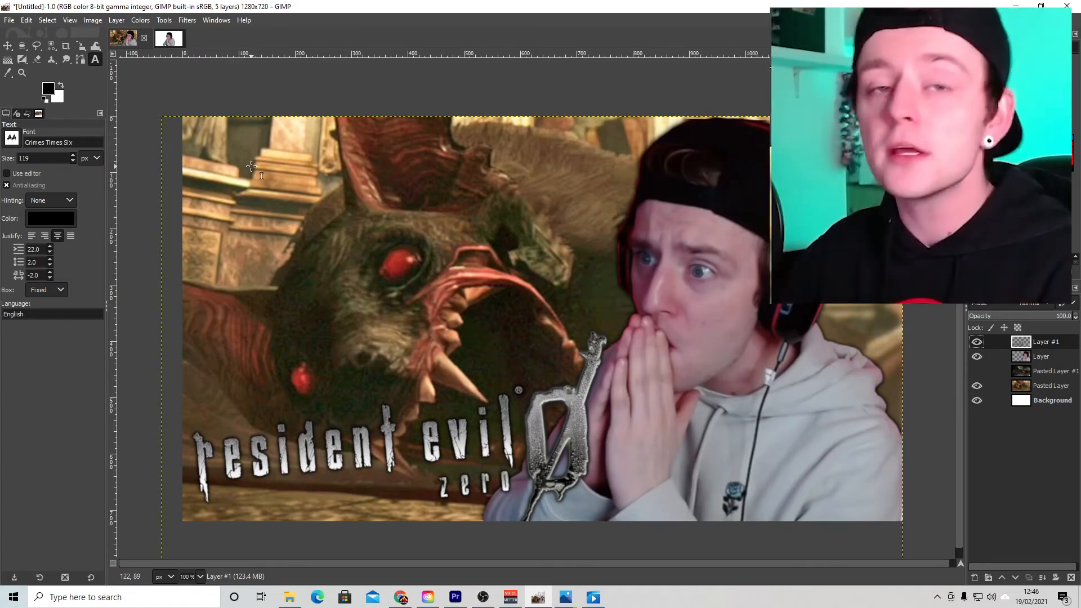
drag(241, 146, 555, 245)
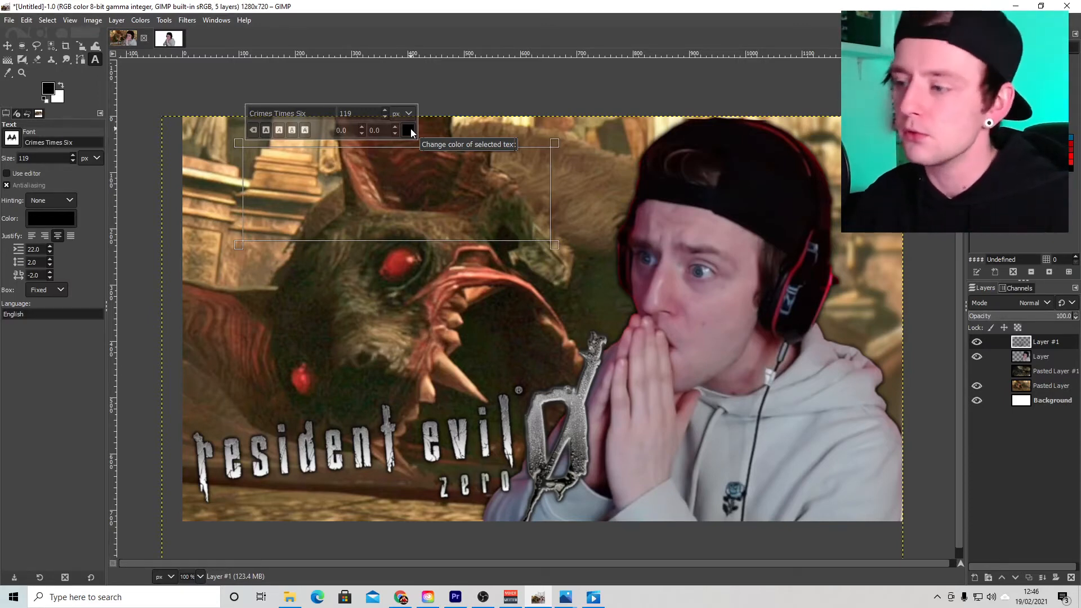
click(410, 133)
click(445, 237)
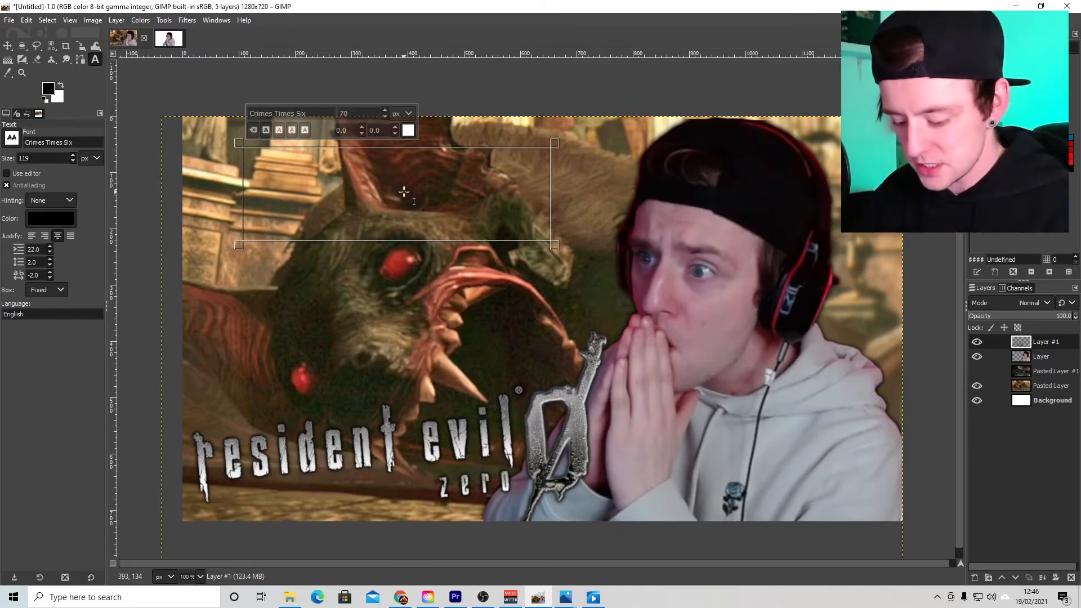
text(DEVIL BIRD)
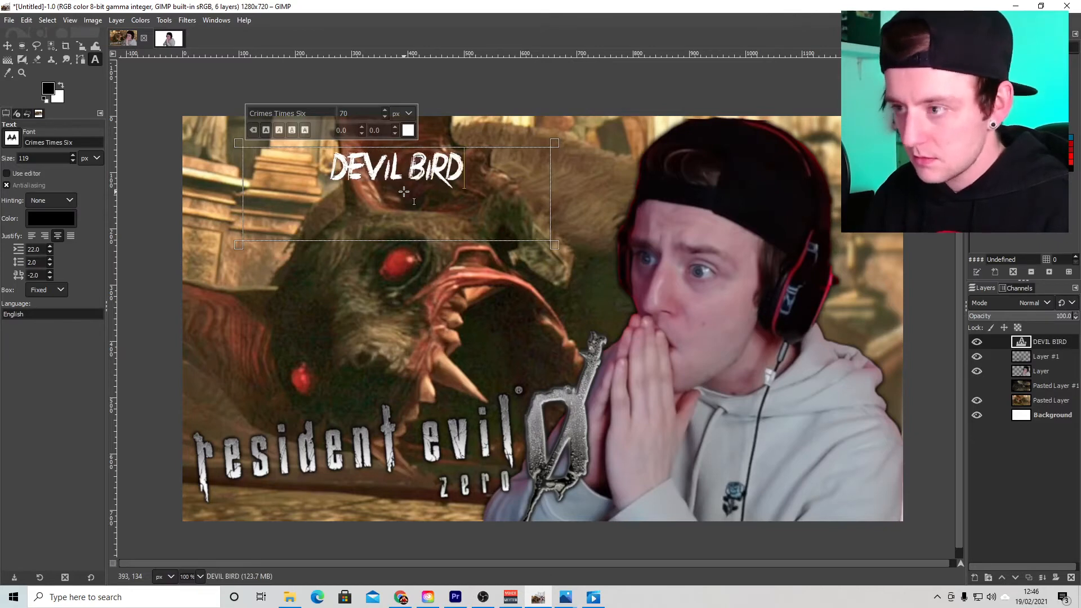
text(!!)
key(BackSpace)
Increase the font size of the whole "DEVIL BIRD!" text to 80 px
key(ctrl+a)
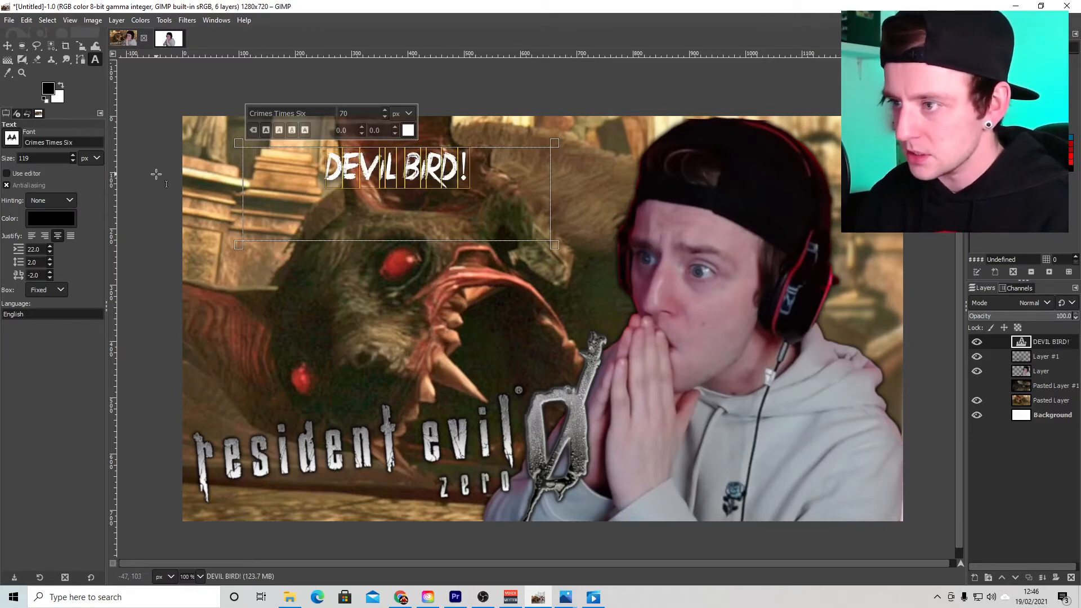
scroll(384, 110, up, 7)
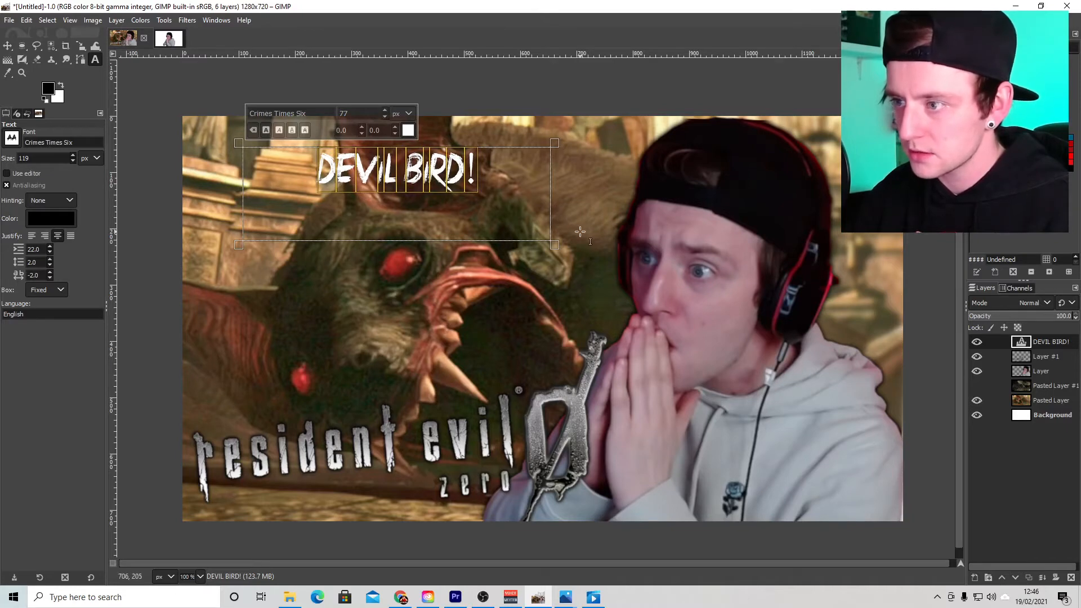
scroll(387, 109, up, 3)
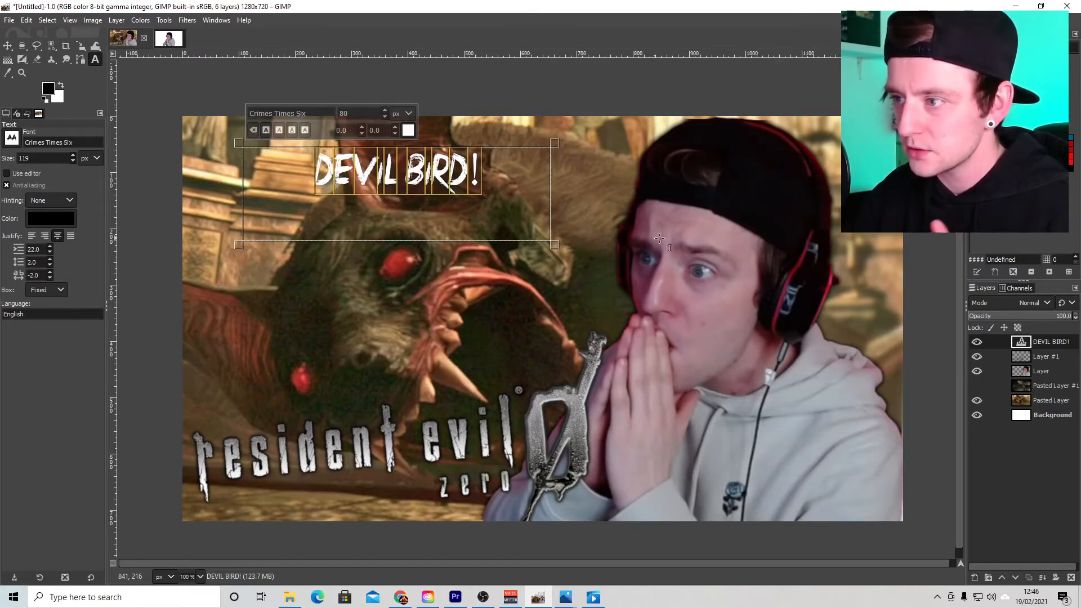
Select the "DEVIL BIRD!" lettering from its layer's alpha channel and grow the selection by 2 px
right_click(1053, 341)
key(Escape)
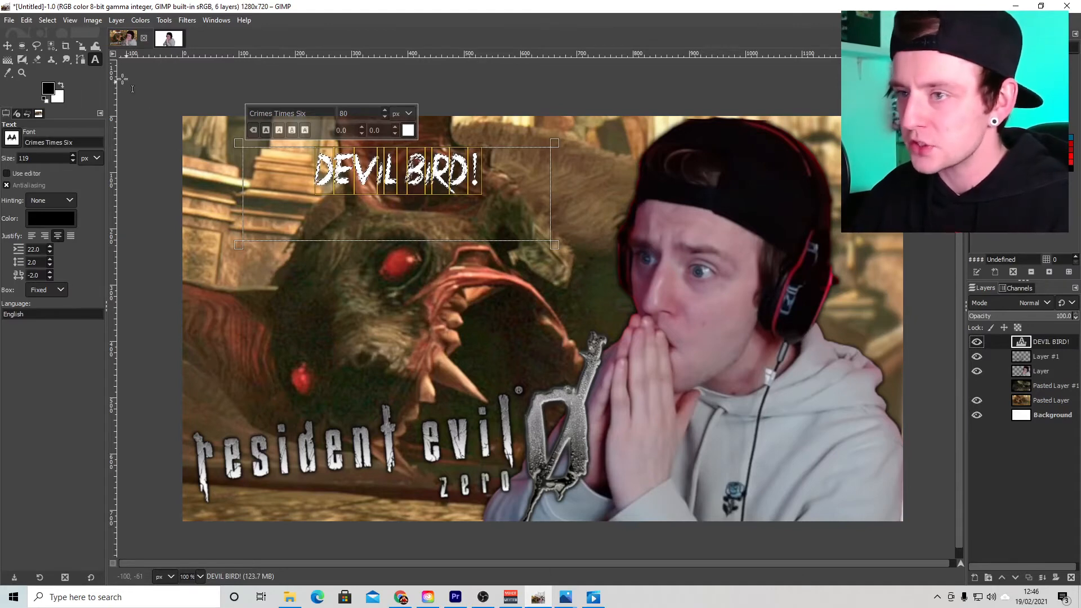
click(49, 20)
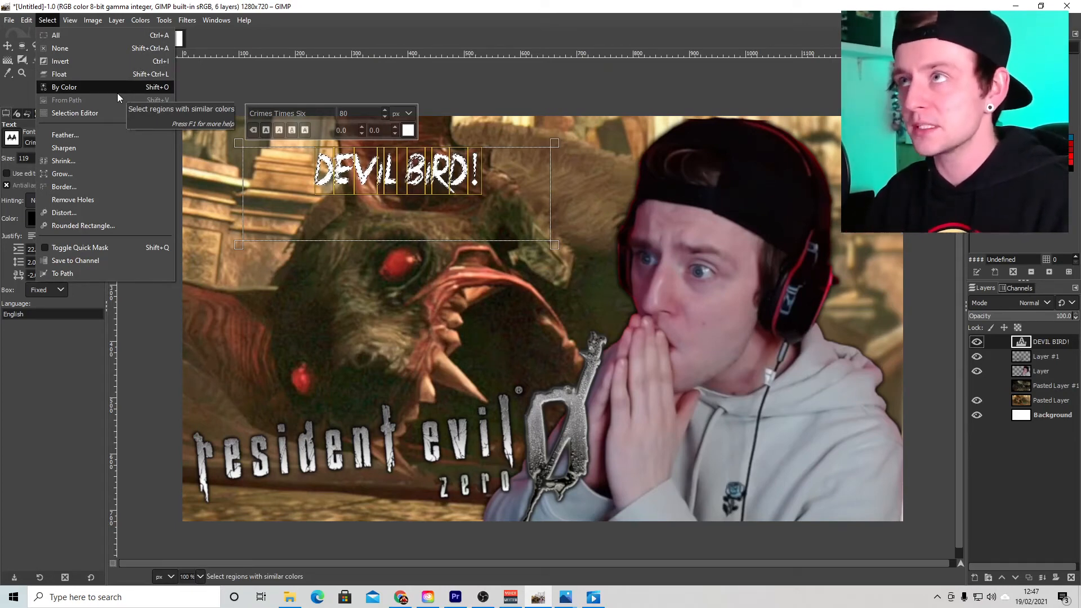
click(76, 174)
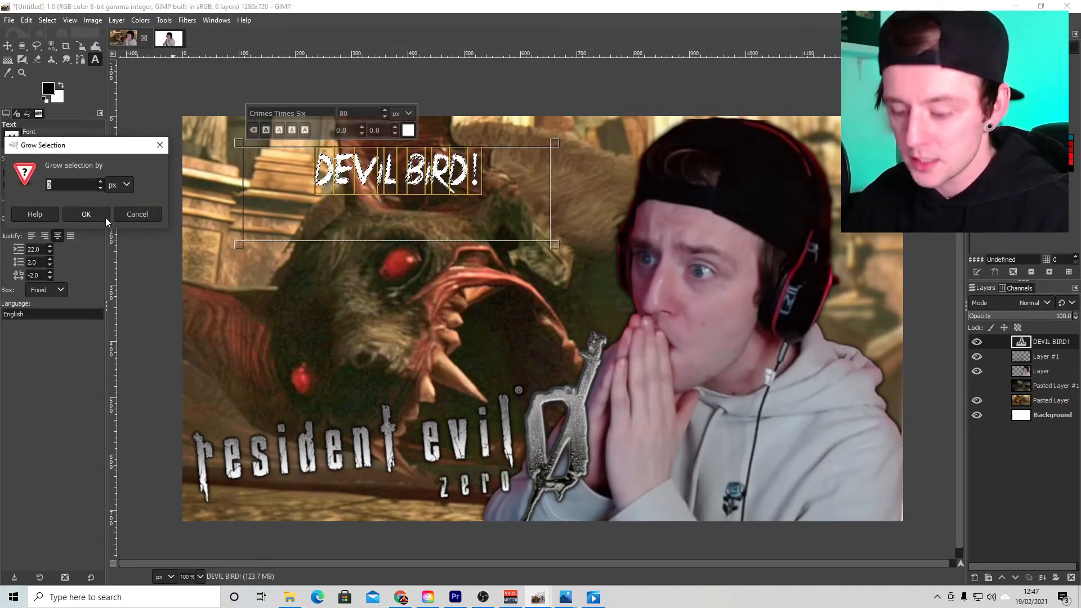
click(106, 218)
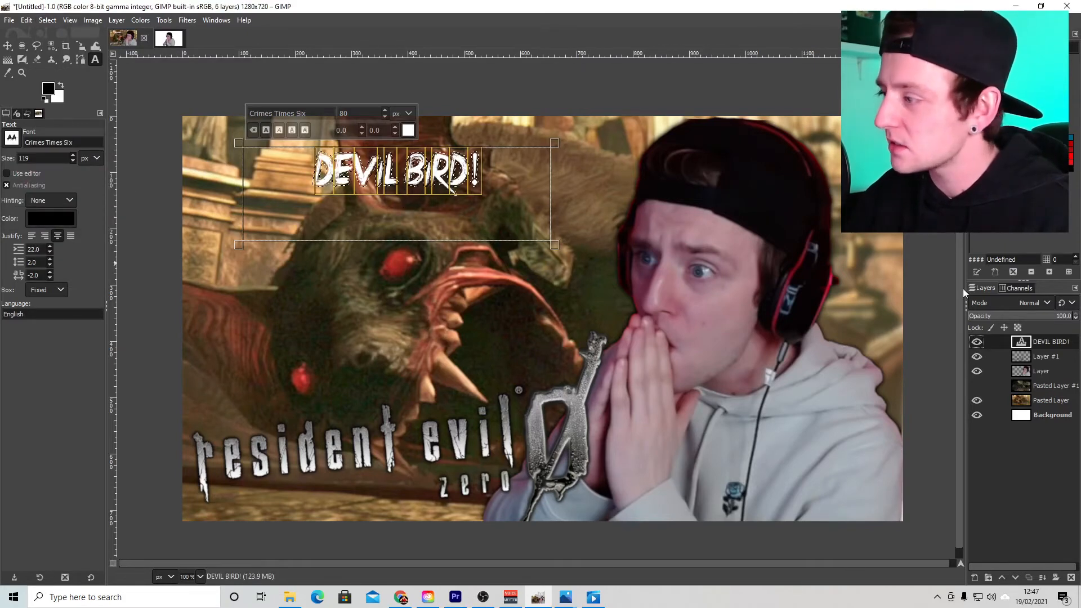
Fill the grown text selection with black on a new layer beneath the "DEVIL BIRD!" text, and clear the selection
drag(1047, 342, 1055, 362)
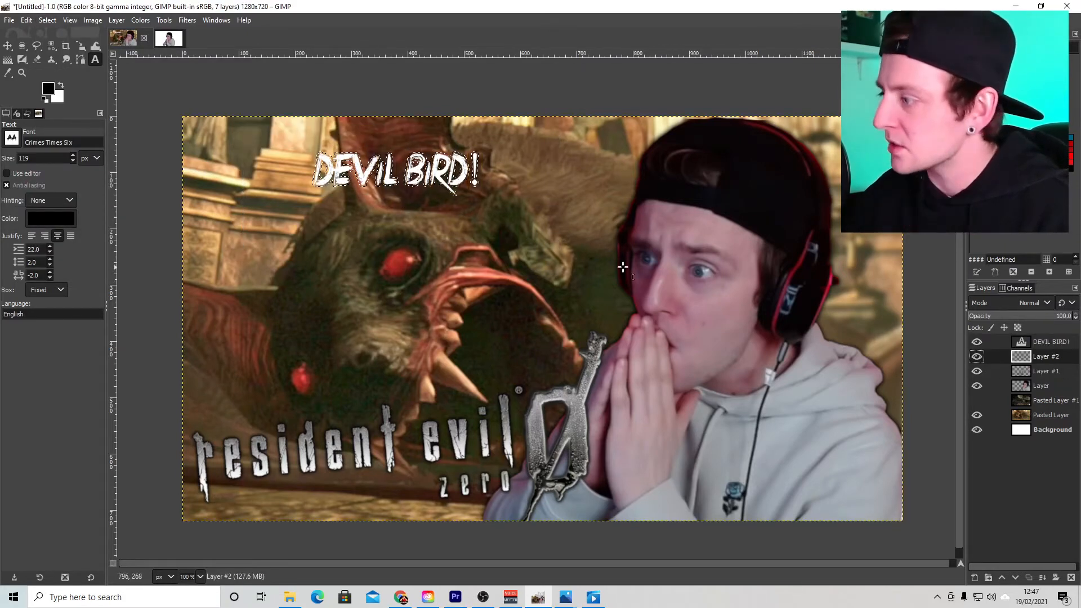
click(27, 21)
click(106, 215)
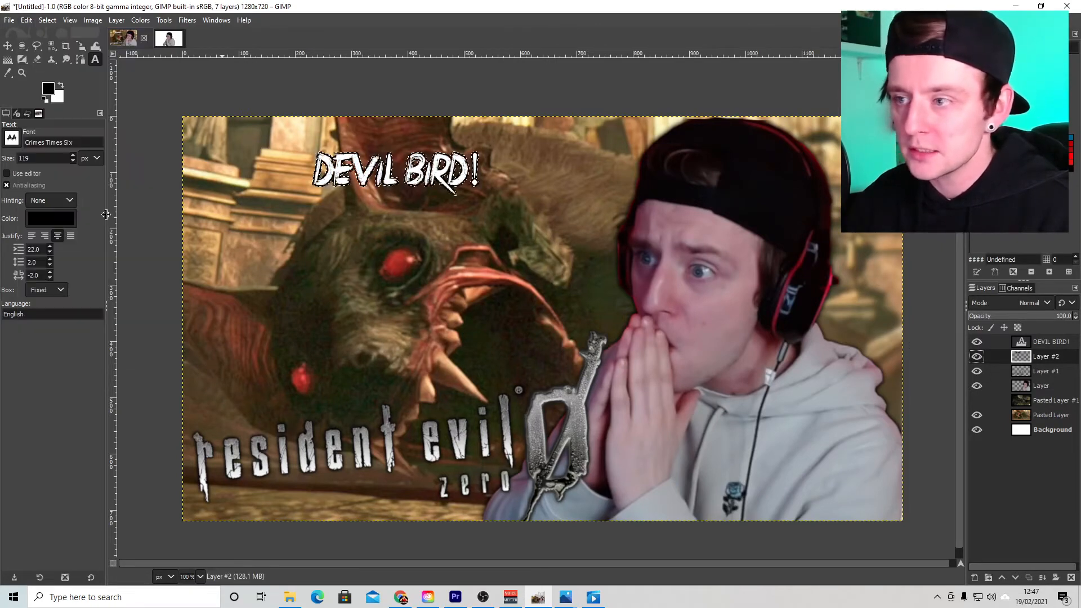
click(48, 20)
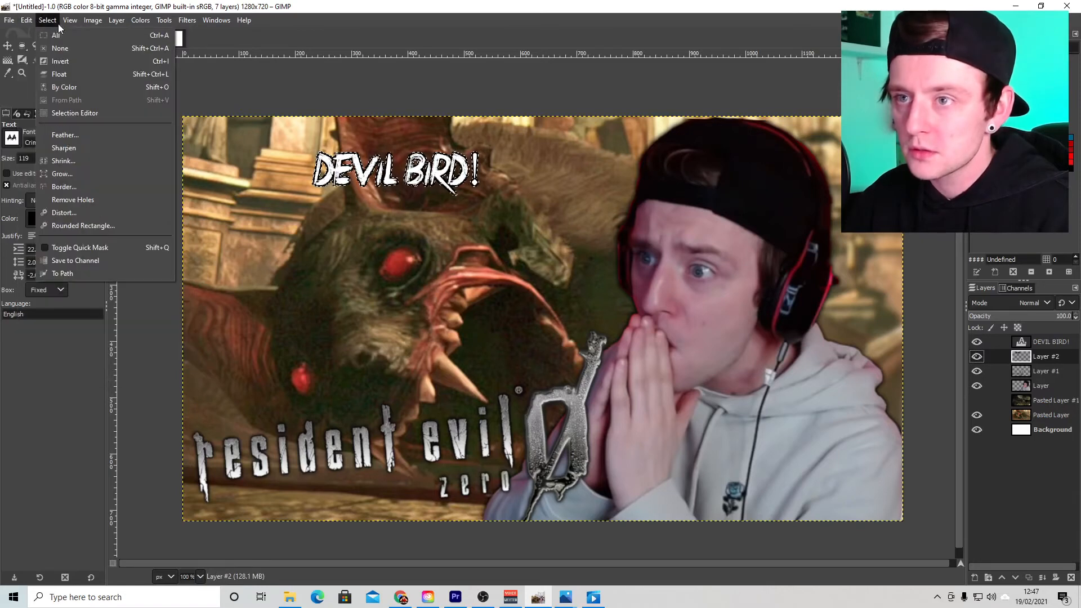
click(61, 60)
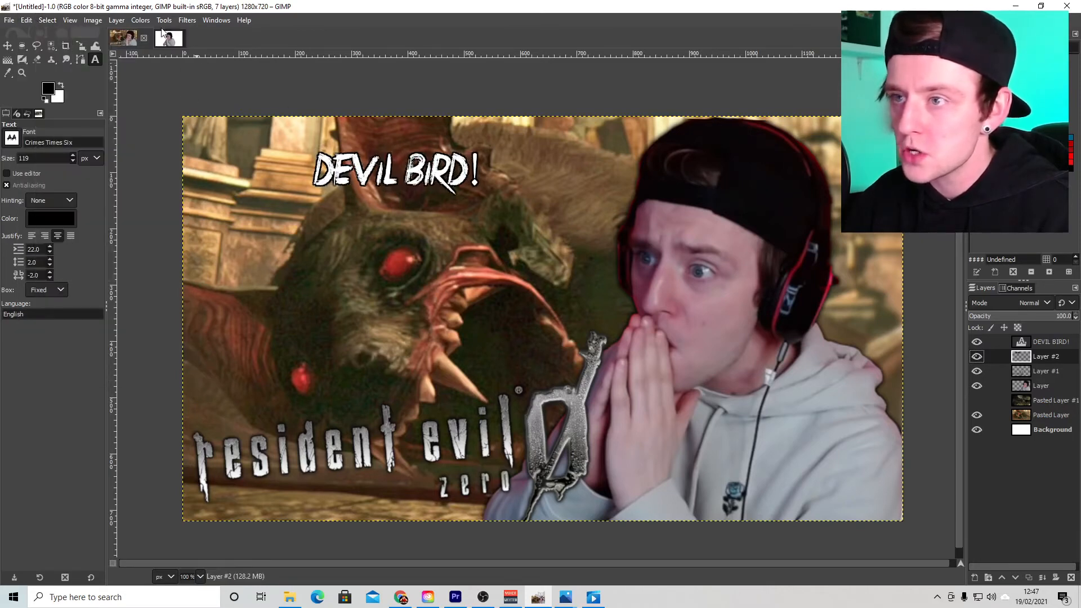
Apply a Gaussian blur of size 1.50 to the black title outline layer and merge the "DEVIL BIRD!" text down onto it
click(184, 22)
mouse_move(206, 96)
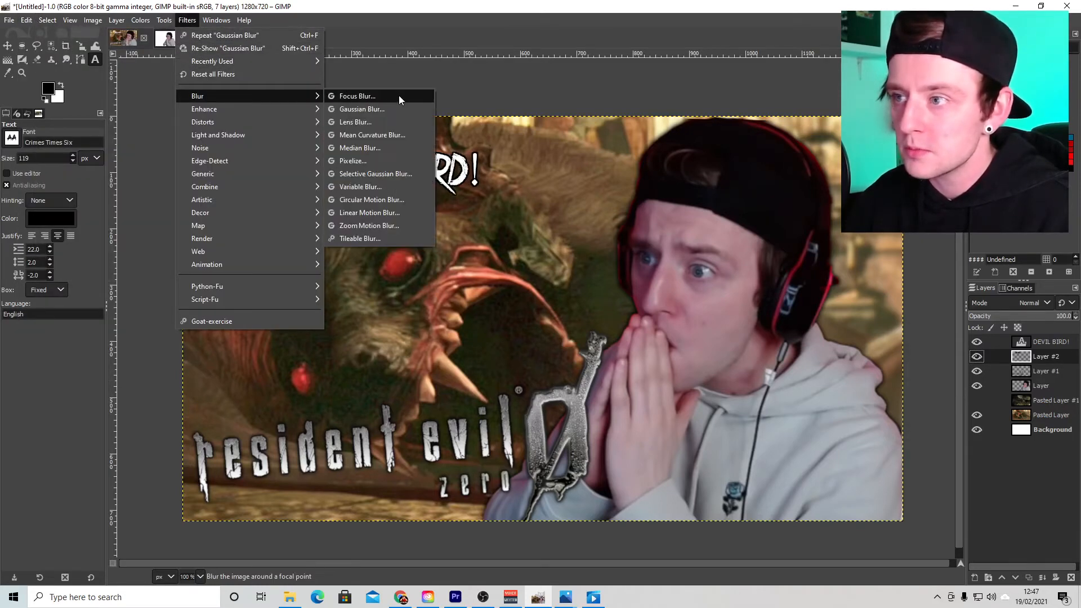
click(388, 112)
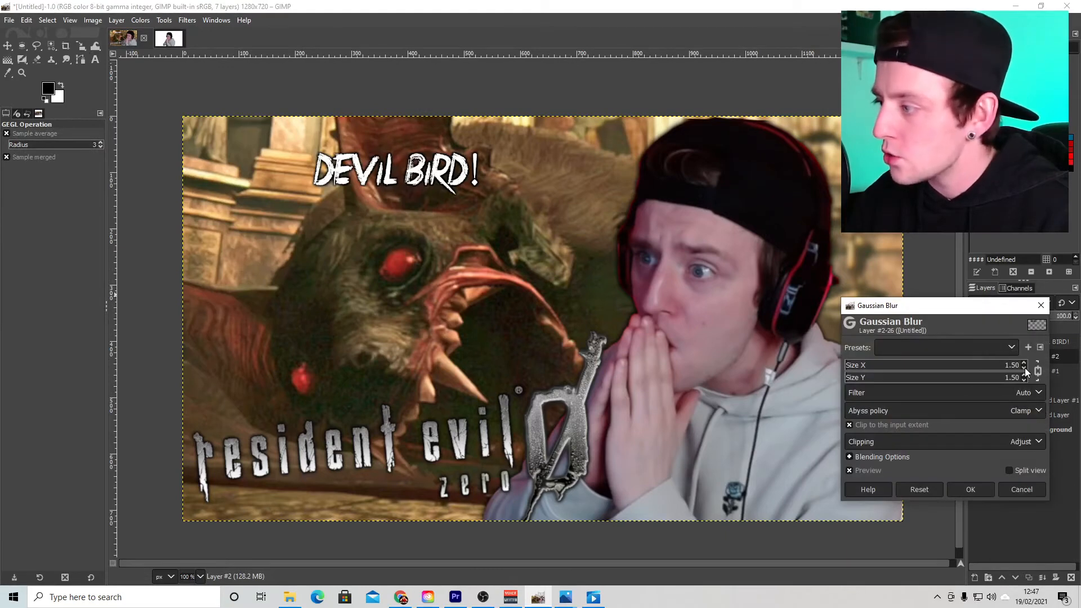
click(969, 490)
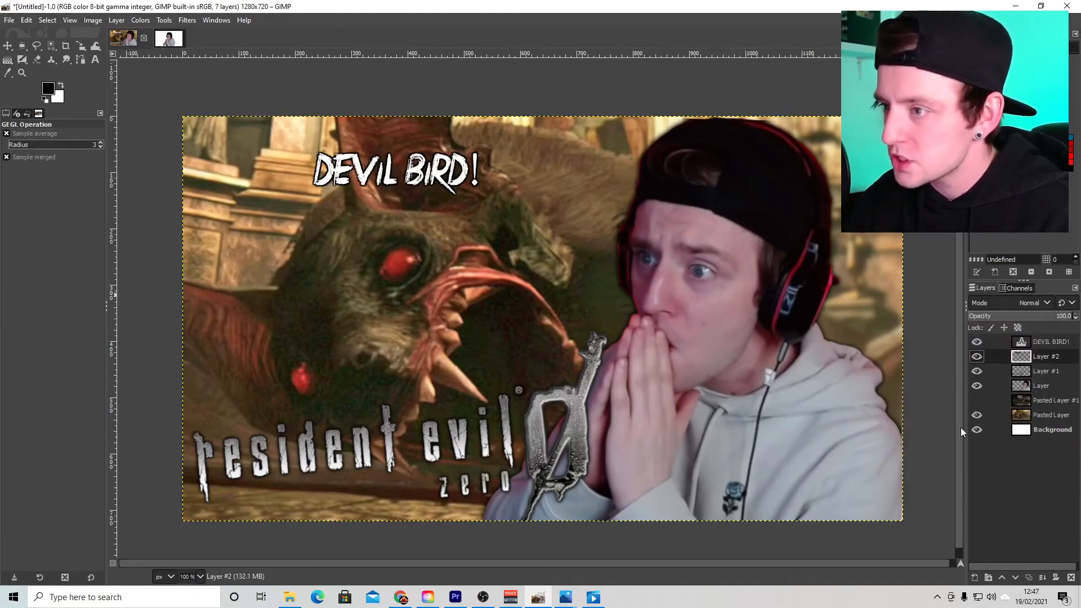
click(1055, 344)
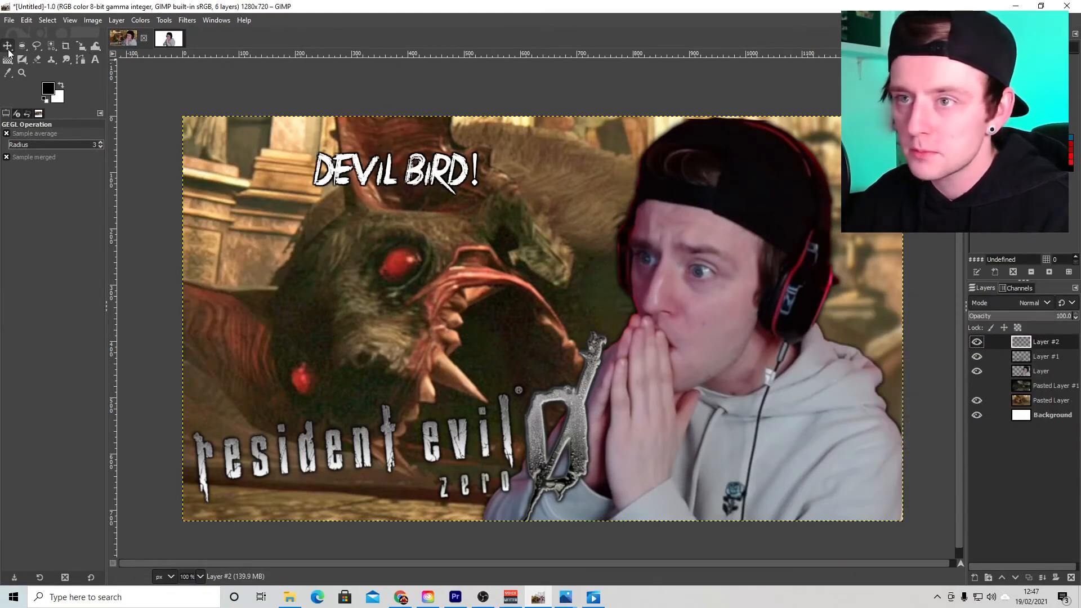
Rotate the outlined "DEVIL BIRD!" title slightly counterclockwise and place it in the upper-left corner of the image
click(8, 48)
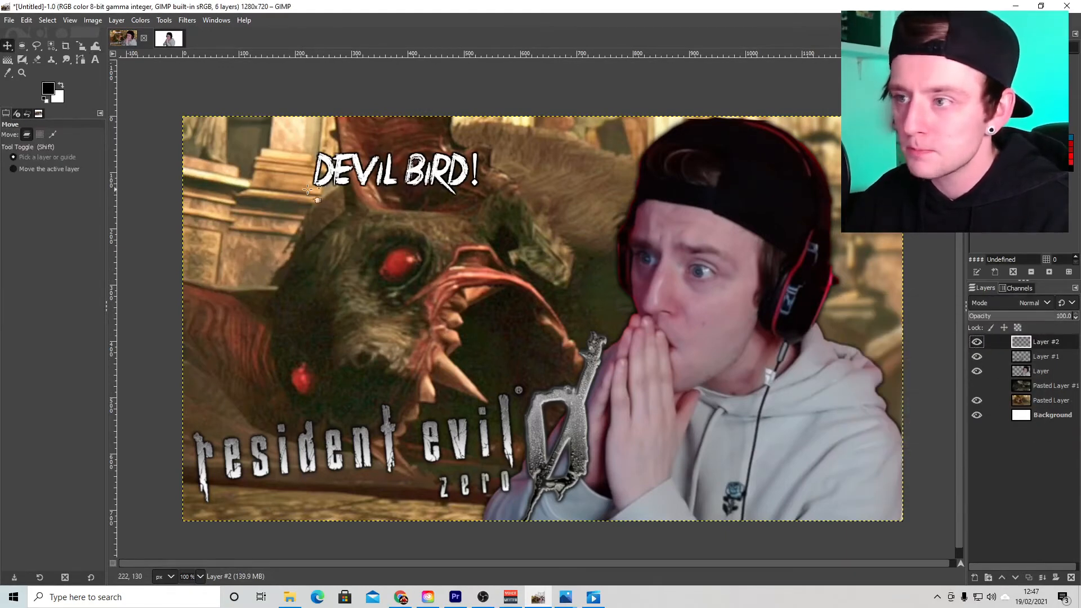
drag(340, 172, 46, 82)
key(shift+r)
click(252, 182)
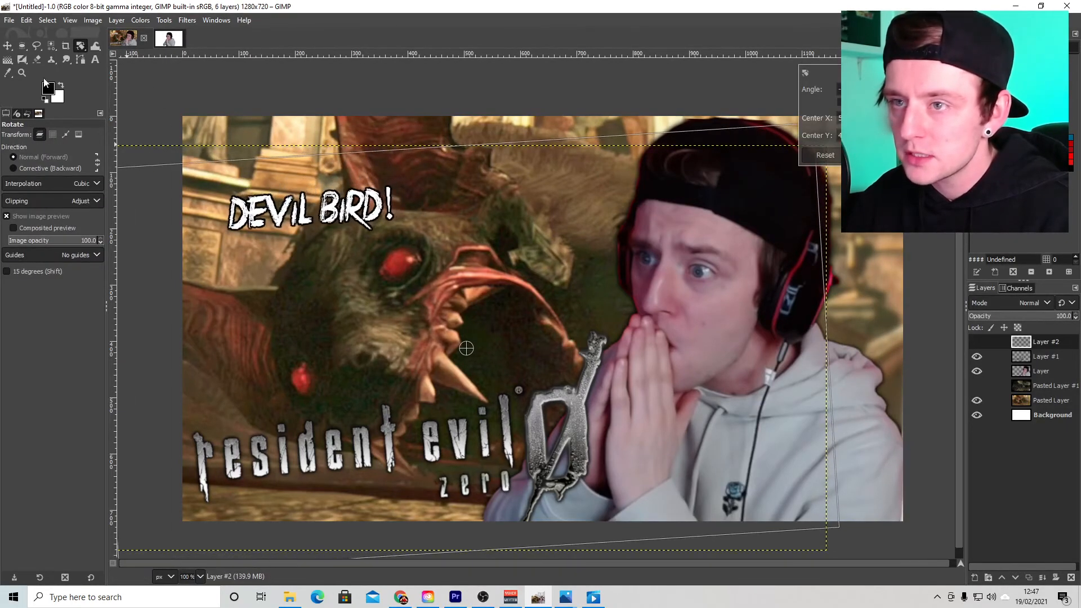
click(6, 47)
drag(333, 217, 334, 179)
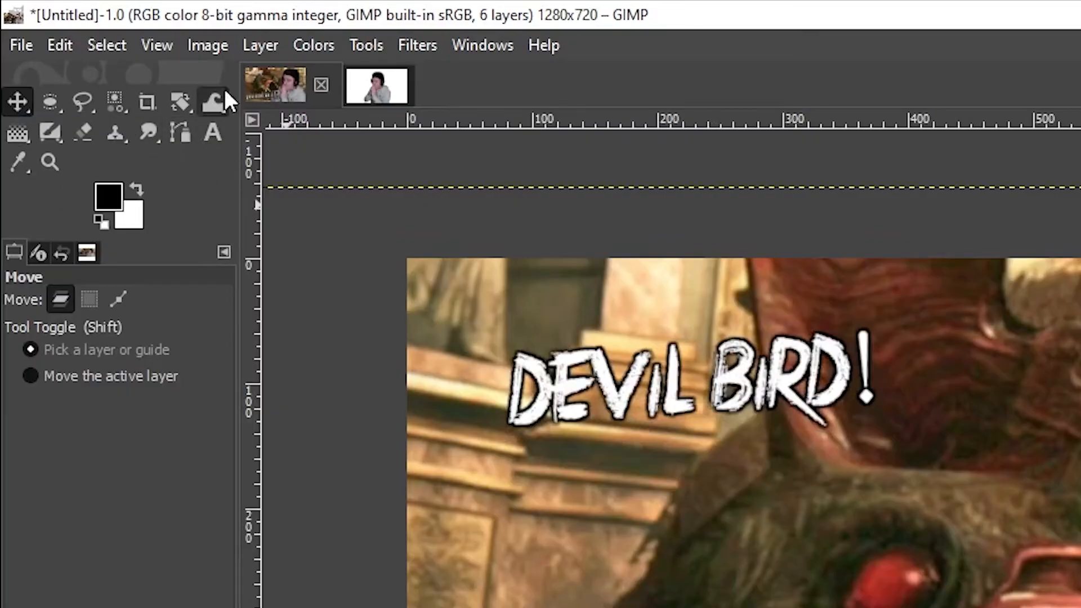
click(372, 46)
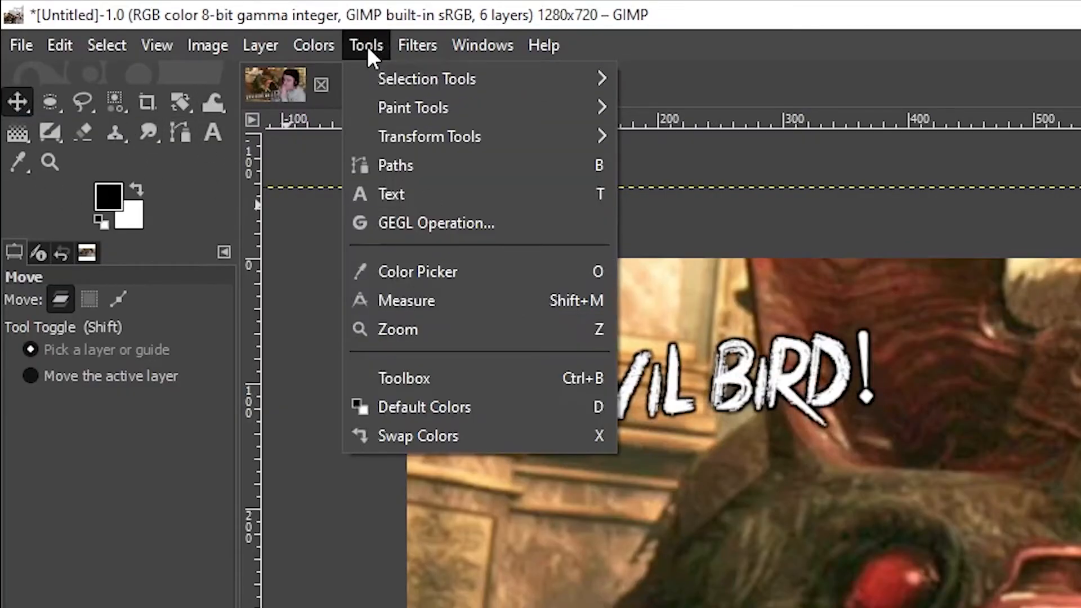
click(411, 42)
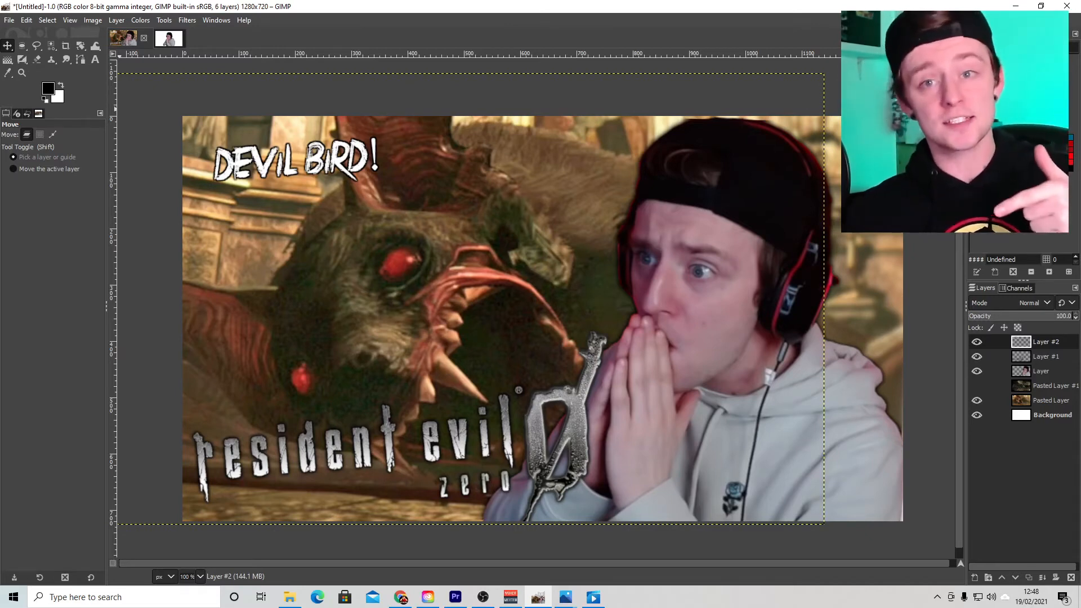
Import the red arrow image arrow-brushes-design-png-34.png as a new layer and position it over the bat creature's head
key(alt+Tab)
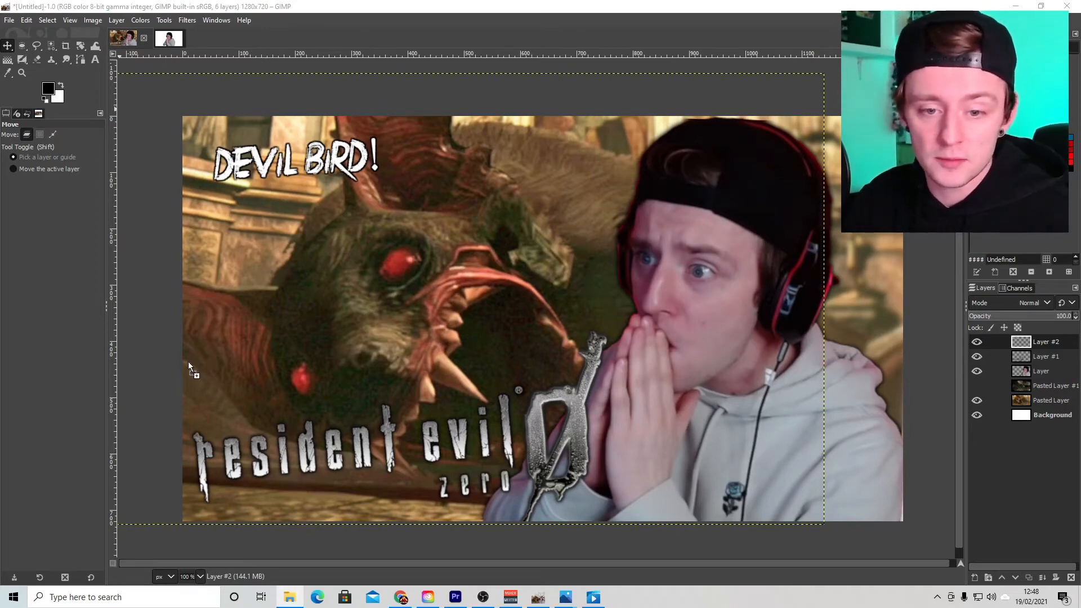
drag(337, 605, 473, 382)
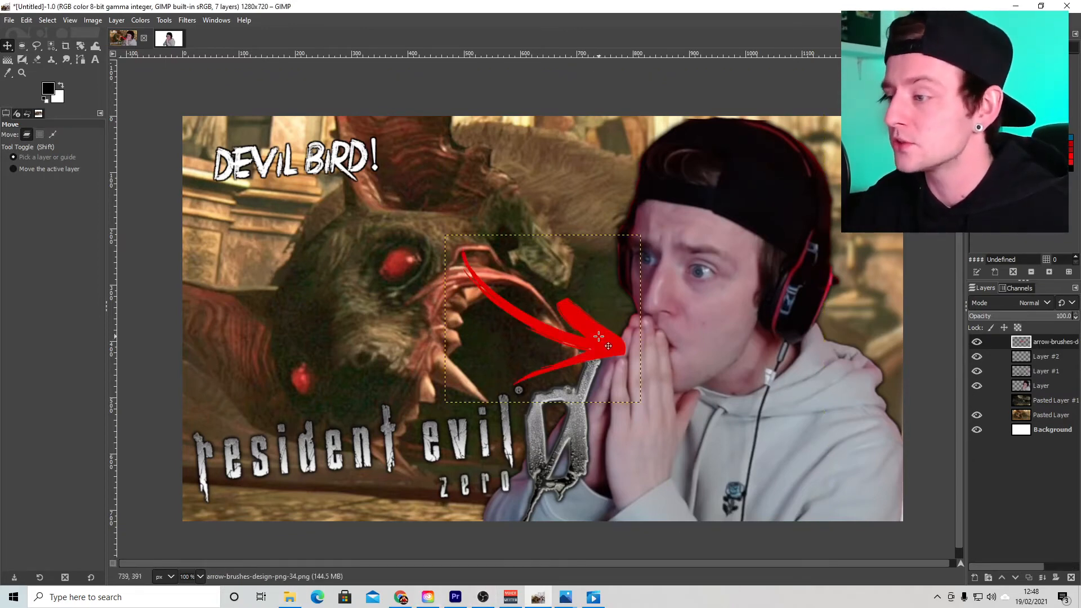
drag(599, 336, 117, 73)
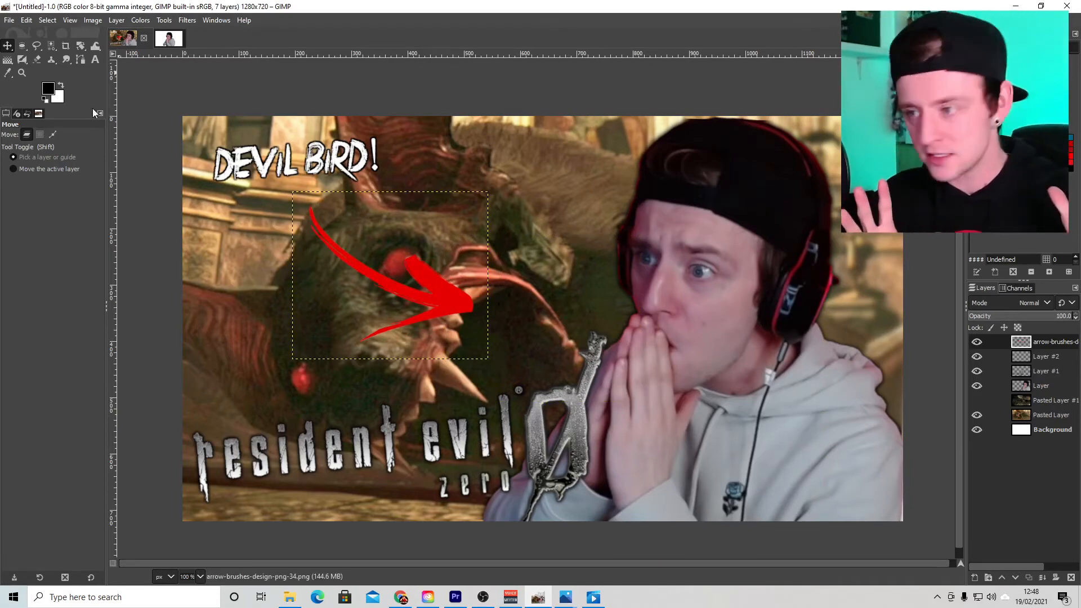
Rotate the red arrow clockwise so it points more steeply downward and shift it leftward beneath the "DEVIL BIRD!" title
key(shift+r)
mouse_move(452, 302)
mouse_down()
mouse_move(442, 318)
mouse_move(454, 314)
mouse_up()
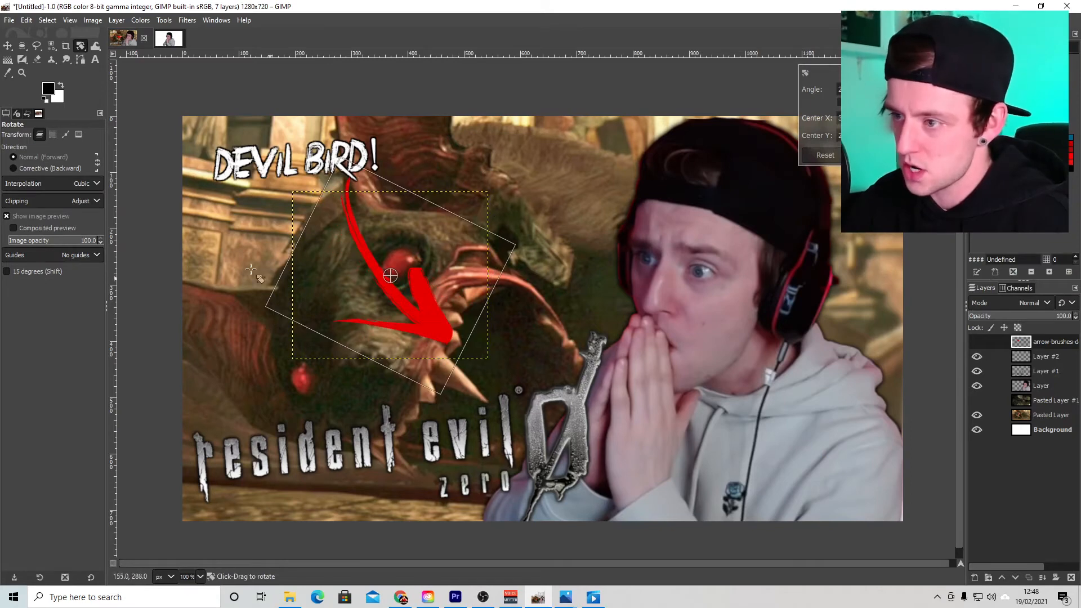
key(Return)
key(m)
drag(363, 255, 319, 261)
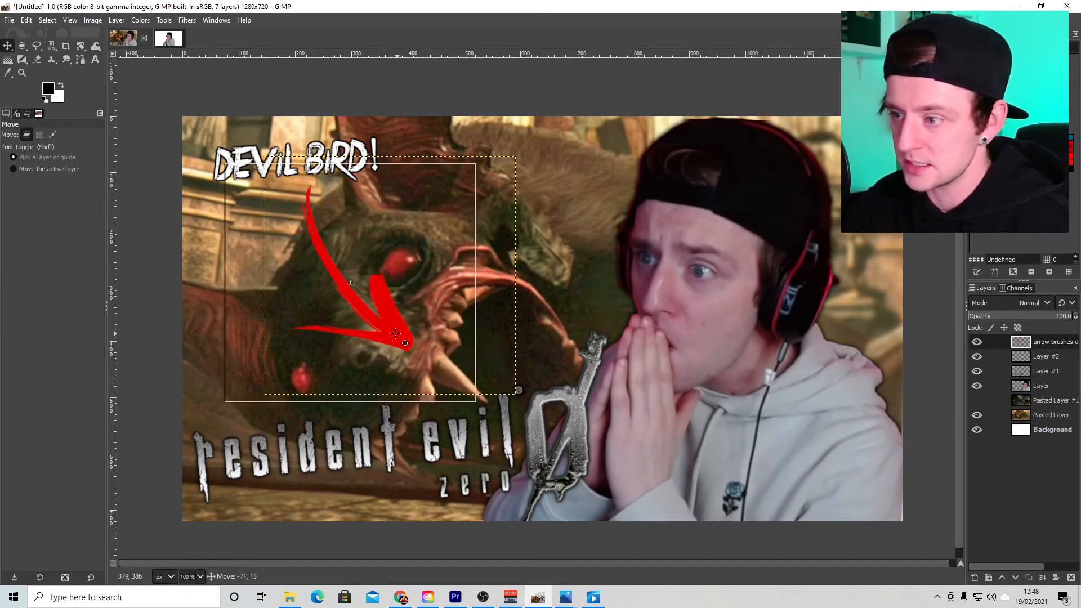
Scale the red arrow down and place it under the "DEVIL BIRD!" title, pointing at the bat creature's head
click(167, 23)
mouse_move(211, 61)
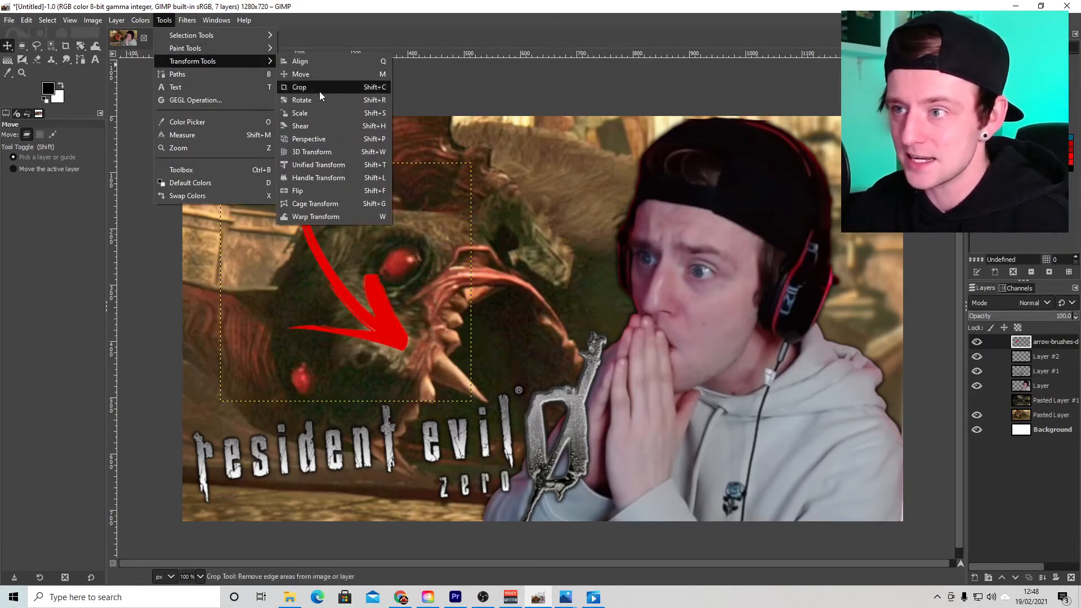
click(318, 114)
drag(397, 333, 281, 245)
click(7, 44)
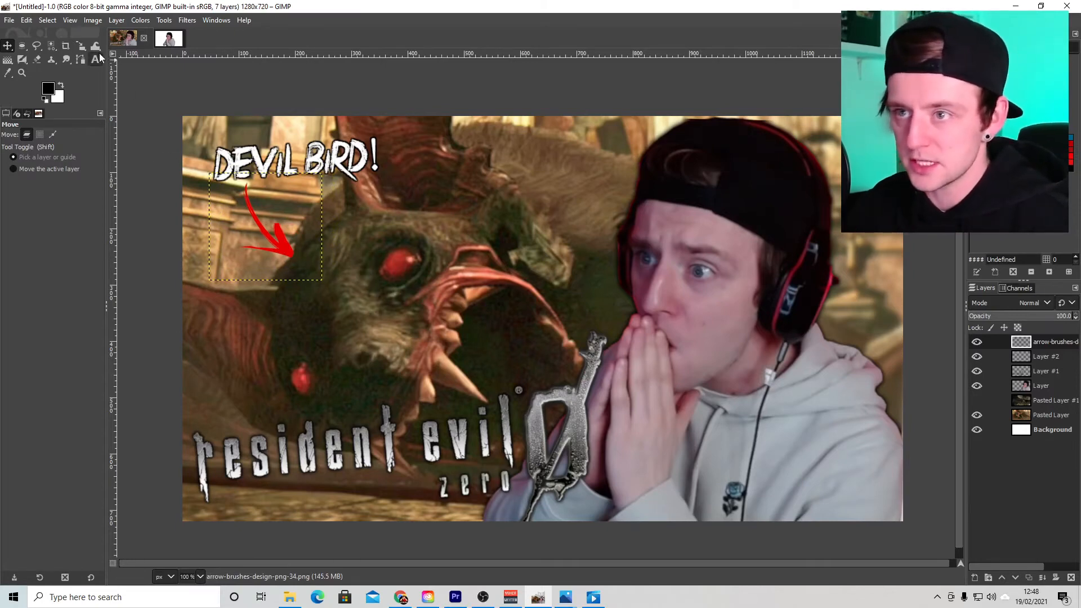
key(shift+s)
mouse_move(279, 241)
mouse_down()
mouse_move(318, 281)
mouse_move(278, 255)
mouse_up()
click(21, 49)
click(8, 48)
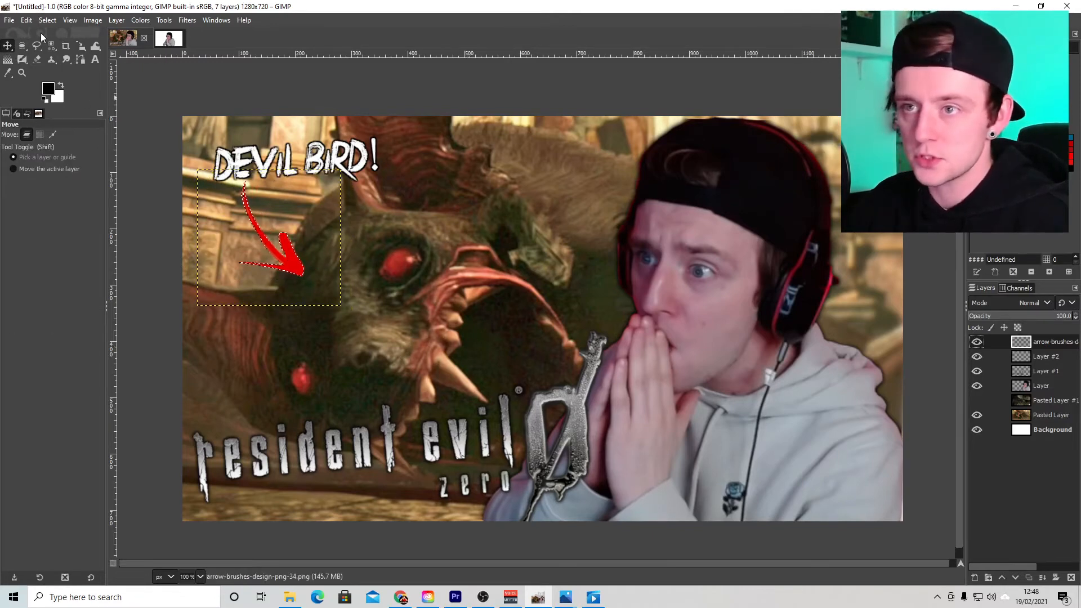
Grow the selection around the red arrow's shape
click(47, 19)
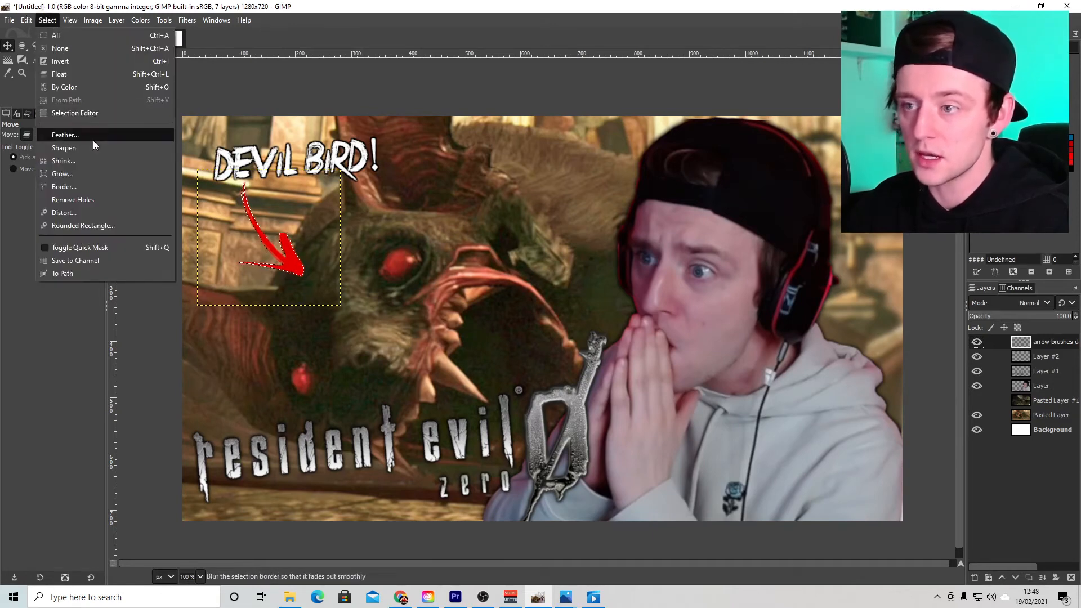
click(90, 173)
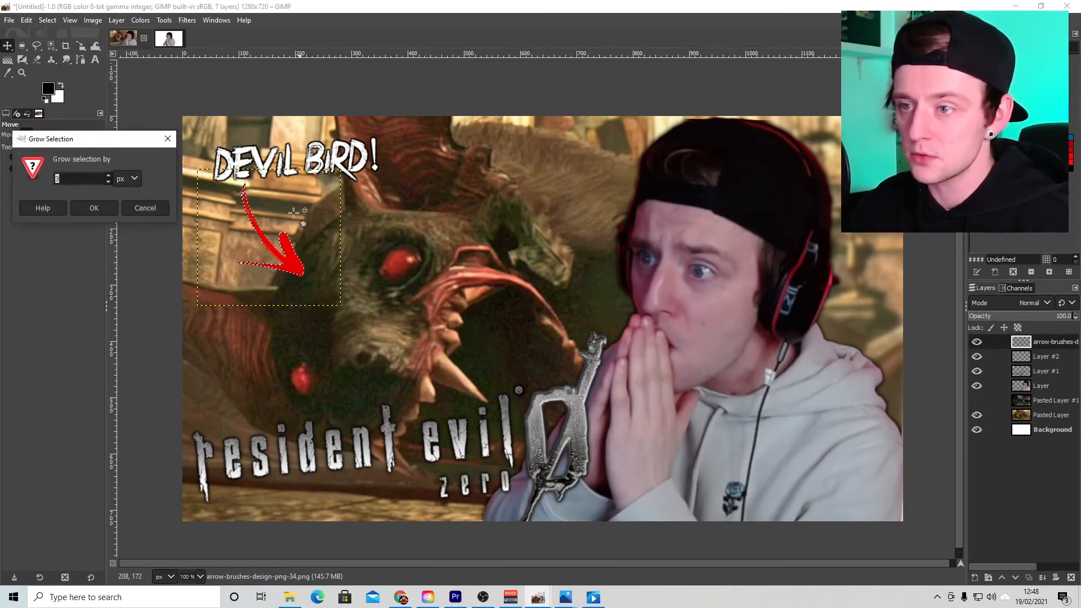
click(105, 207)
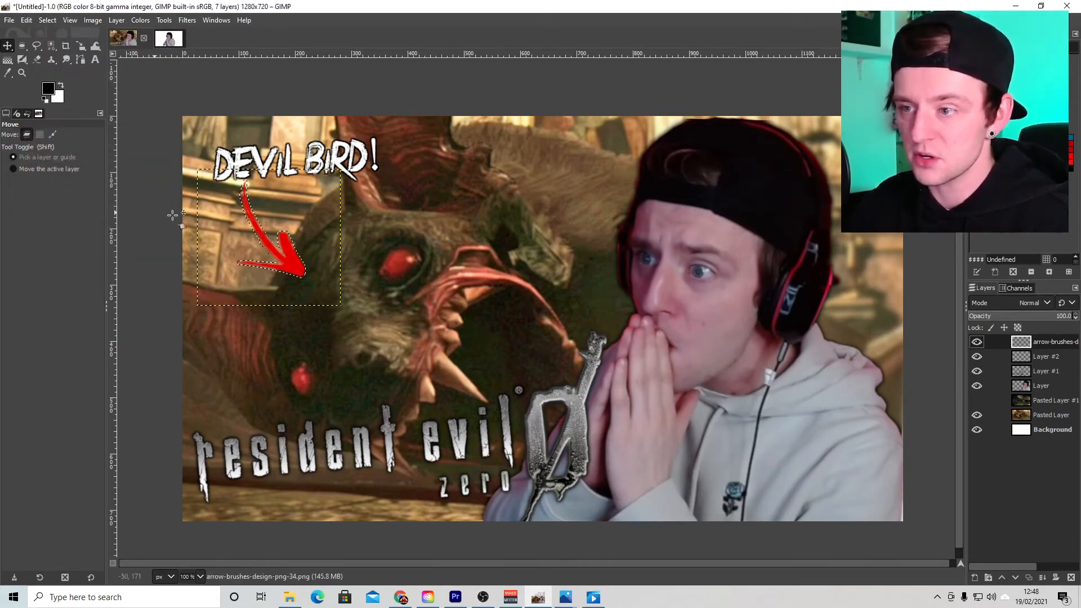
Fill the grown arrow selection with black on a new transparent layer beneath the arrow, and clear the selection
right_click(1064, 345)
click(997, 20)
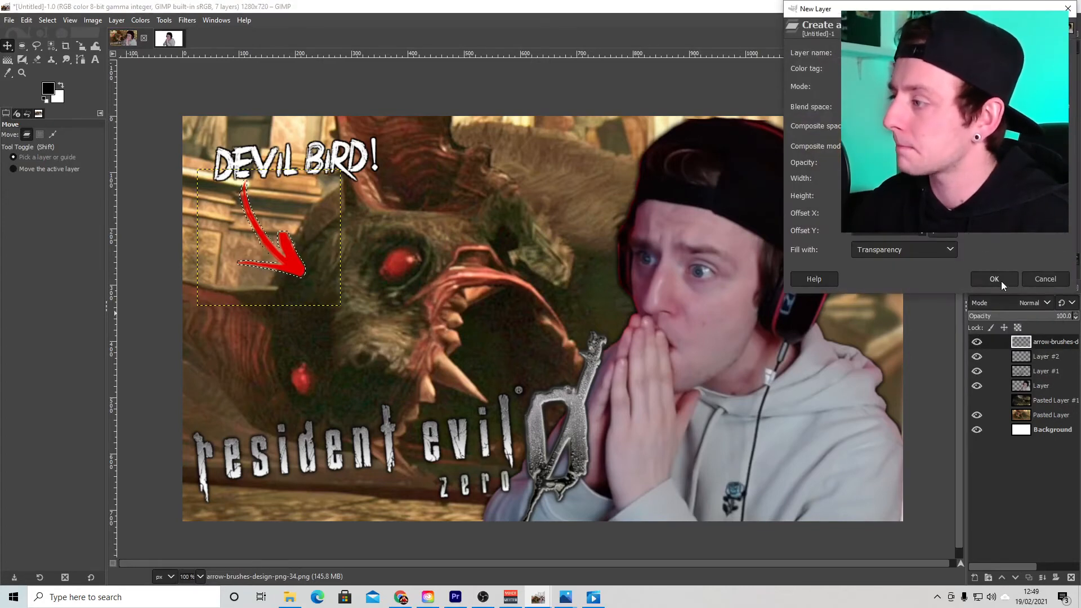
click(1002, 282)
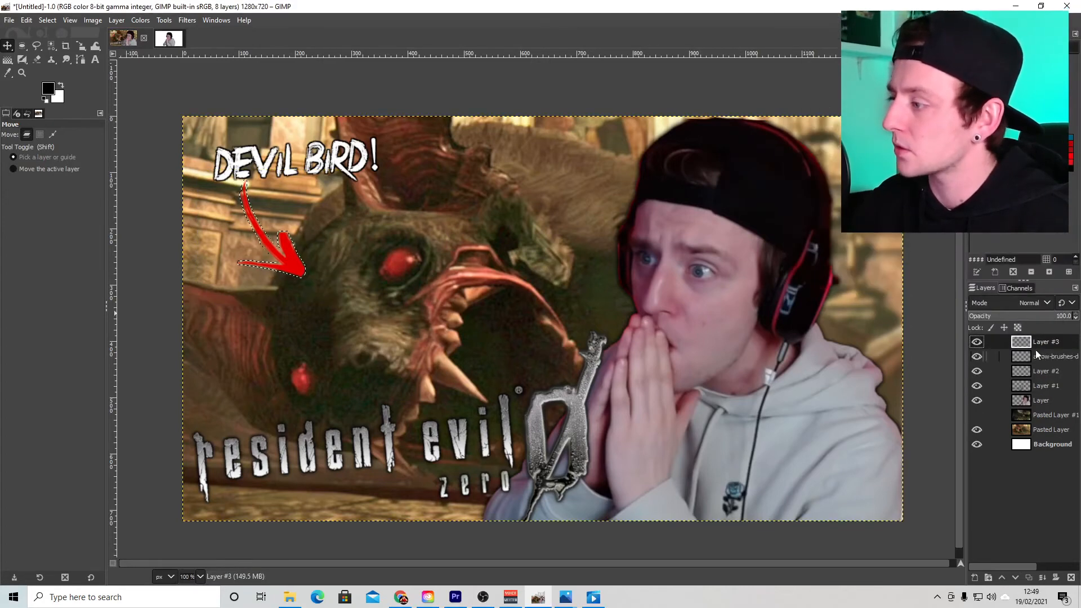
click(48, 22)
click(57, 48)
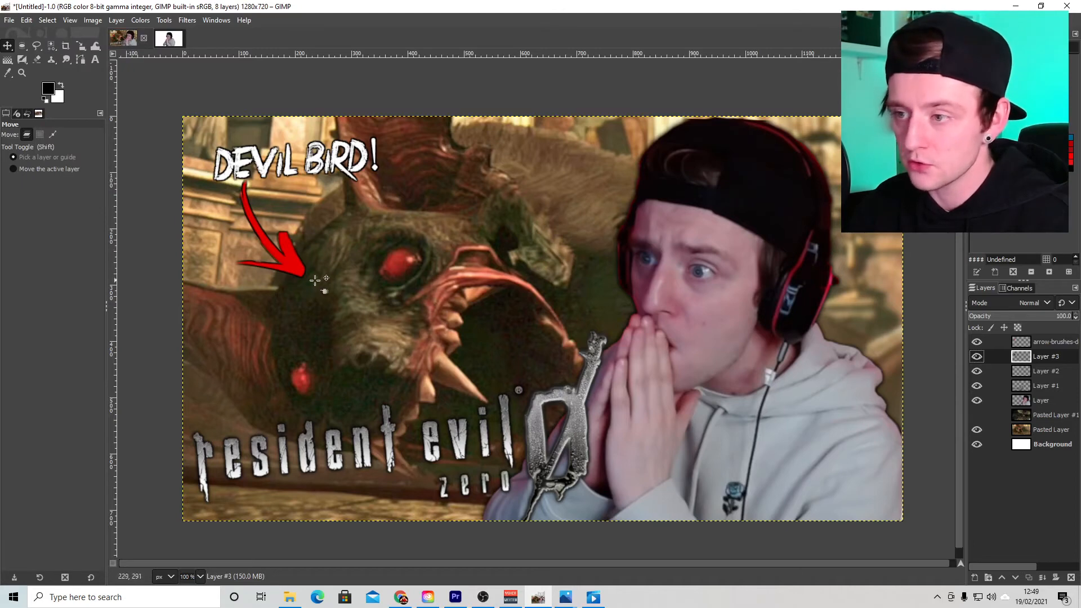
Merge the red arrow layer down onto its black outline layer
click(1051, 342)
right_click(1049, 340)
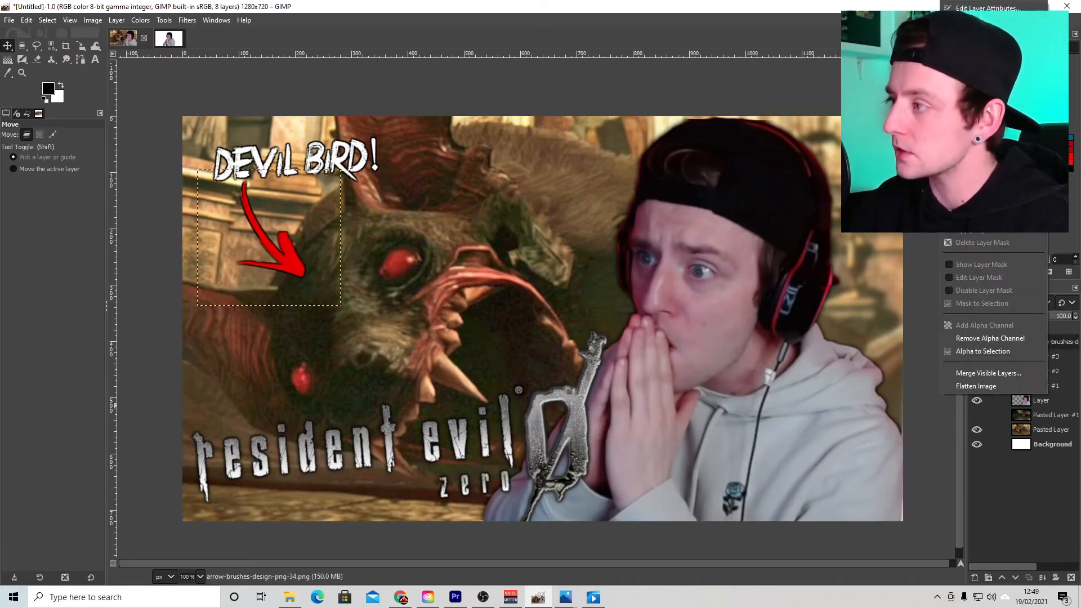
click(994, 142)
Add the white text "PART 5" in Crimes Times Six at 70 px over the bat creature's mouth
key(t)
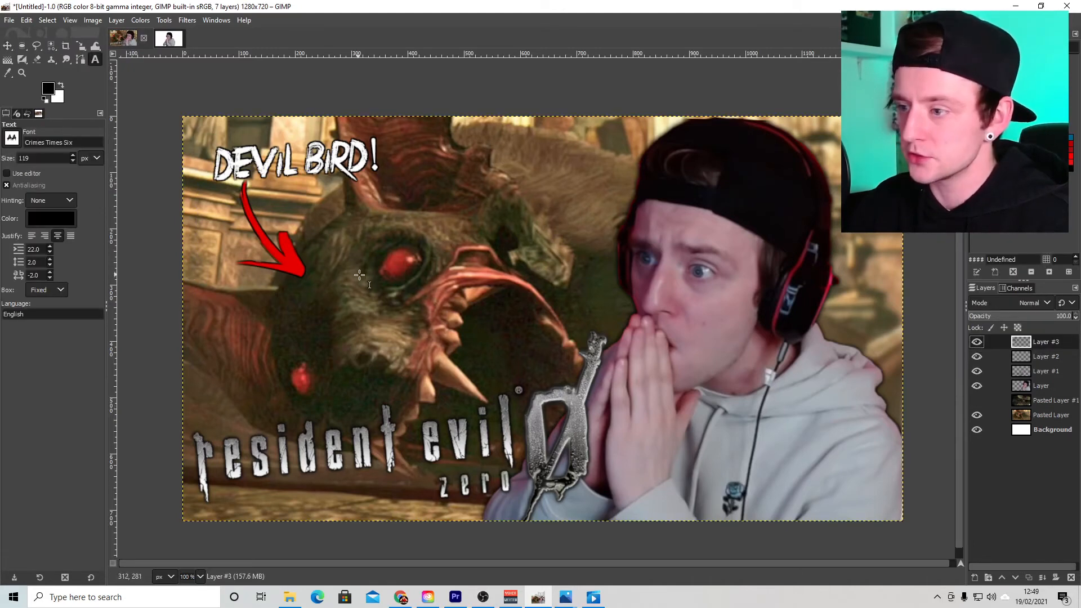
drag(360, 275, 563, 357)
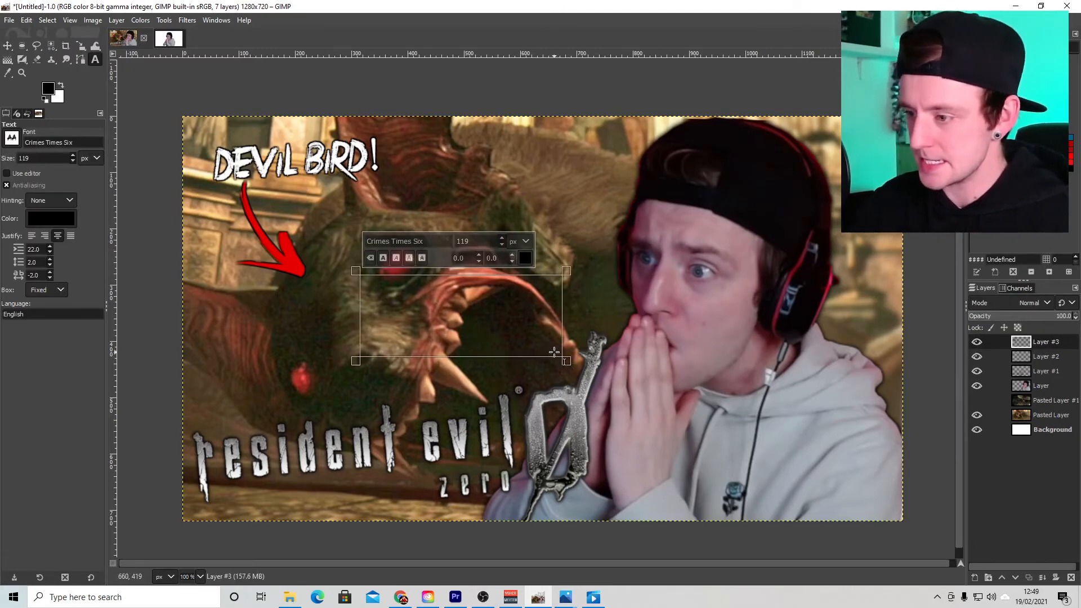
click(525, 258)
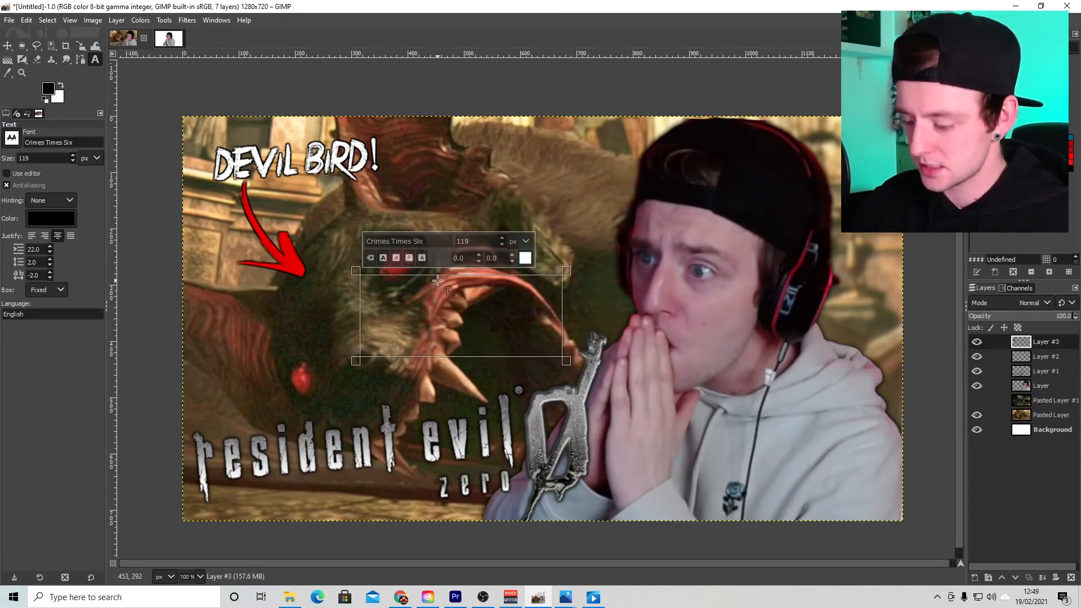
double_click(475, 241)
text(70)
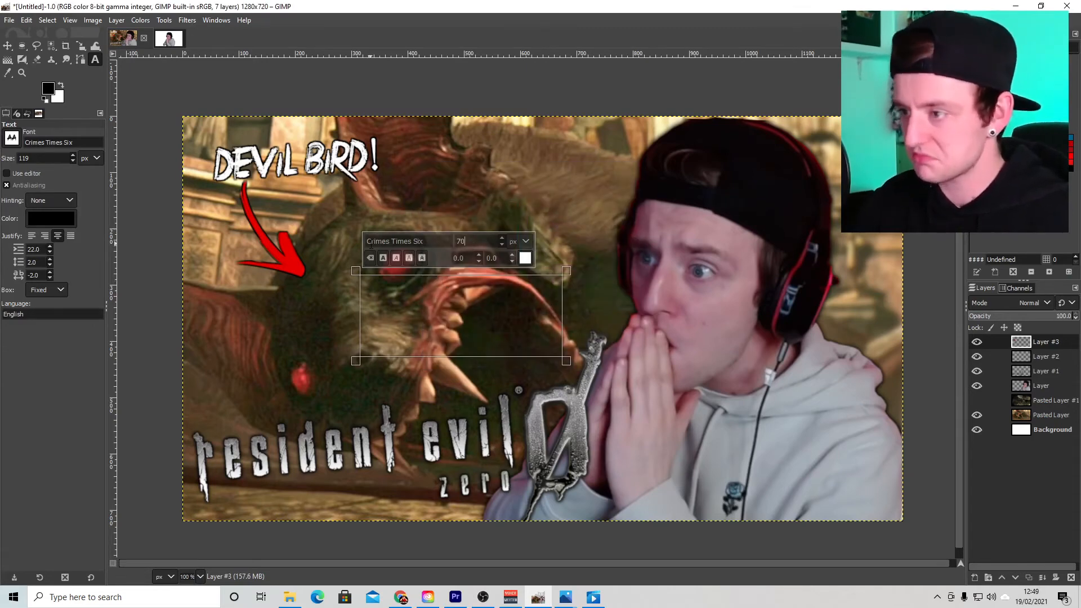
click(414, 309)
text(PART 5)
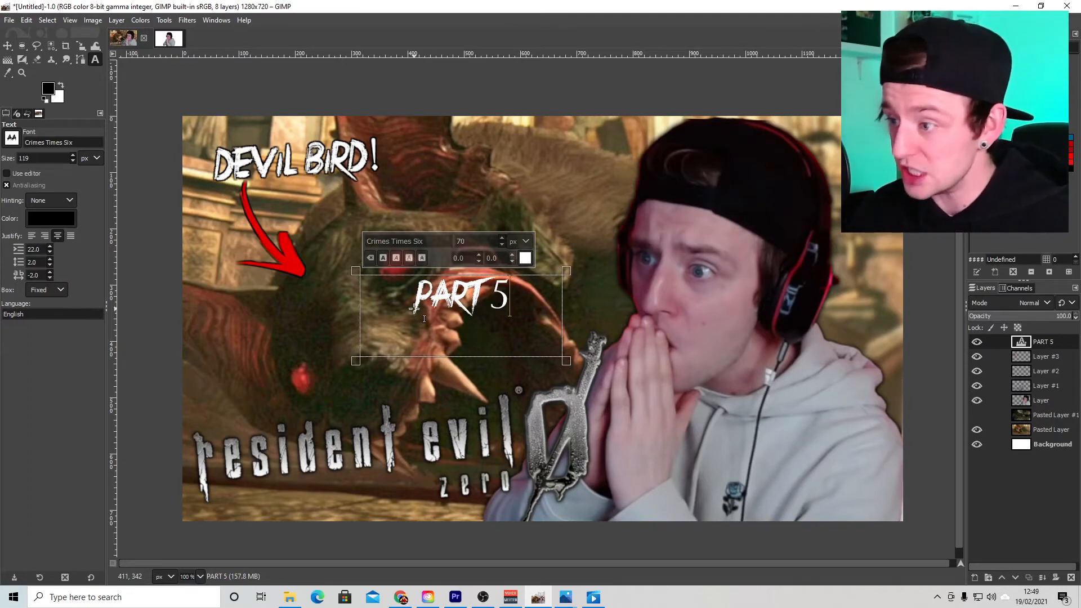
Change the new text to "PART FIVE" and set the font size of all its letters to 75 px
key(BackSpace)
text(FIVE)
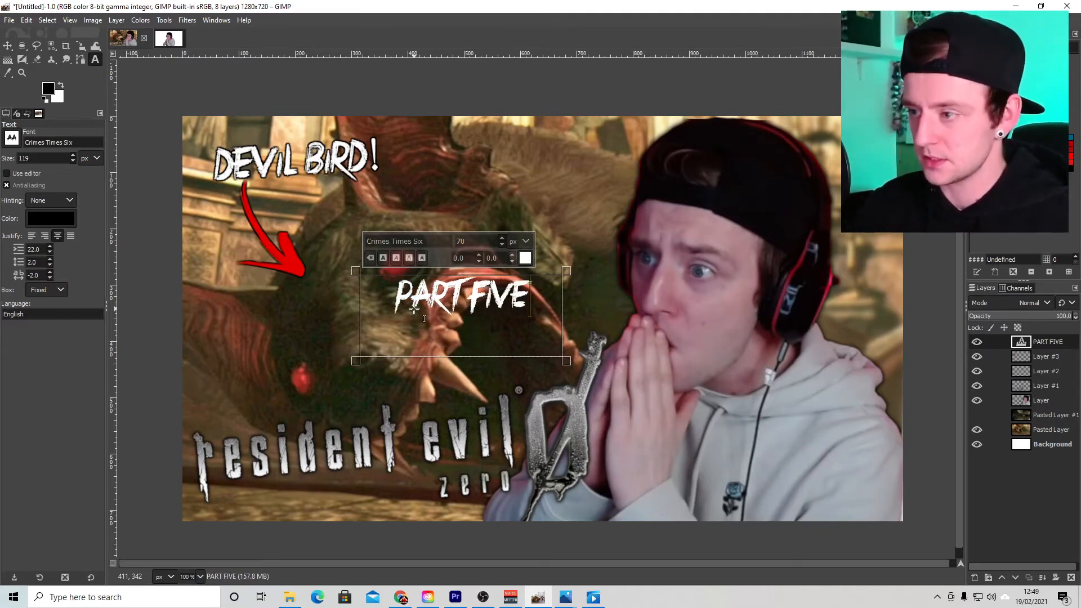
click(466, 292)
key(BackSpace)
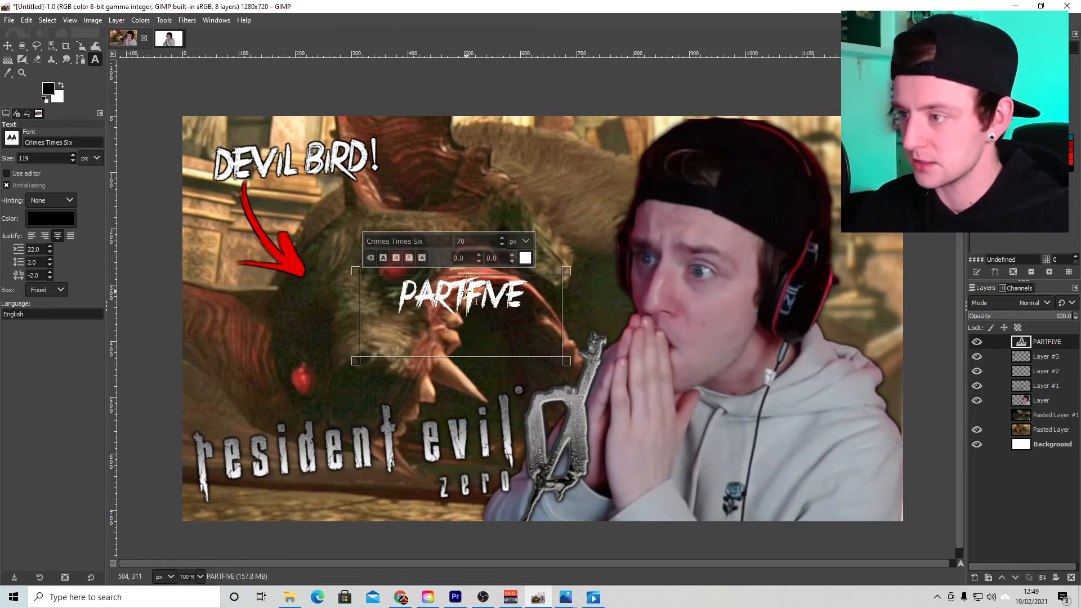
drag(547, 299, 409, 302)
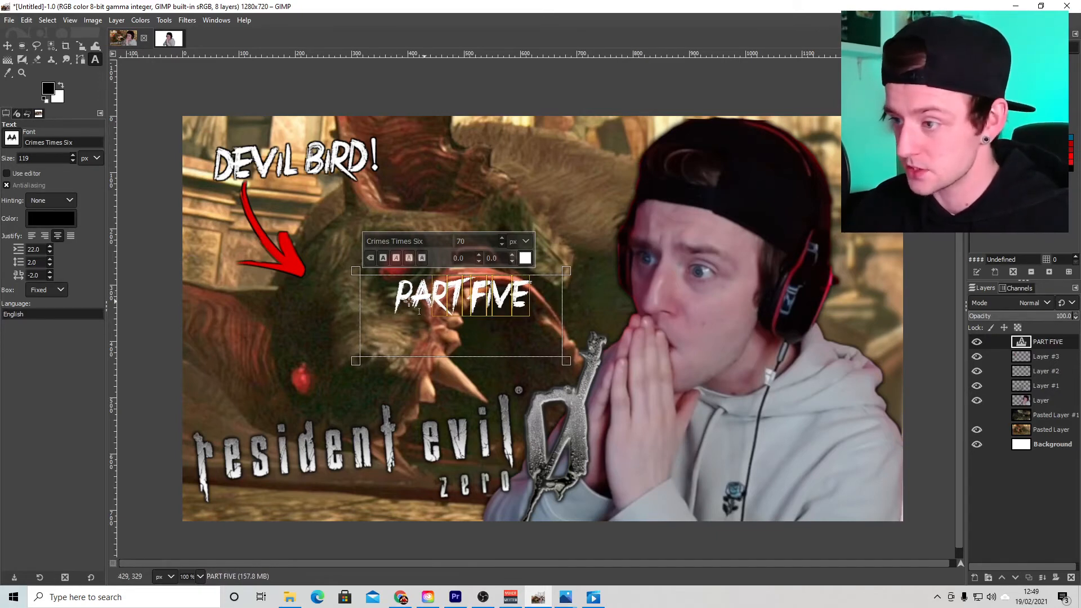
Select the "PART FIVE" lettering from its layer's alpha channel
right_click(1032, 347)
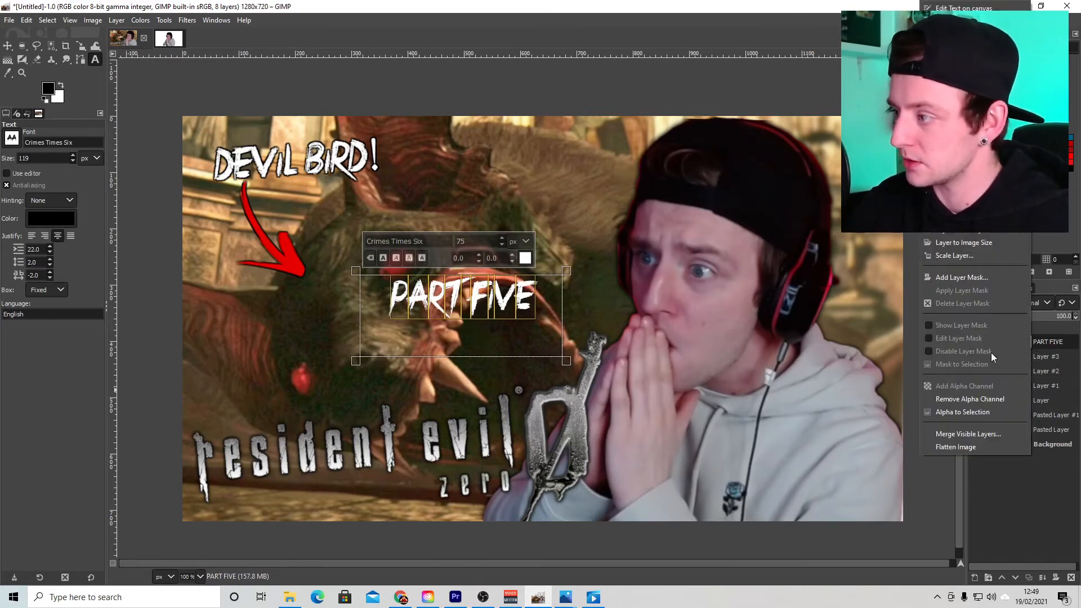
click(962, 414)
Rotate the outlined "PART FIVE" text slightly counterclockwise and place it beneath the Resident Evil logo, beside the word "zero"
key(shift+r)
click(396, 289)
drag(394, 289, 387, 295)
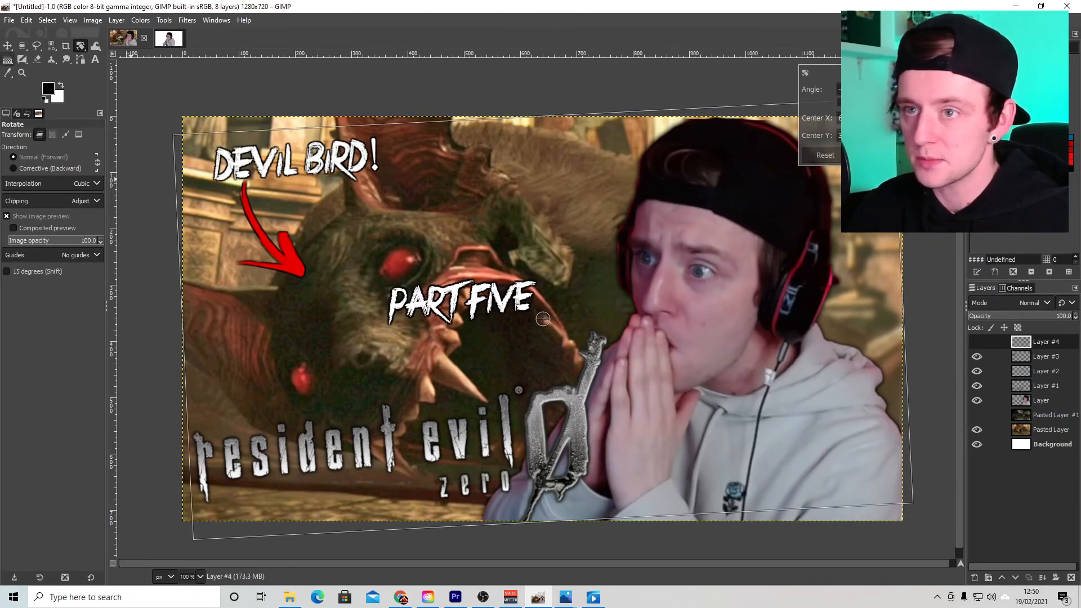
click(8, 45)
drag(465, 306, 351, 496)
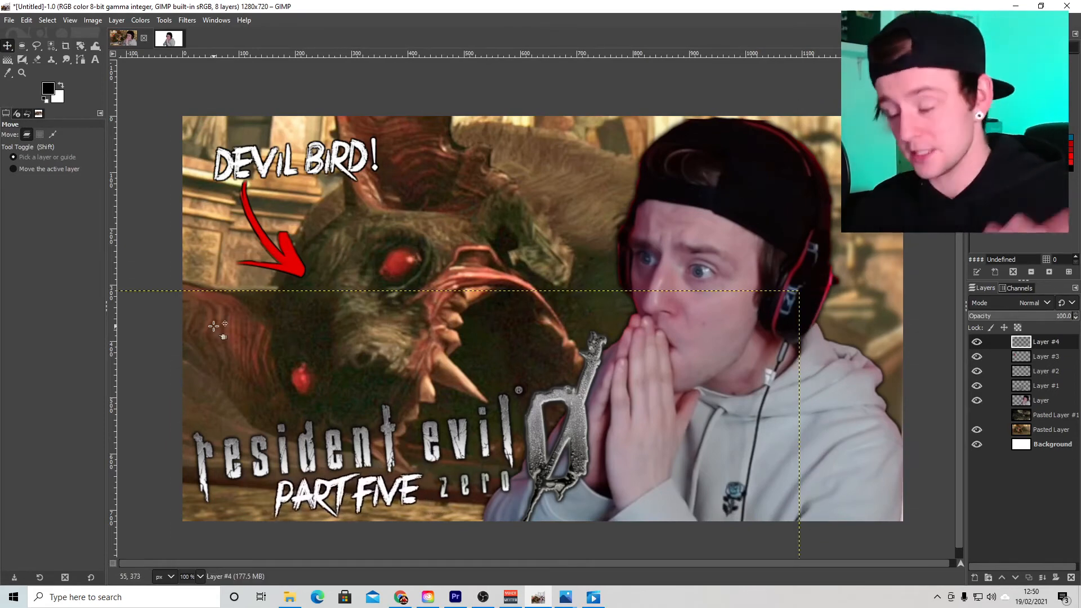
Create a new layer from everything visible, placed above the top text layer, Layer #4
click(1040, 445)
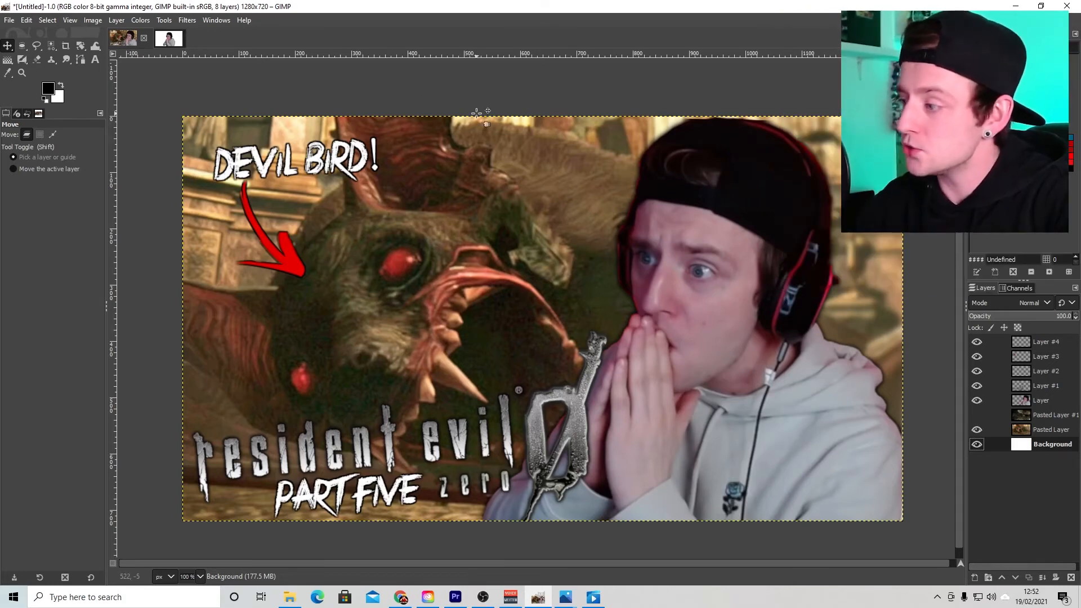
click(140, 21)
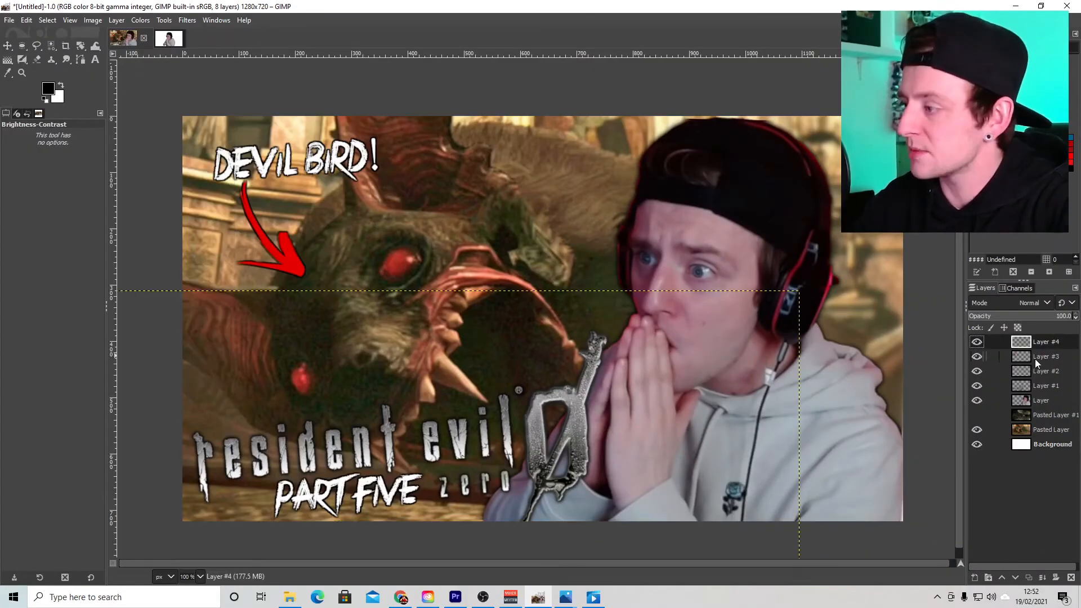
right_click(1035, 346)
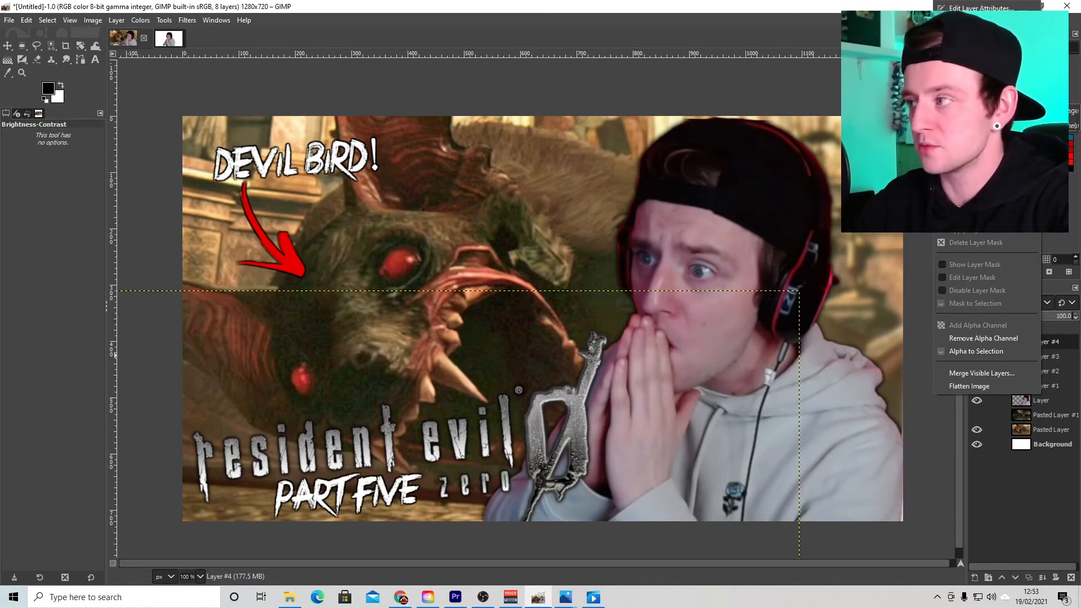
click(978, 95)
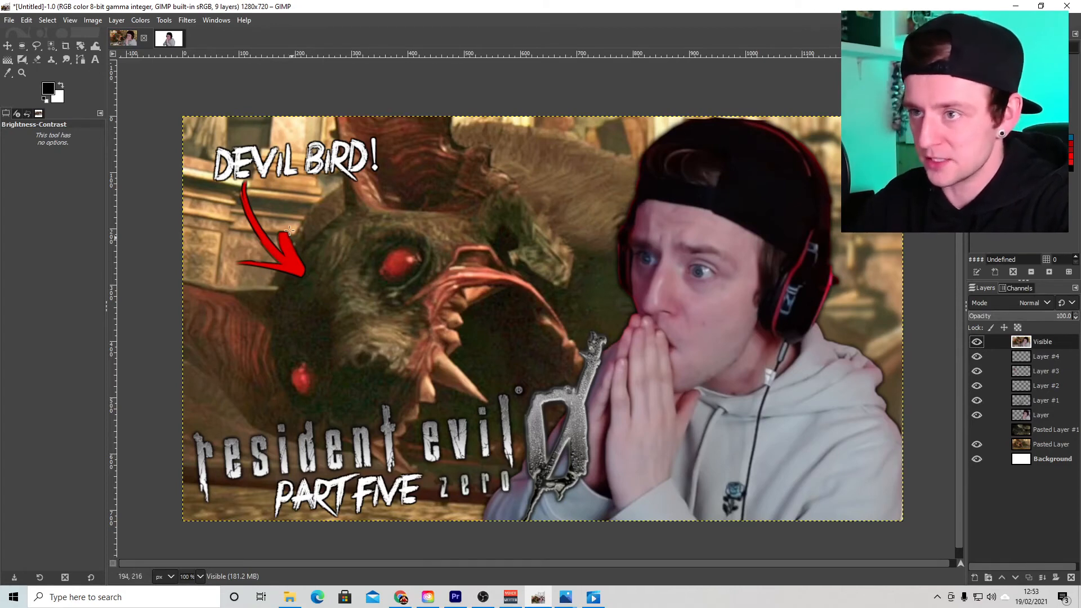
Try Brightness-Contrast on the Visible layer with preview on, brightness -18 and contrast 4
click(147, 22)
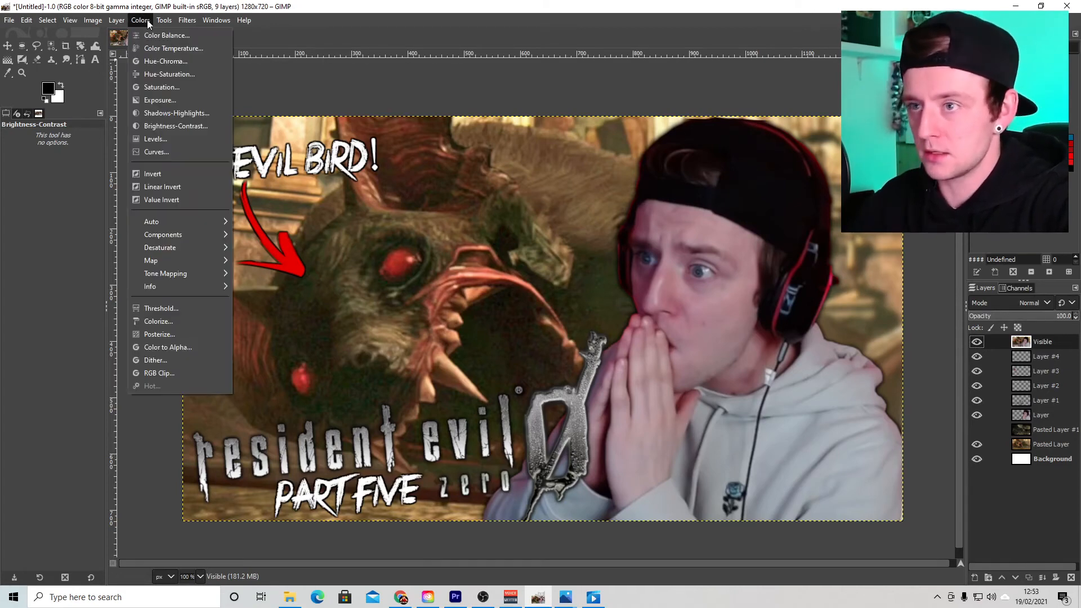
click(170, 127)
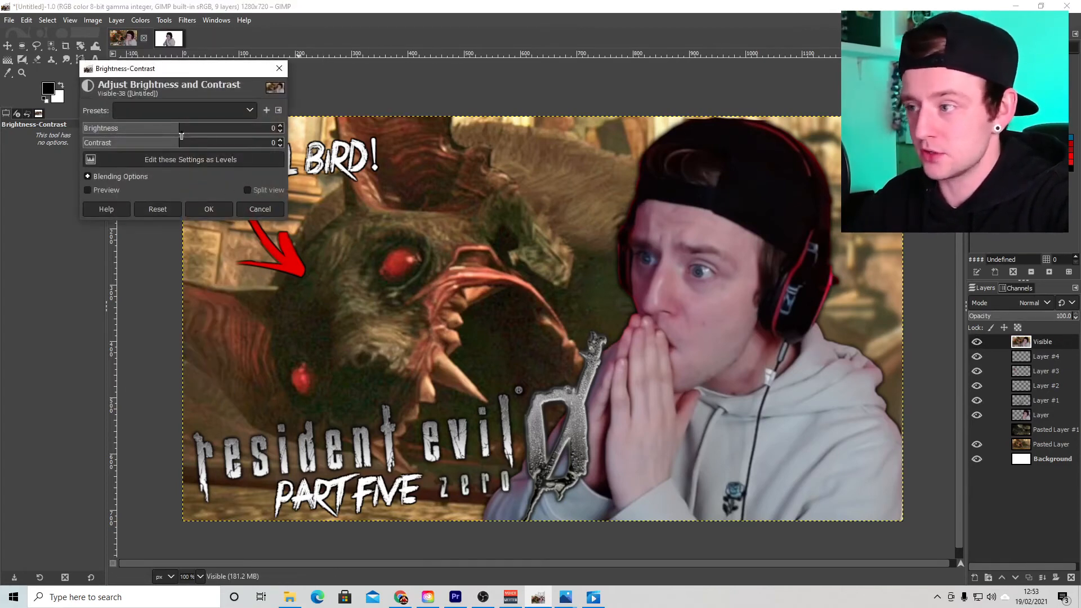
drag(178, 134, 161, 138)
click(193, 112)
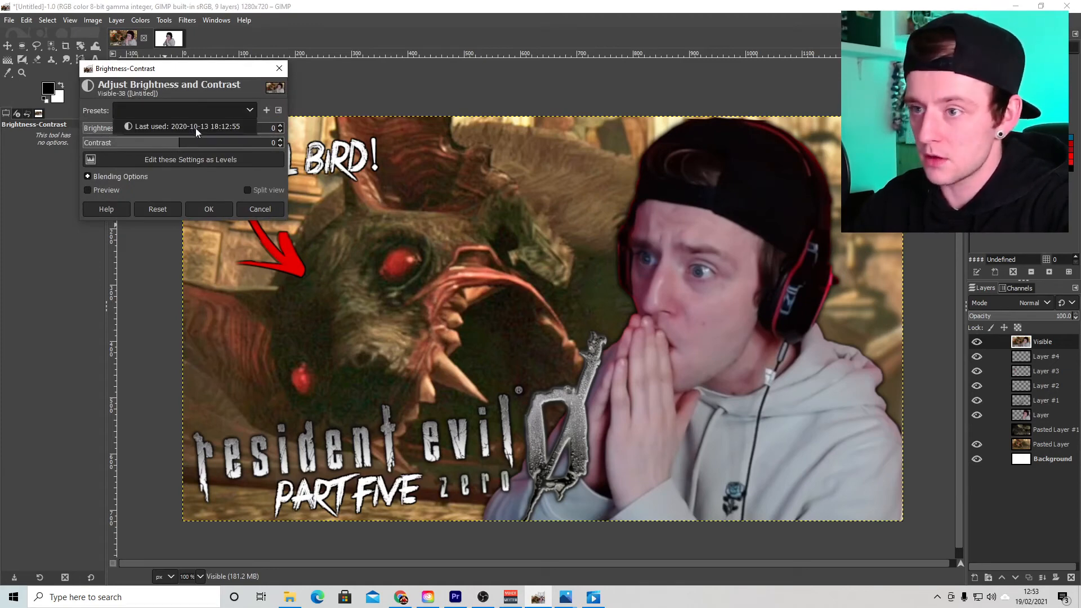
click(198, 126)
click(196, 112)
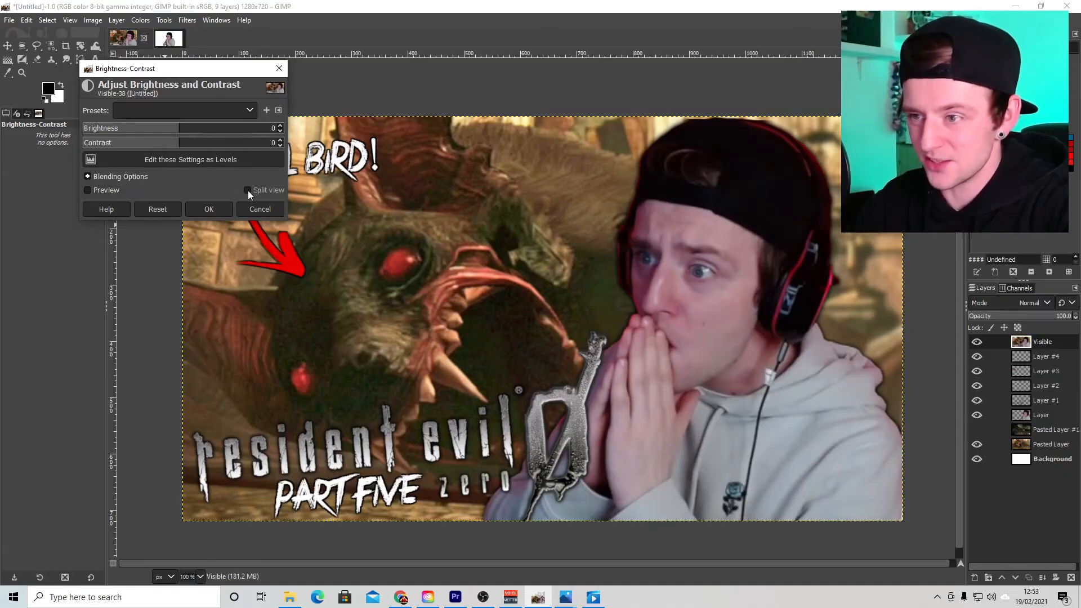
click(106, 191)
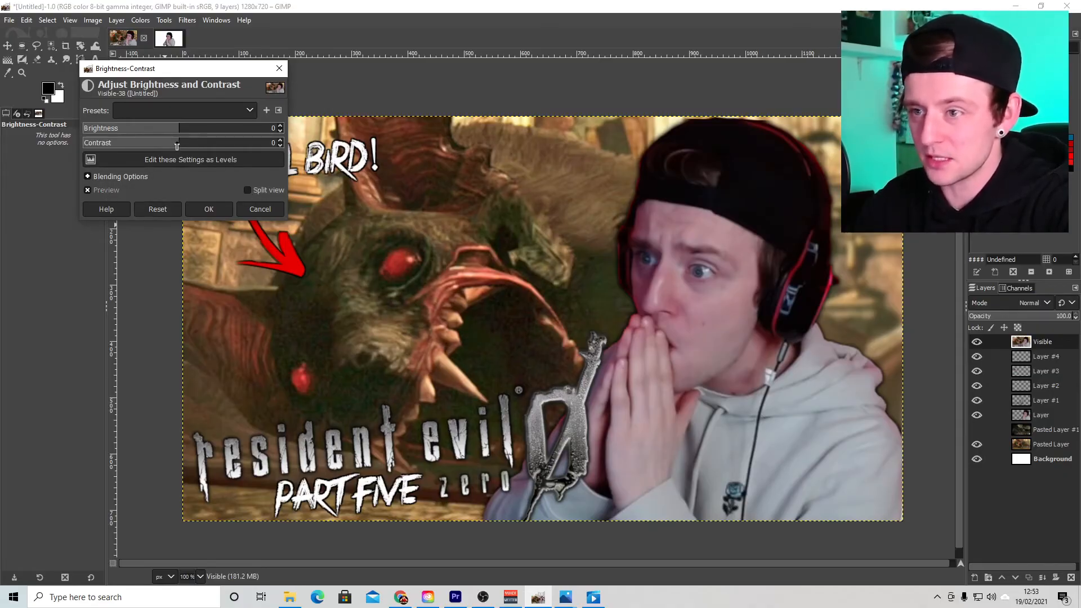
mouse_move(177, 146)
mouse_down()
mouse_move(200, 159)
mouse_move(181, 161)
mouse_move(186, 135)
mouse_move(211, 135)
mouse_move(167, 139)
mouse_up()
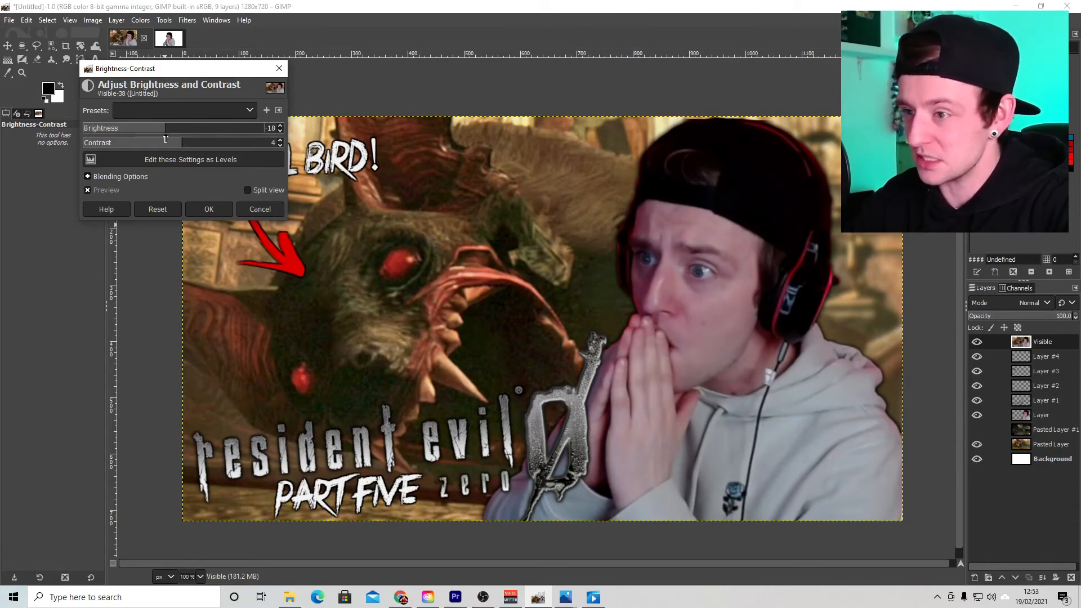
click(158, 209)
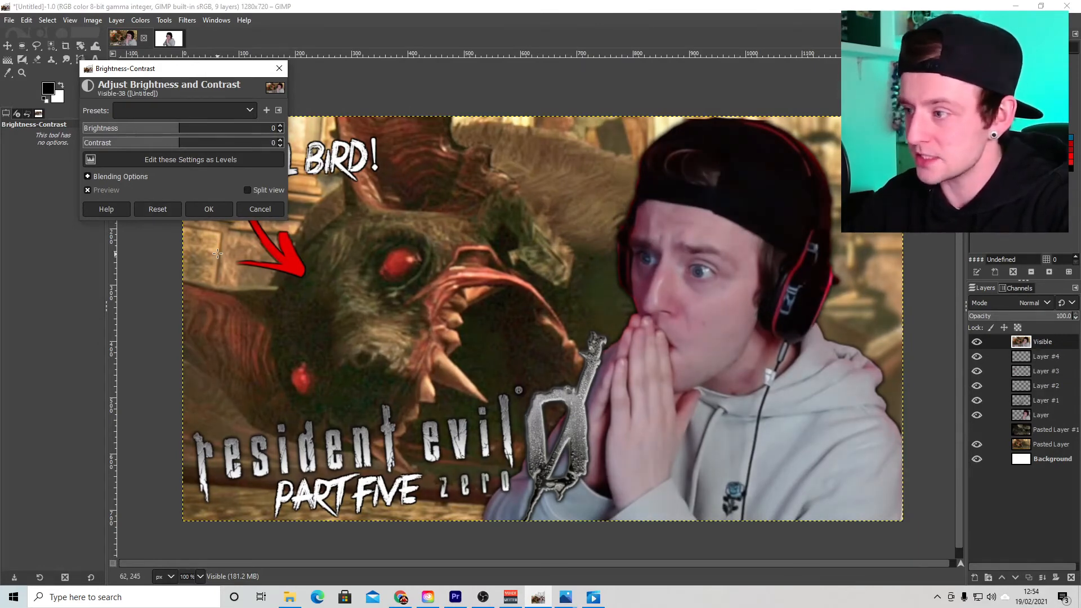
click(218, 214)
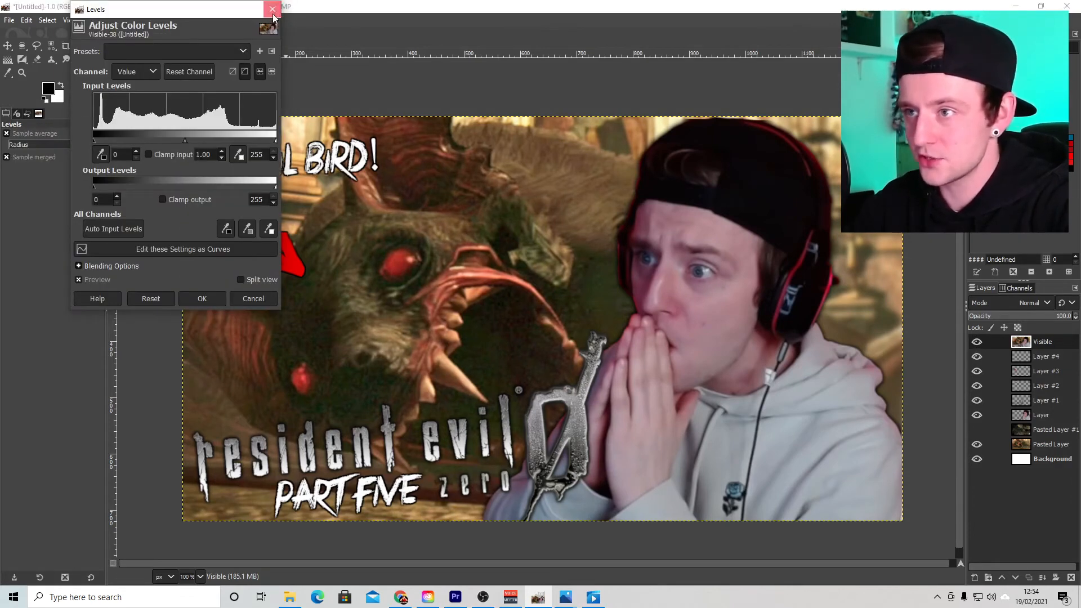
click(273, 6)
Apply a Smooth Curves adjustment to the Visible layer with black point output 12, shadow point at 71/63, lowered white point and raised highlights
click(164, 20)
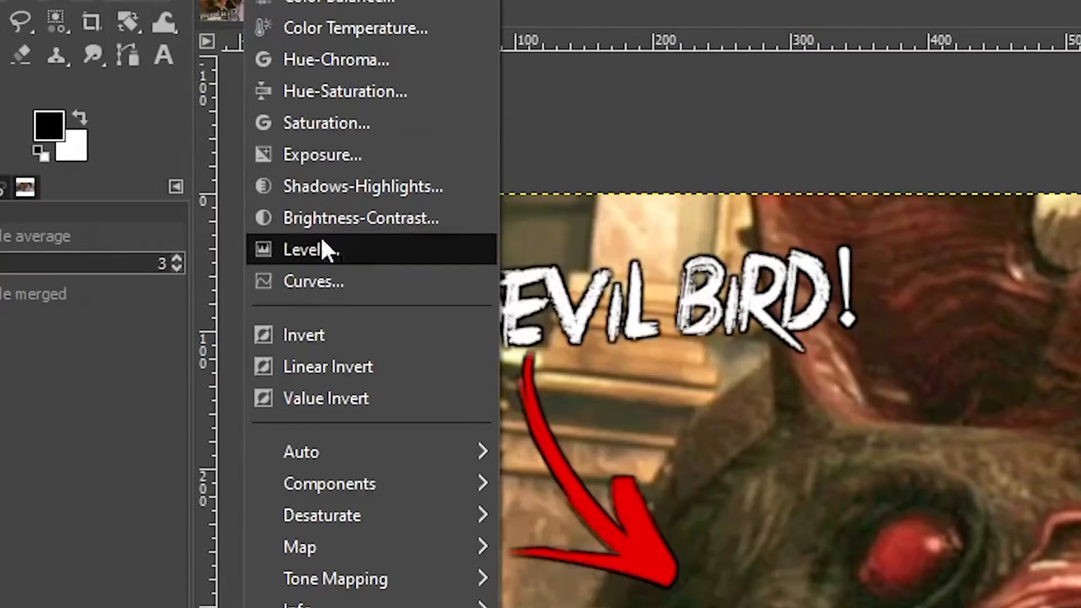
click(156, 152)
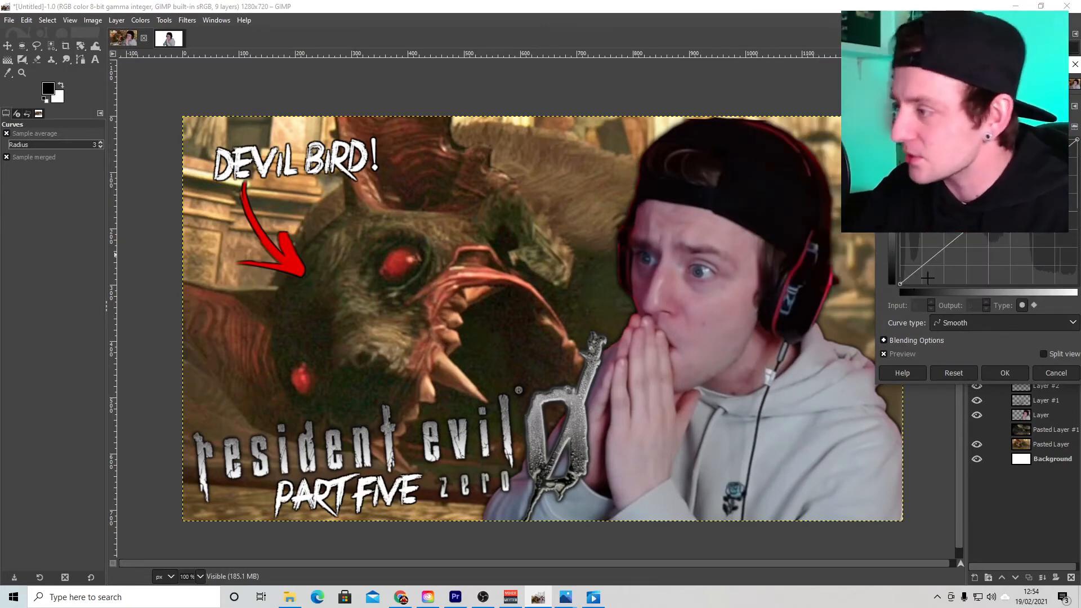
drag(963, 65, 924, 74)
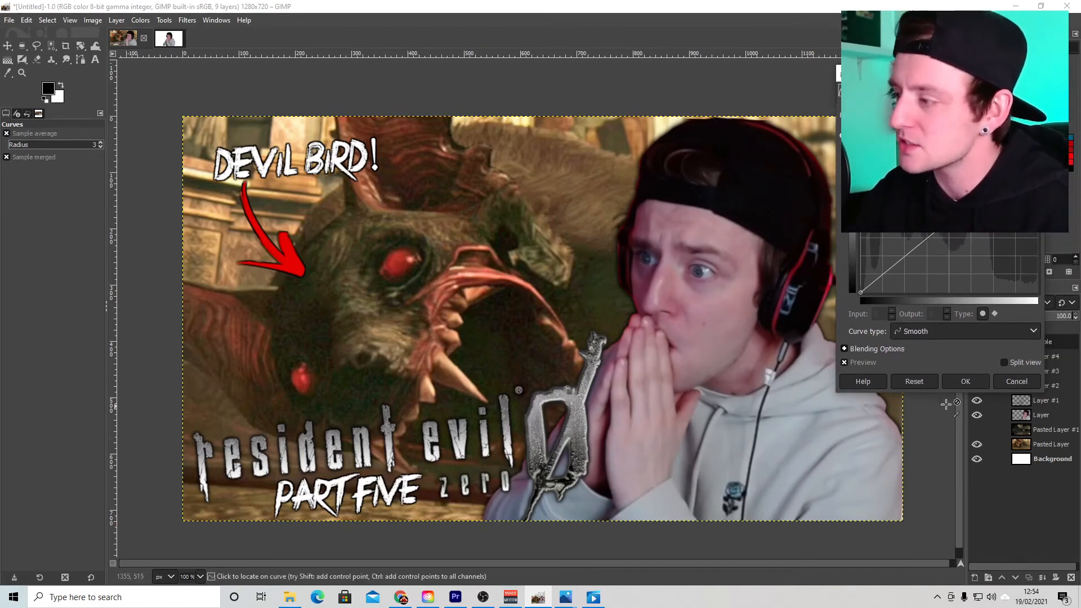
click(896, 332)
click(930, 343)
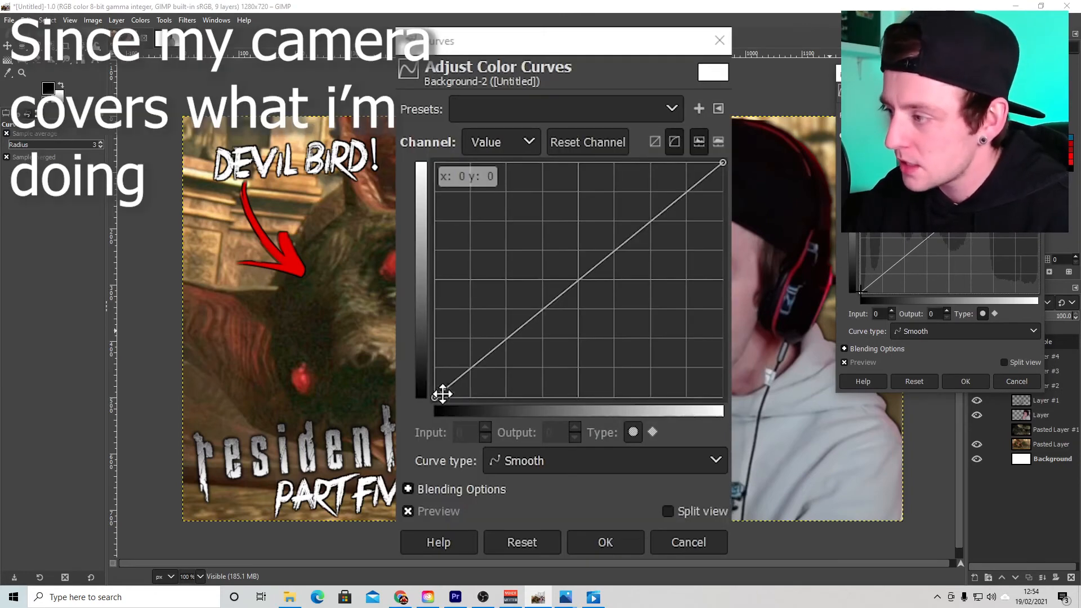
drag(860, 293, 861, 286)
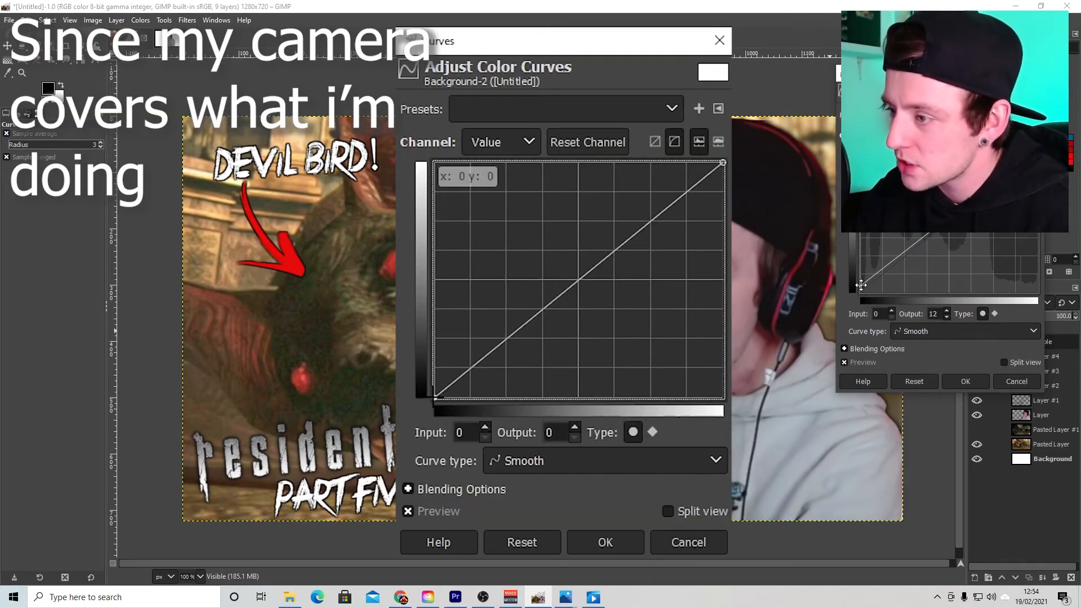
click(907, 250)
drag(907, 250, 909, 255)
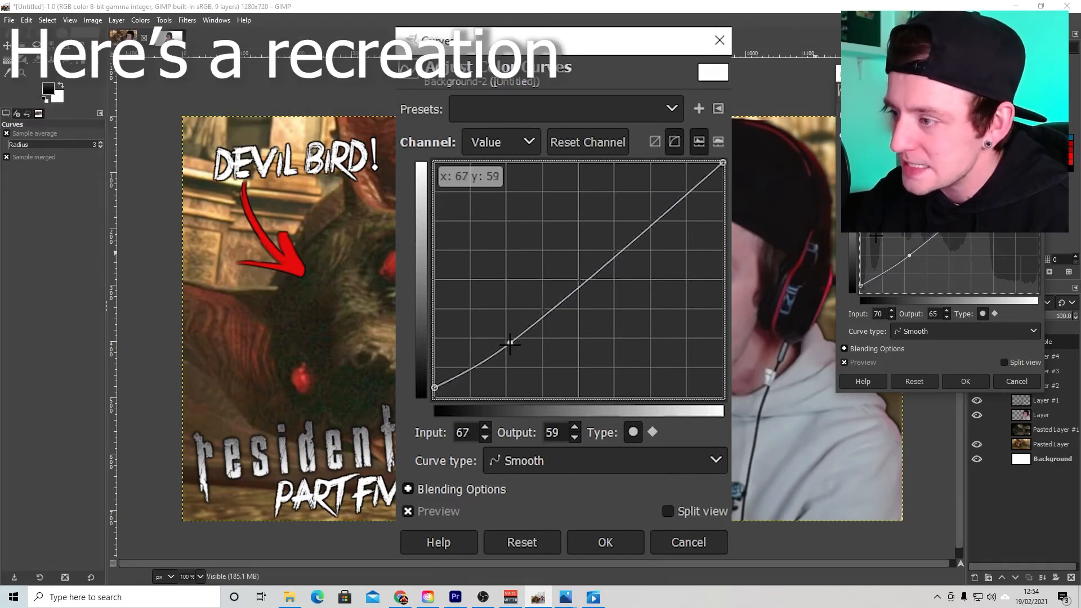
drag(724, 163, 719, 178)
drag(673, 214, 666, 200)
drag(913, 255, 912, 257)
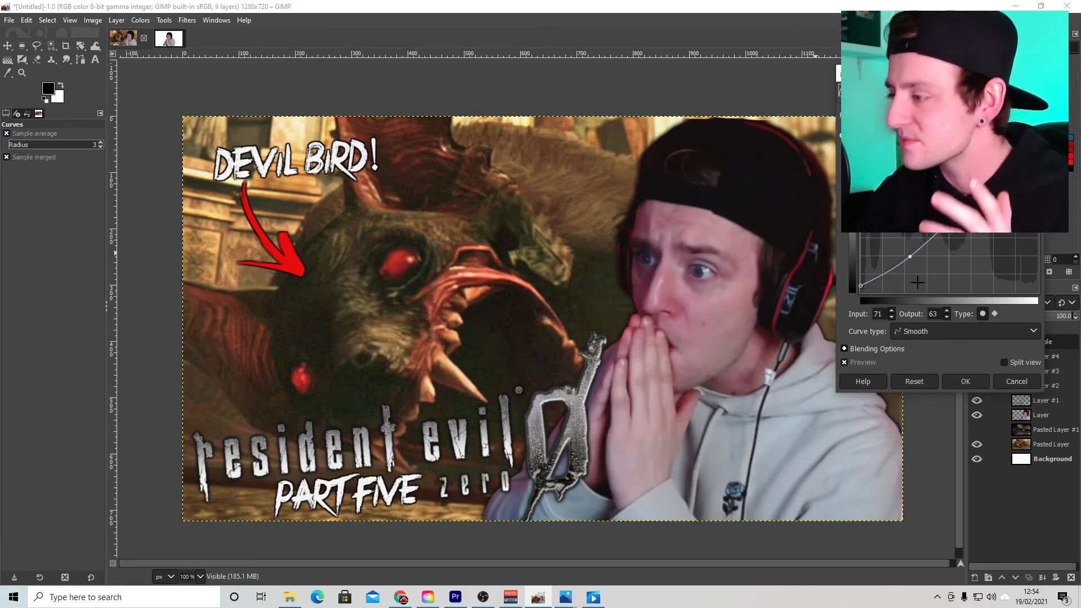
click(965, 381)
Toggle the Visible layer off and on repeatedly to compare the thumbnail before and after the curves adjustment
click(978, 342)
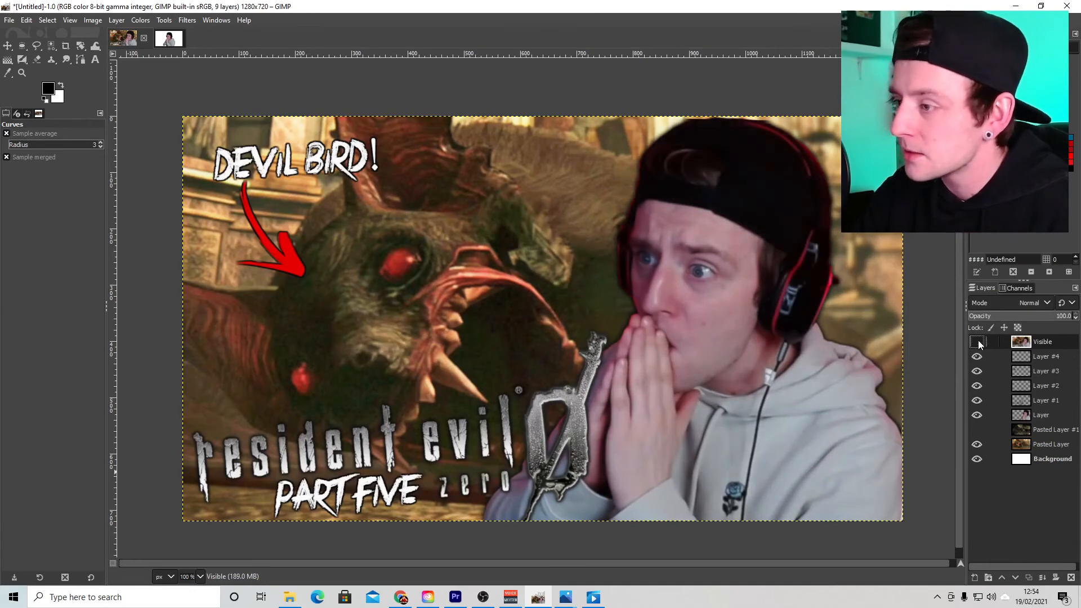
click(978, 342)
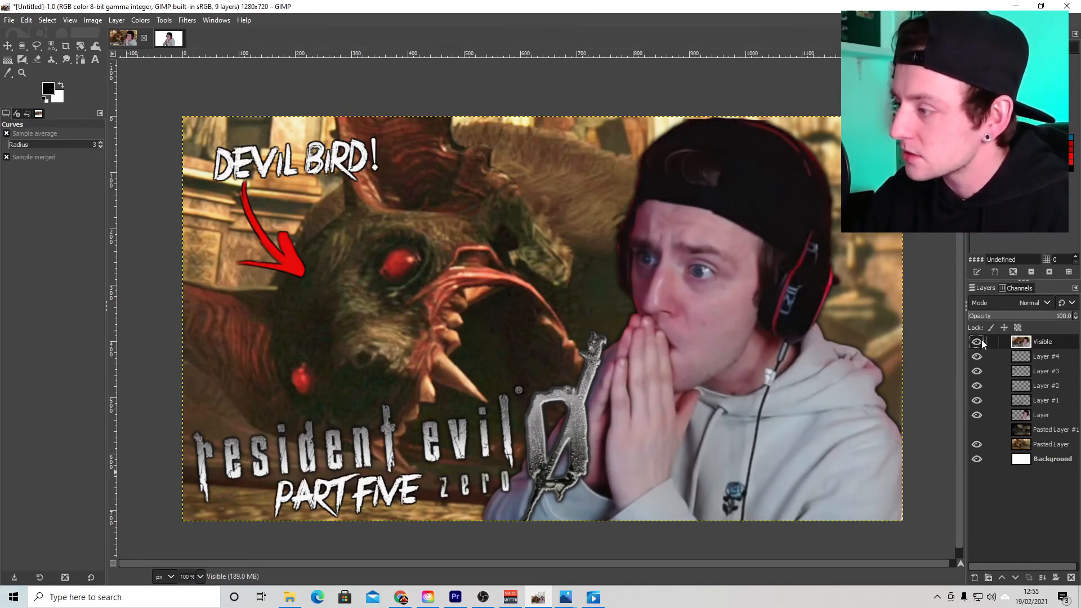
click(977, 342)
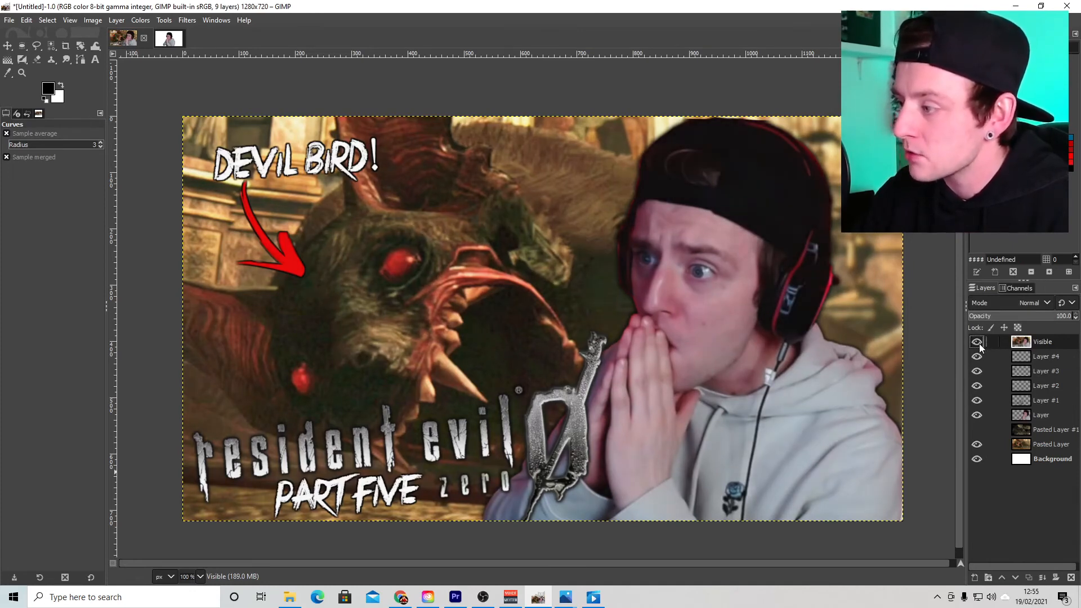
click(979, 344)
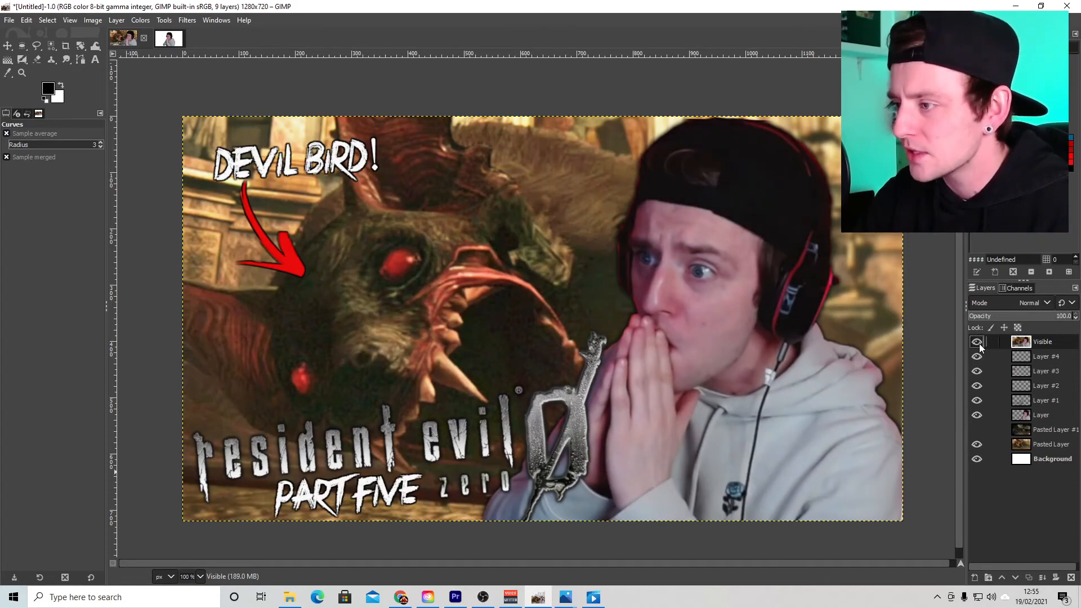
click(979, 342)
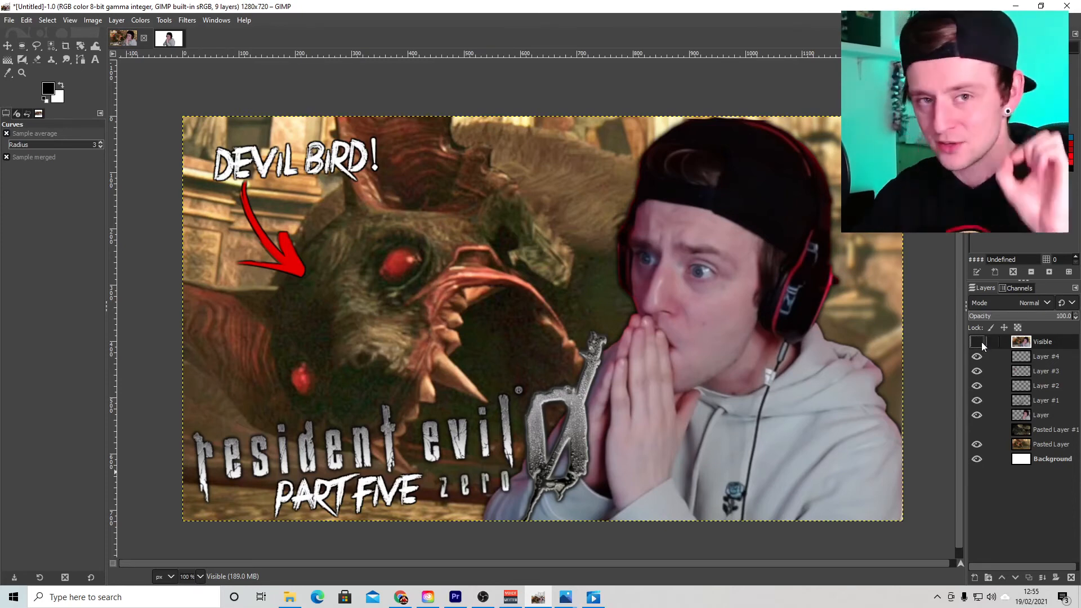
click(977, 342)
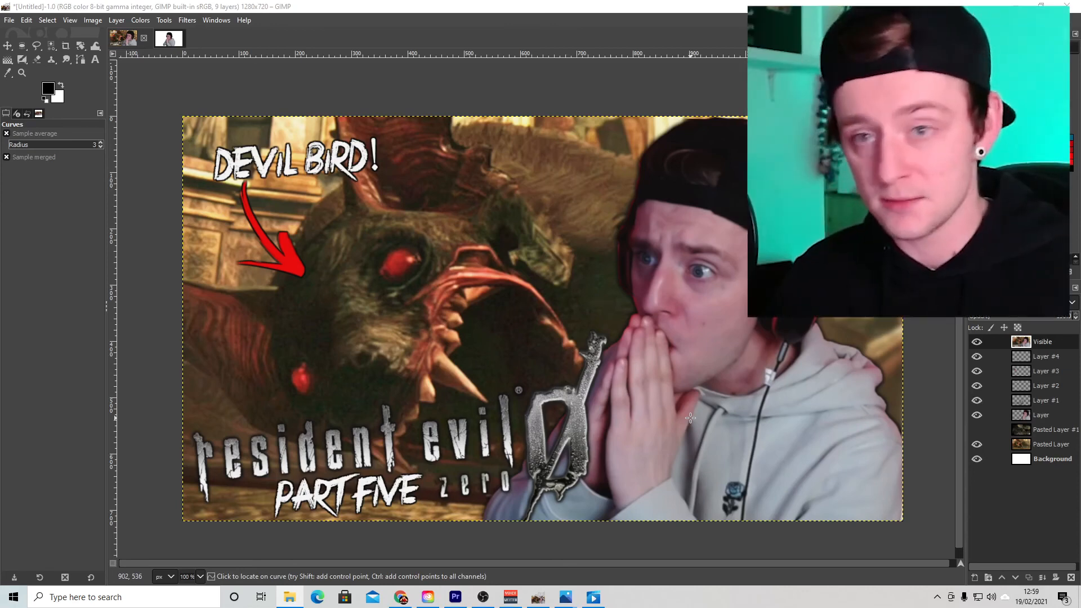
Save the project as ResidentEvil05Thumbnail.xcf in D: under Youtube, Resident Evil Full Series, Resident Evil 0, 5, Thumbnail
click(9, 20)
click(40, 137)
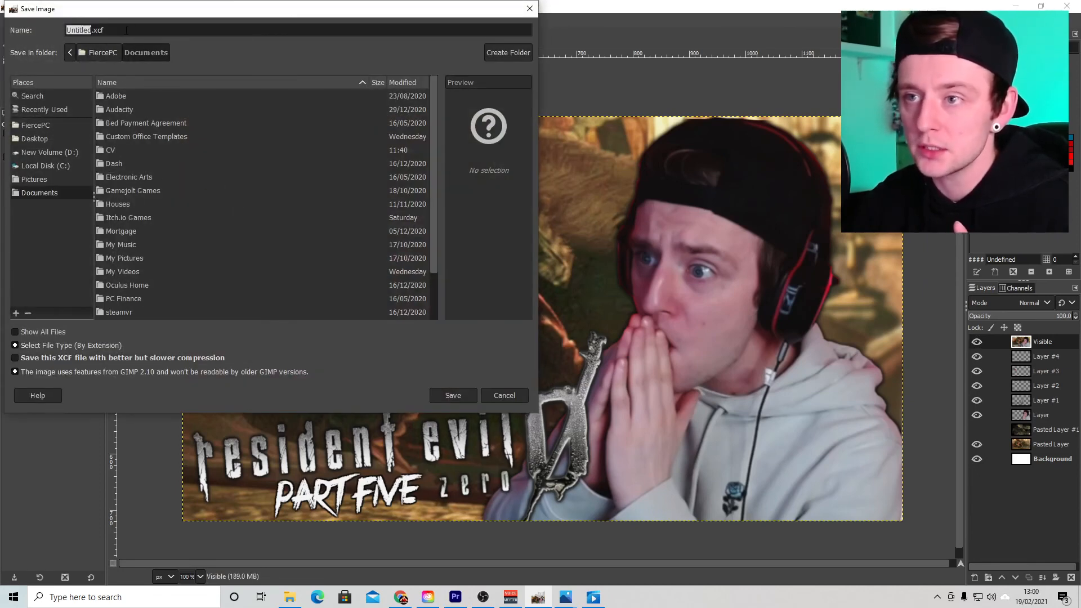
click(50, 153)
click(118, 177)
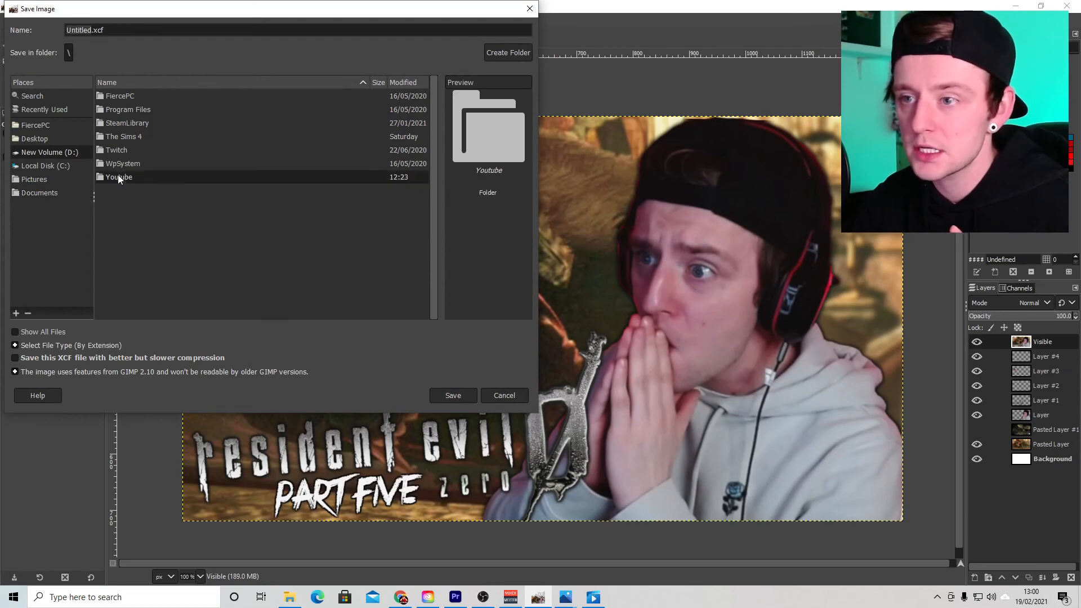
text(mbnail)
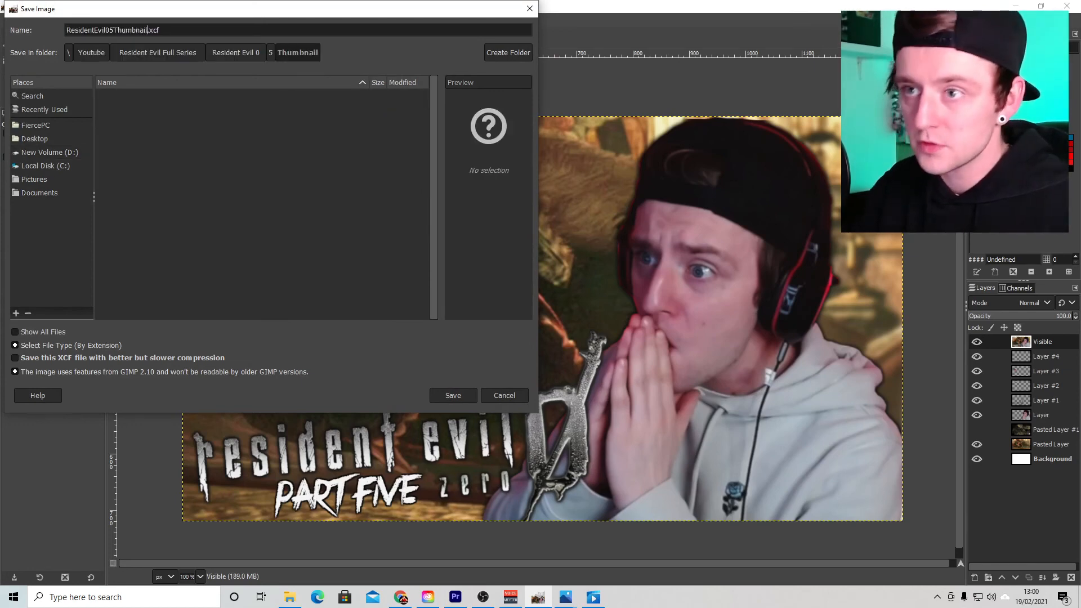
click(442, 391)
Export the image to the Thumbnail folder as the JPEG ResidentEvil05Thumbnail.jpg with the quality raised
click(15, 23)
click(77, 196)
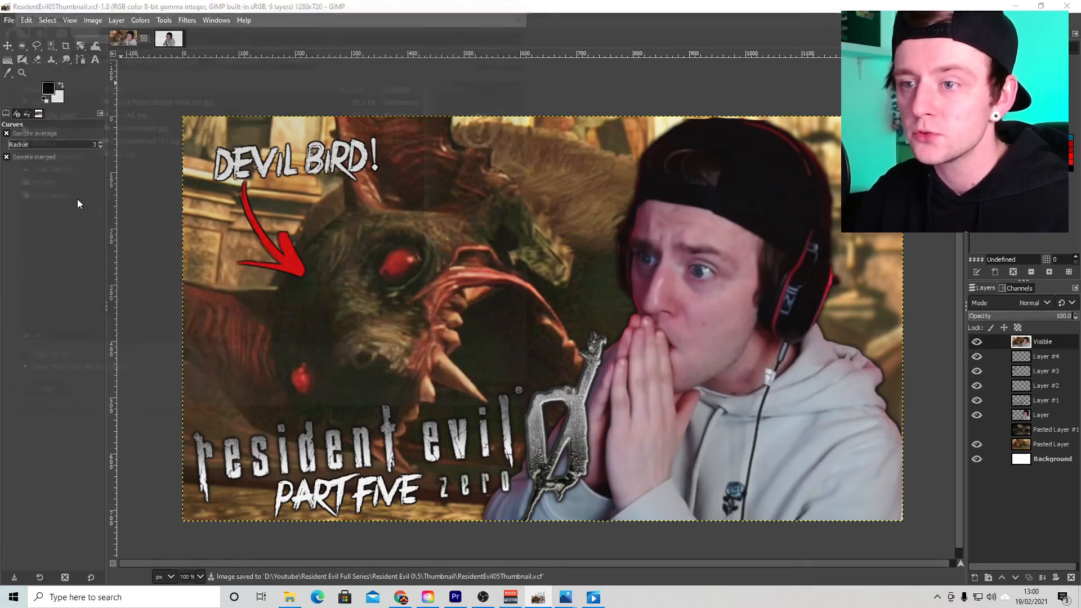
click(52, 373)
scroll(144, 330, down, 5)
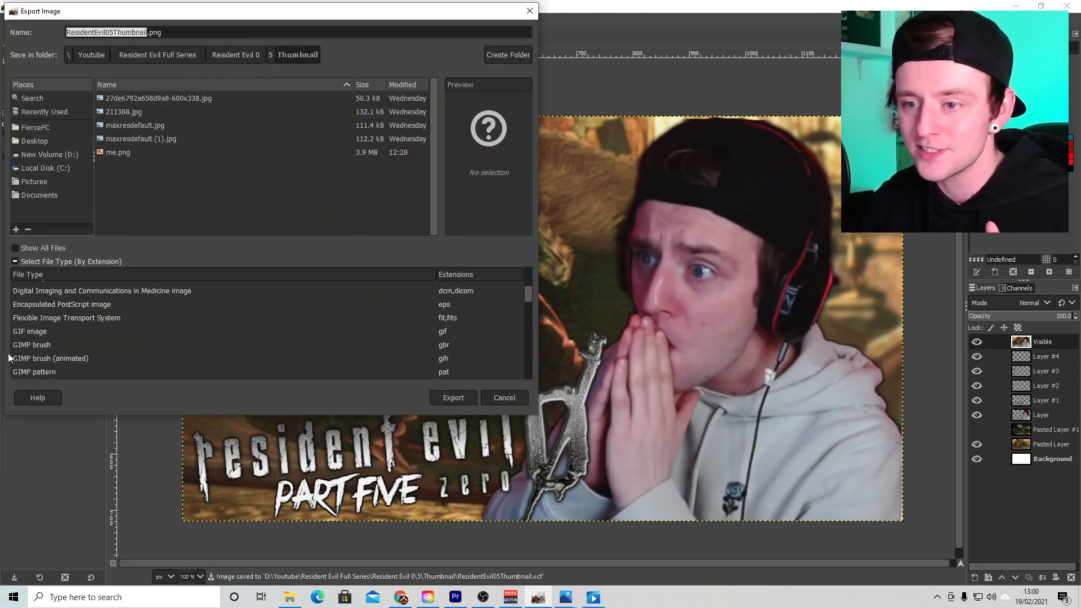
scroll(35, 357, down, 2)
click(26, 367)
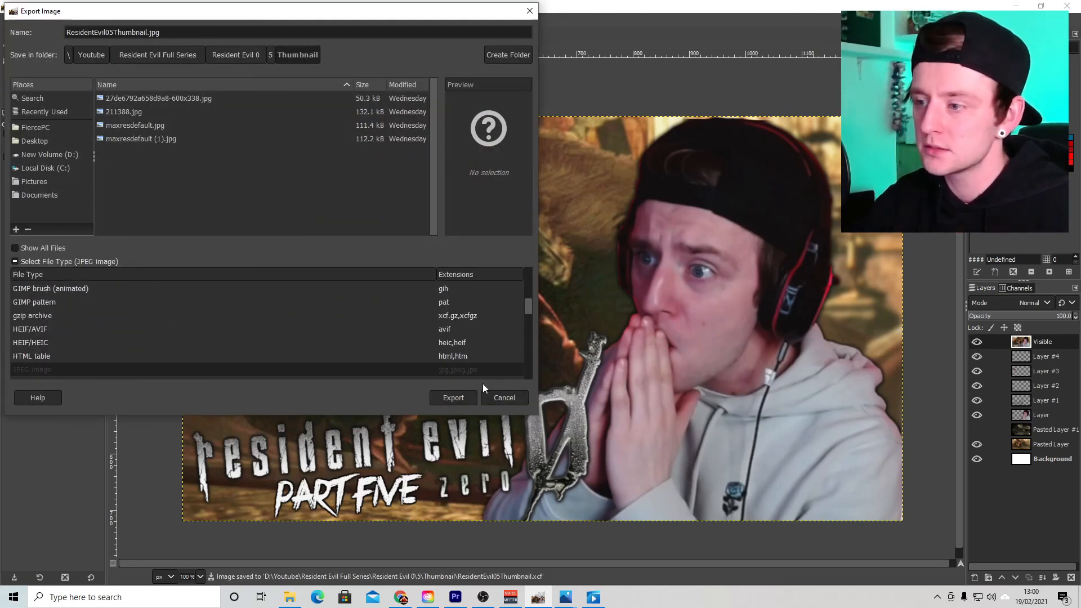
click(453, 397)
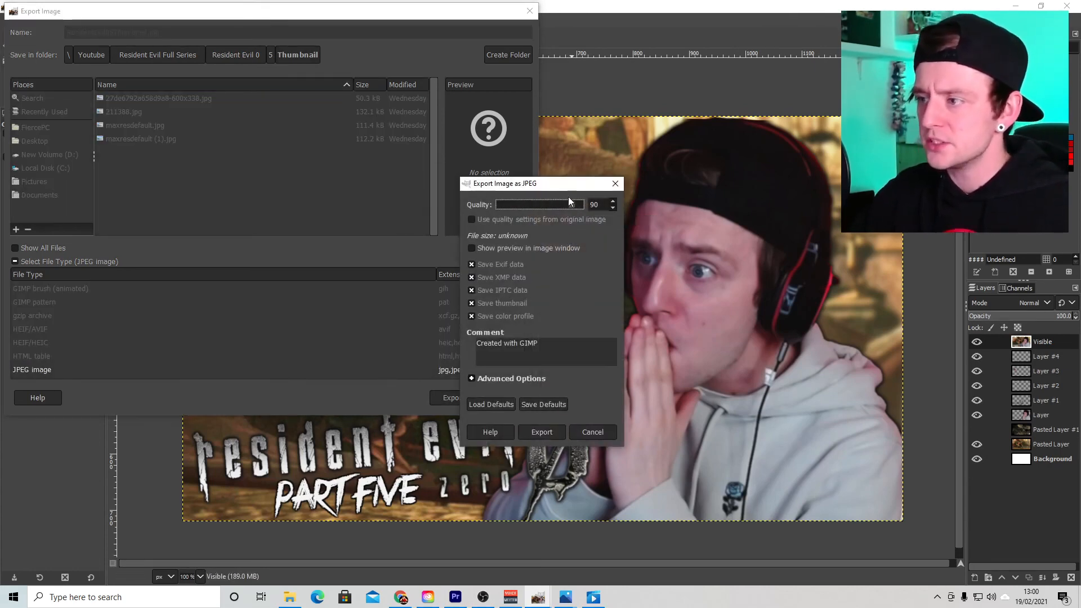
drag(570, 203, 606, 222)
click(542, 432)
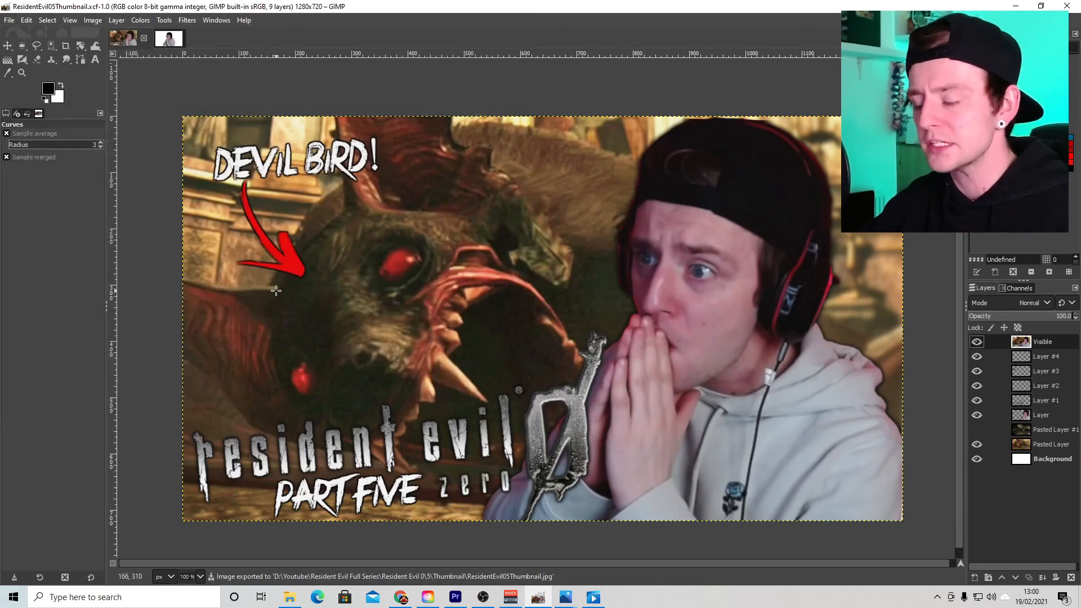
Switch to File Explorer and open the exported ResidentEvil05Thumbnail JPEG from Resident Evil 0, folder 5, Thumbnail
key(alt+Tab)
double_click(193, 255)
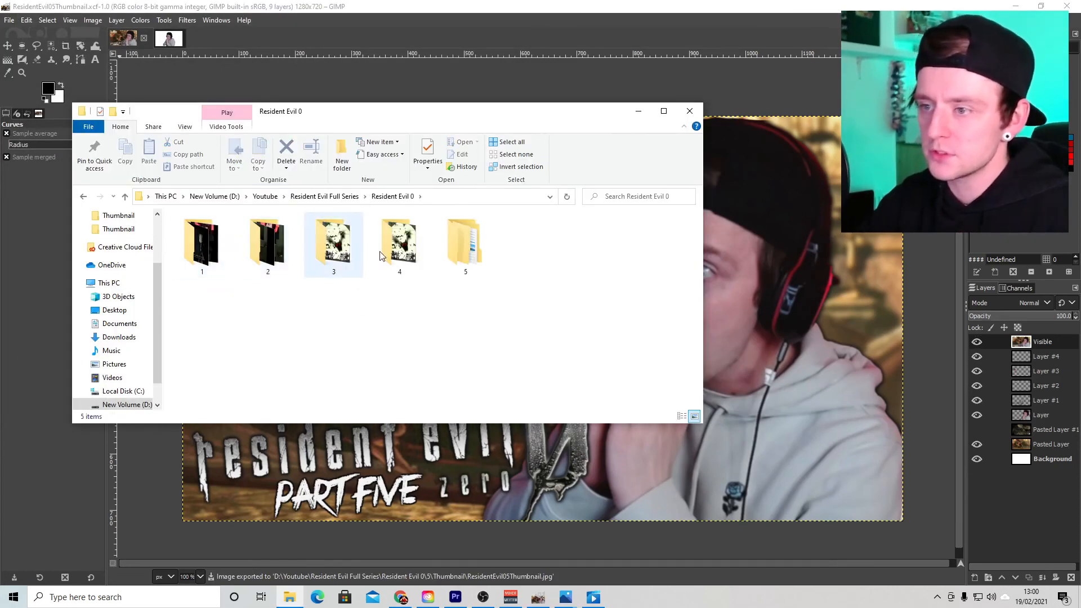
click(472, 260)
double_click(472, 260)
double_click(248, 244)
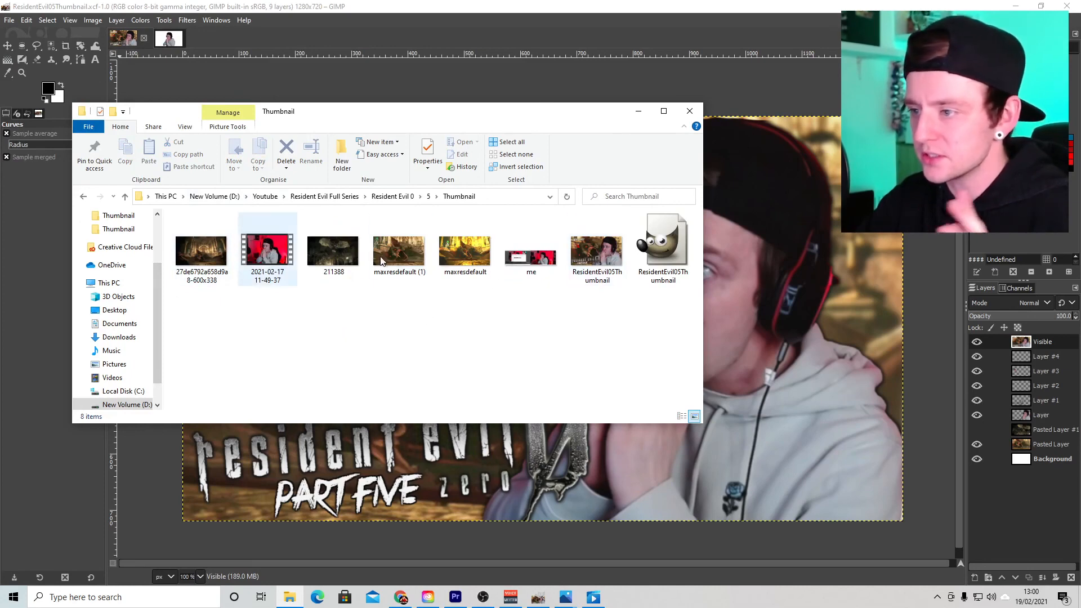
double_click(597, 251)
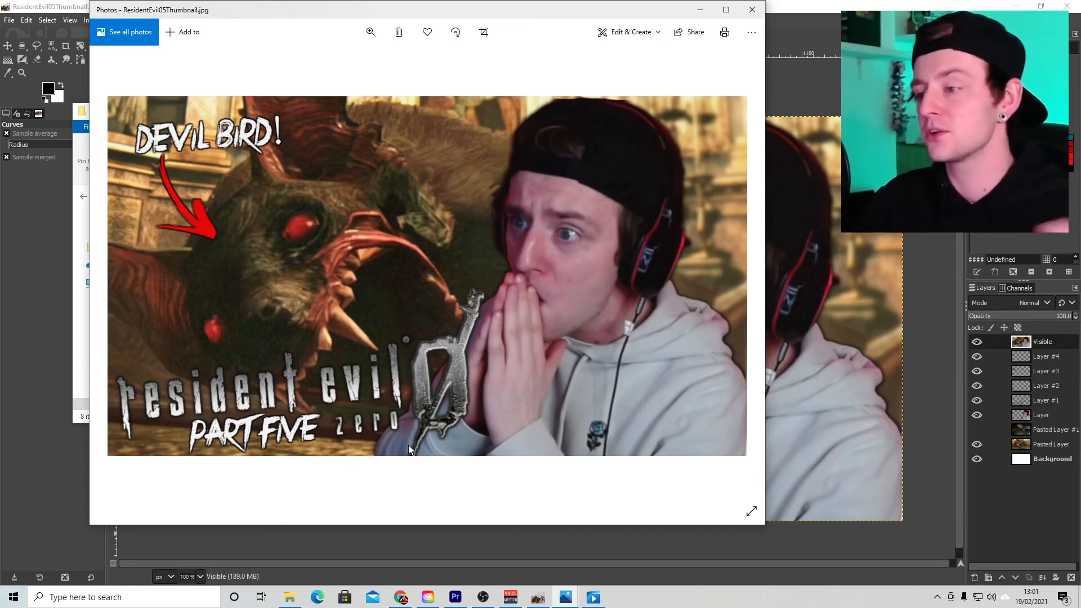
Switch to YouTube Studio in the browser and open the details of the oldest upload, "Lets Play: Nier Automata - Pt.1"
click(394, 602)
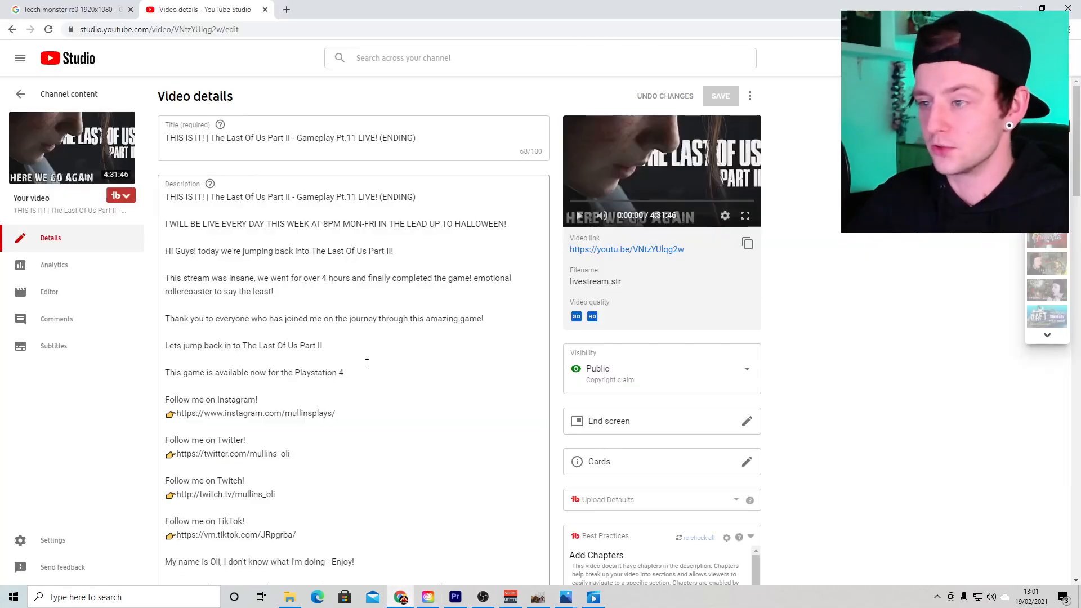
click(34, 92)
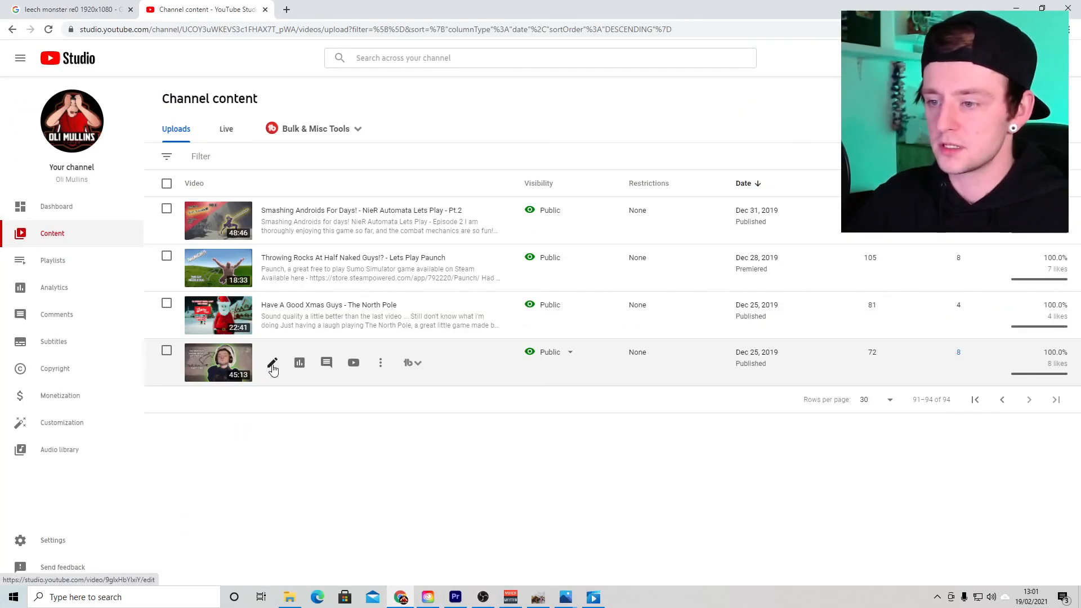
click(273, 363)
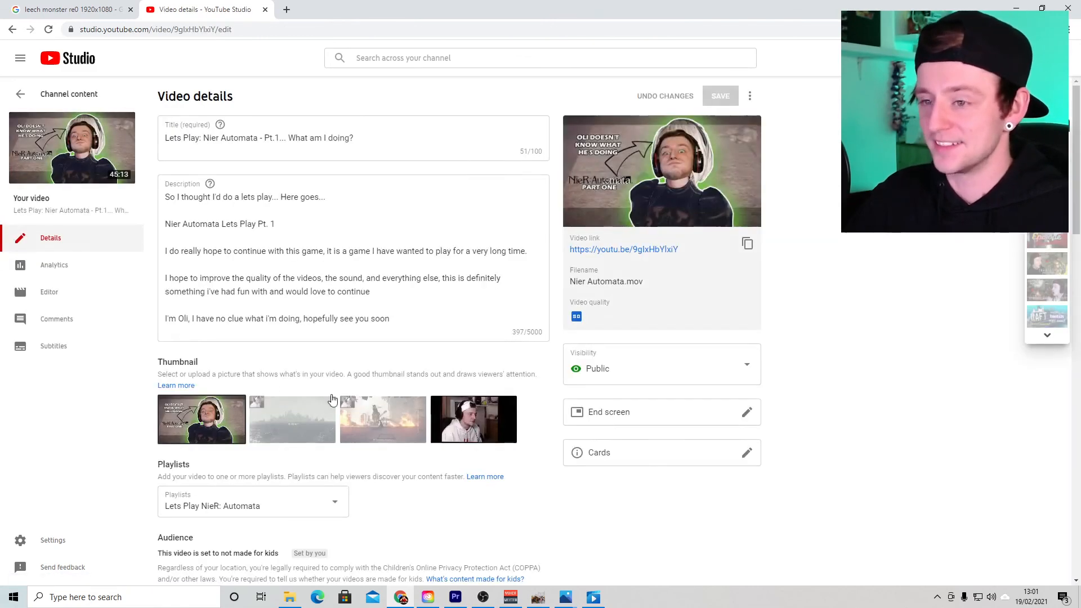